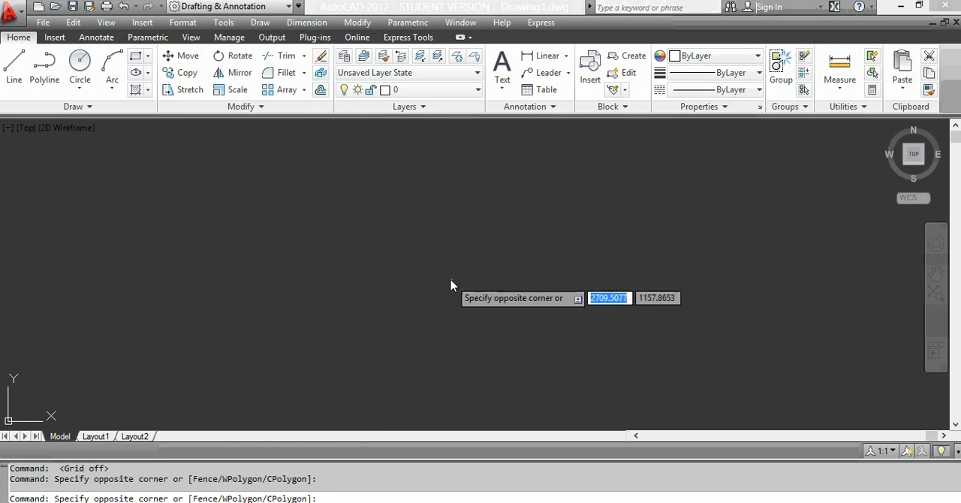
# Step: Display the AutoCAD Draw toolbar in the workspace
pyautogui.click(451, 280)
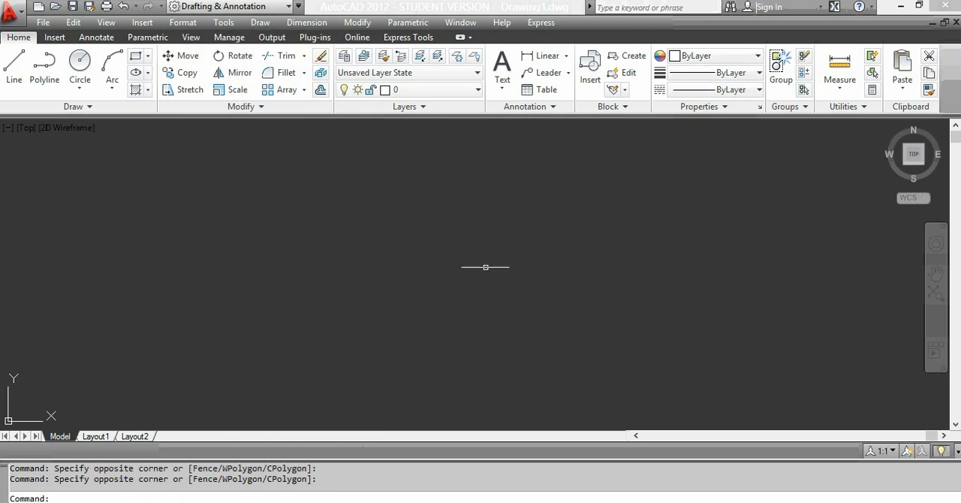
pyautogui.click(228, 24)
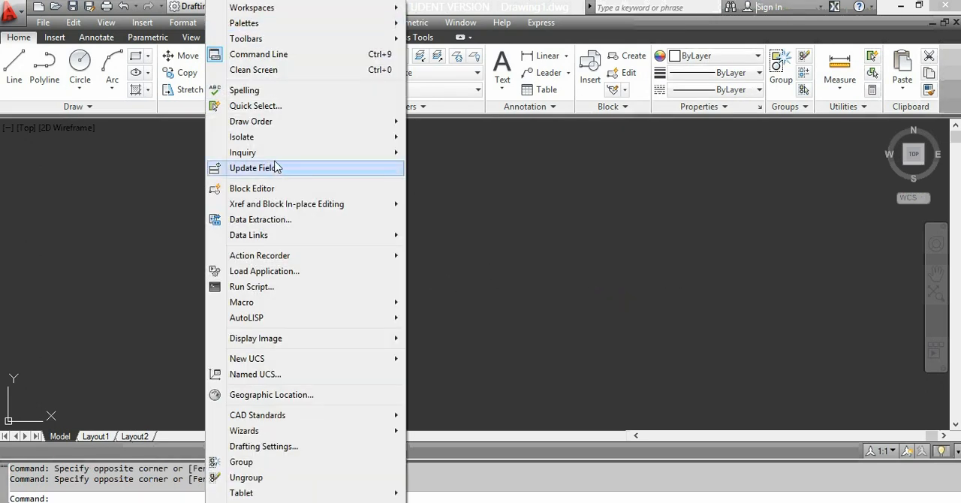
pyautogui.moveTo(256, 42)
pyautogui.moveTo(454, 38)
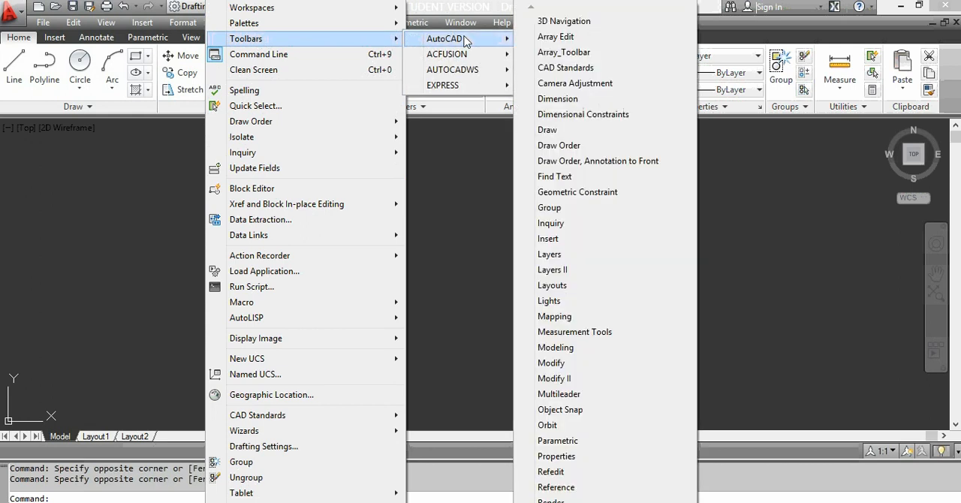
pyautogui.click(553, 130)
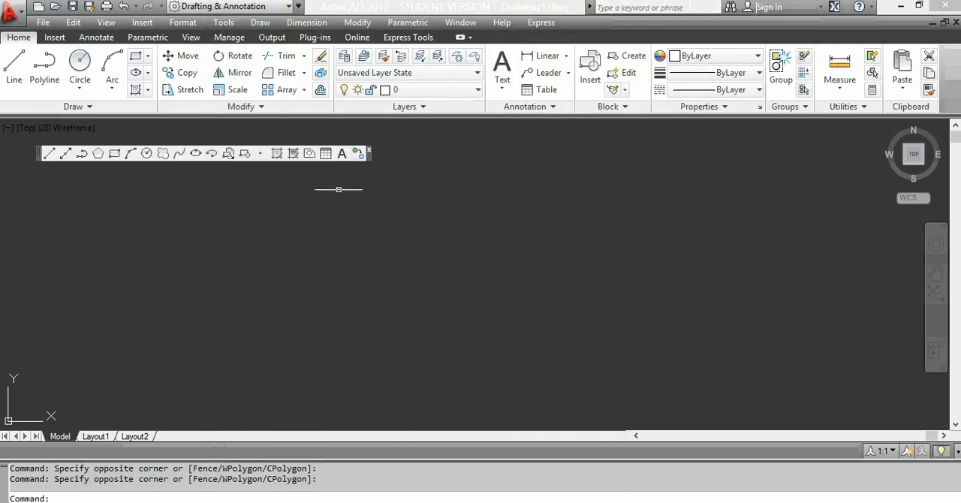
# Step: Dock the Draw toolbar vertically along the left edge of the drawing area
pyautogui.moveTo(368, 156)
pyautogui.mouseDown()
pyautogui.moveTo(328, 161)
pyautogui.moveTo(296, 137)
pyautogui.moveTo(34, 139)
pyautogui.mouseUp()
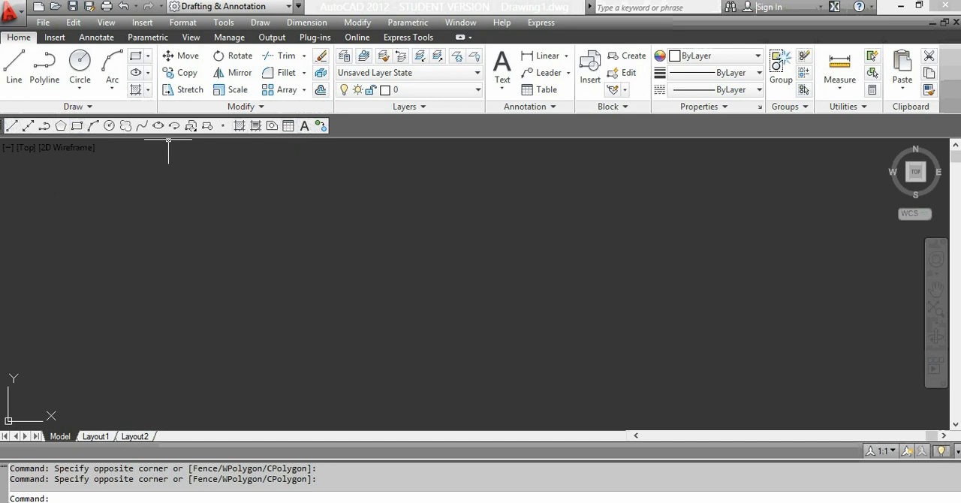
pyautogui.moveTo(6, 126); pyautogui.dragTo(32, 125)
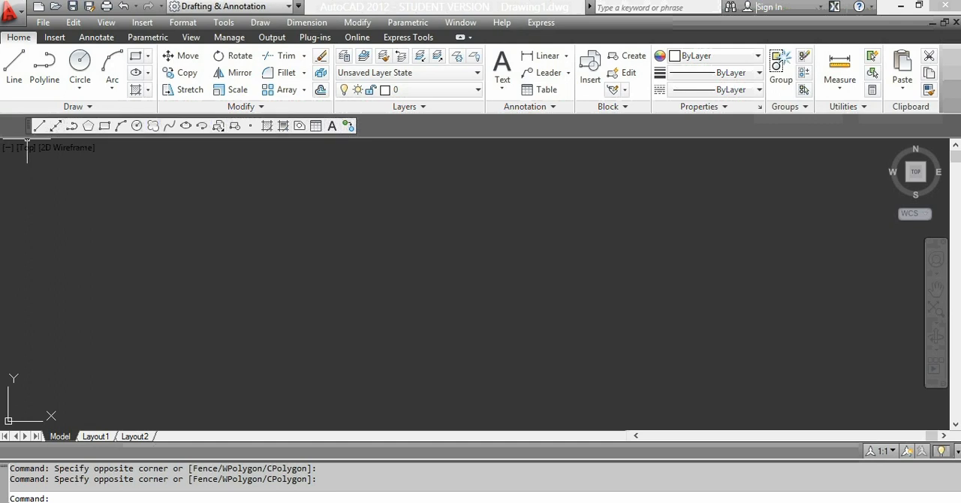
pyautogui.moveTo(30, 127); pyautogui.dragTo(6, 172)
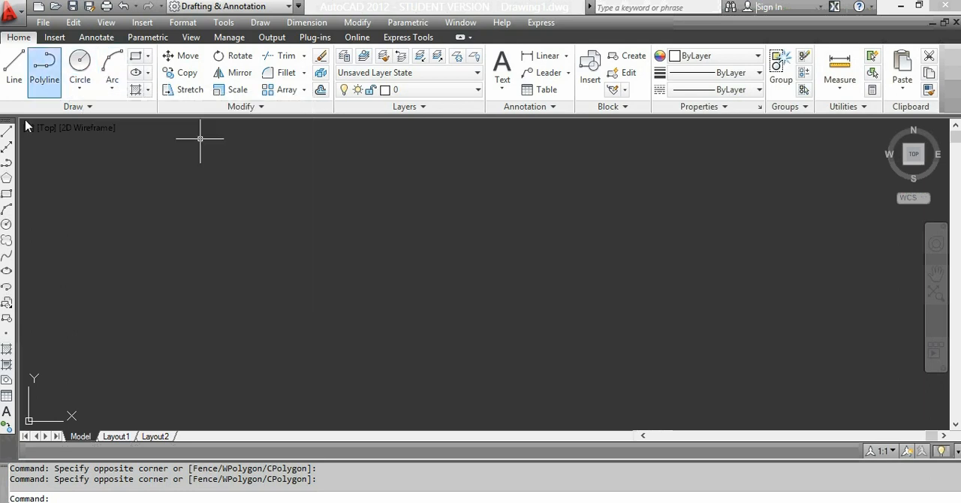
# Step: With Ortho on, draw a stepped chain of six connected lines descending to the right, its last segment going up
pyautogui.write('L')
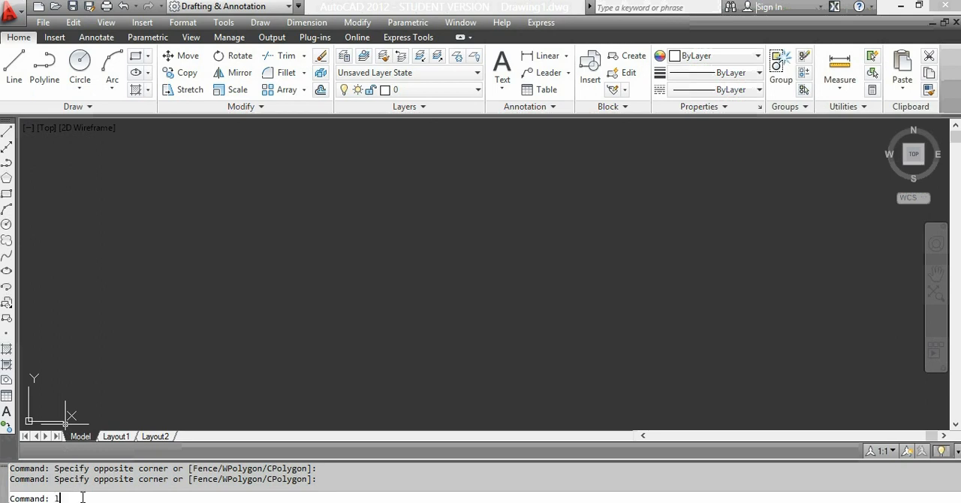
pyautogui.press('Return')
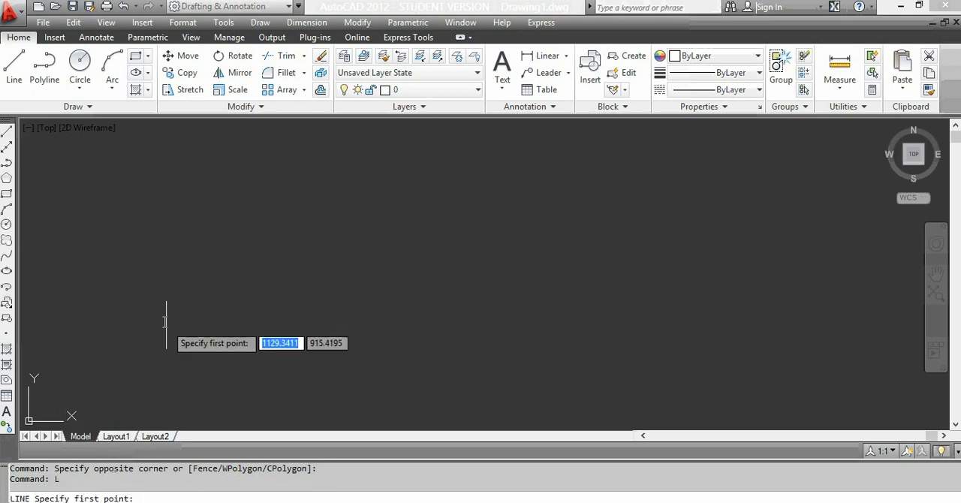
pyautogui.click(124, 213)
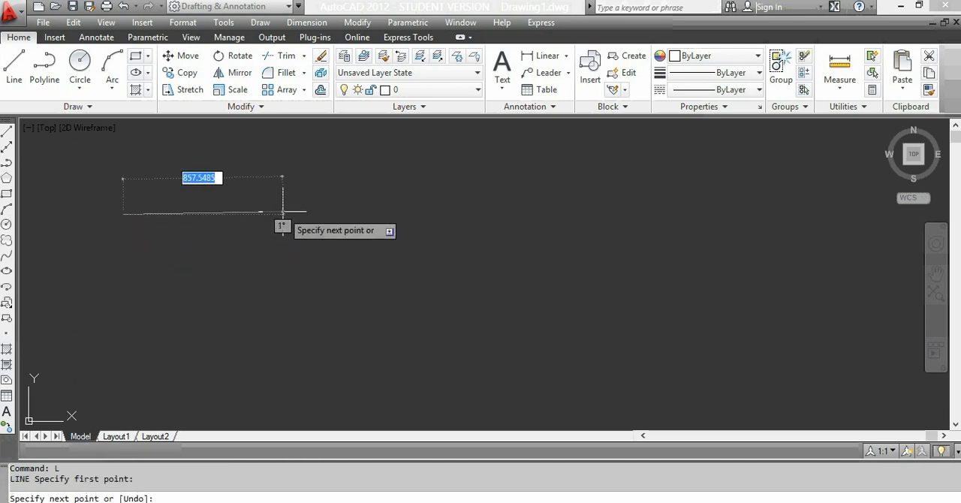
pyautogui.press('F8')
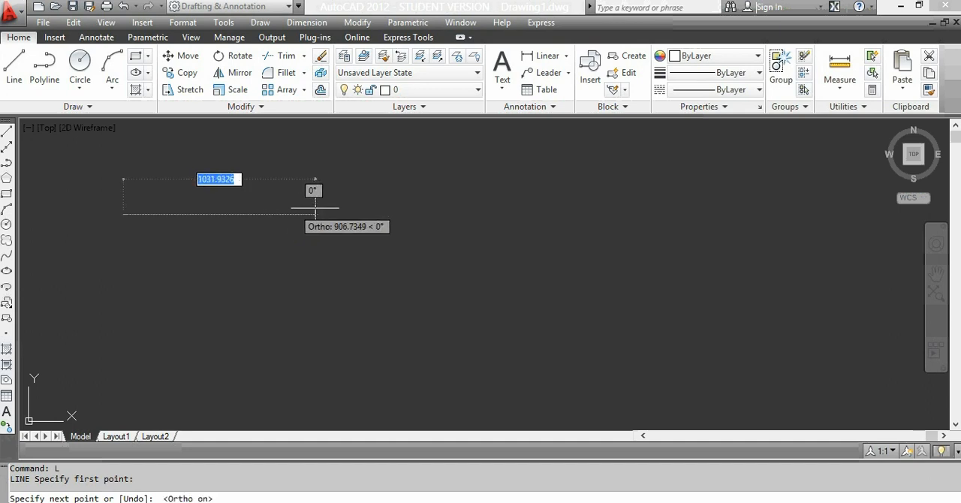
pyautogui.click(320, 214)
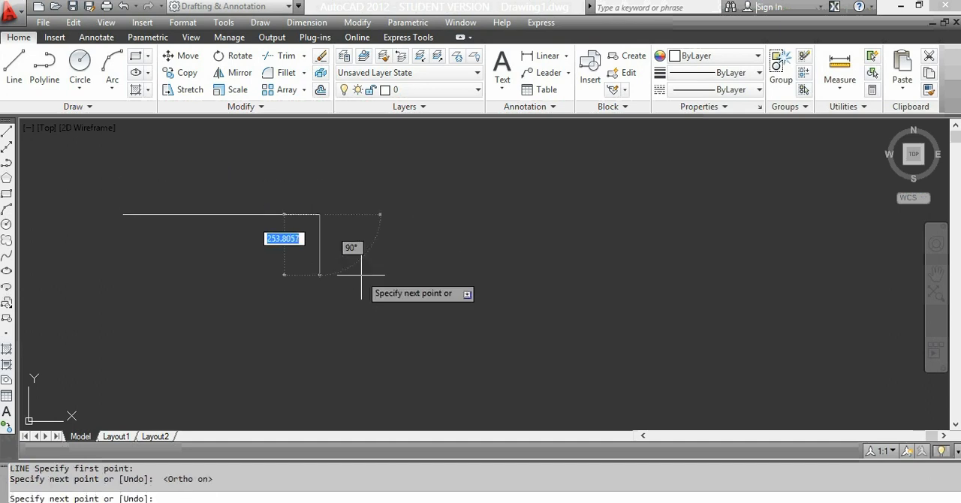
pyautogui.click(360, 298)
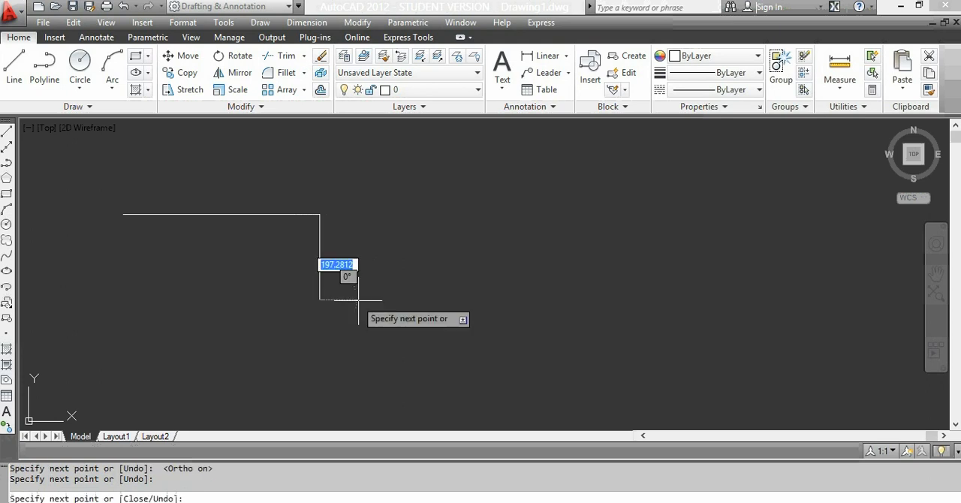
pyautogui.click(469, 279)
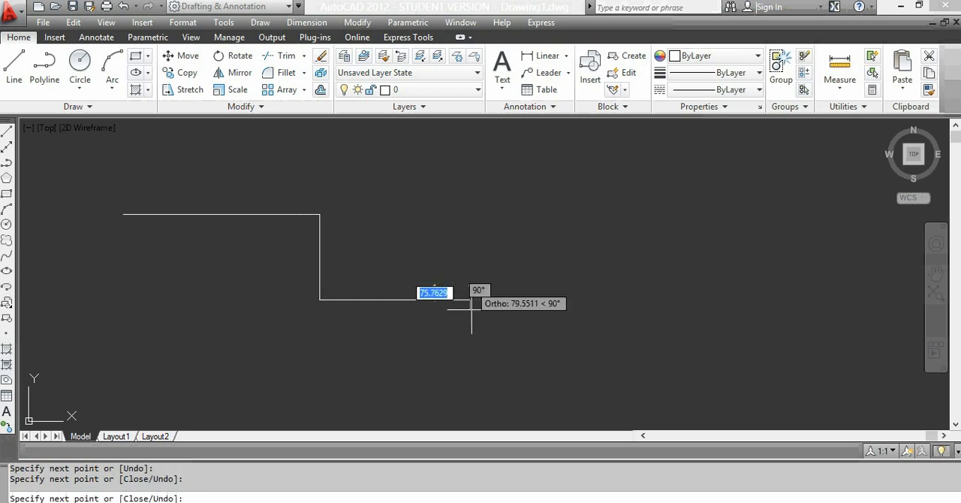
pyautogui.click(472, 360)
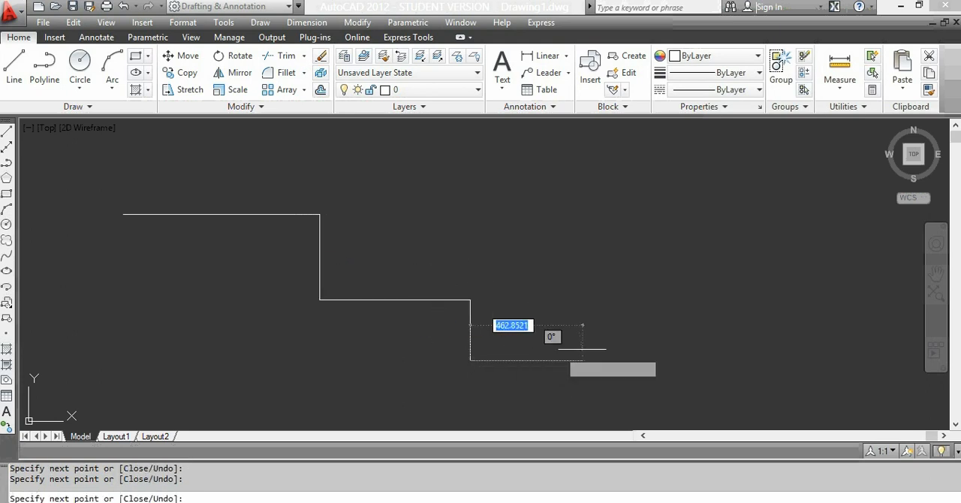
pyautogui.click(591, 347)
pyautogui.click(578, 265)
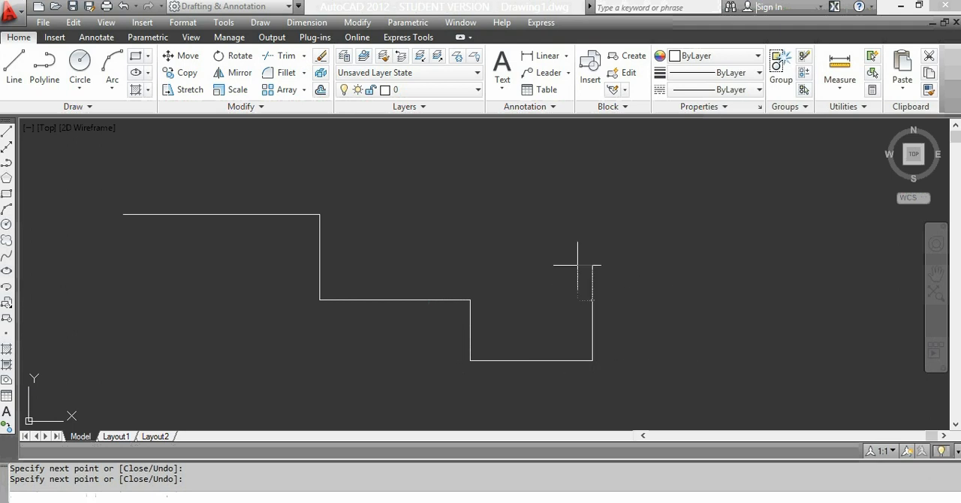
pyautogui.press('Escape')
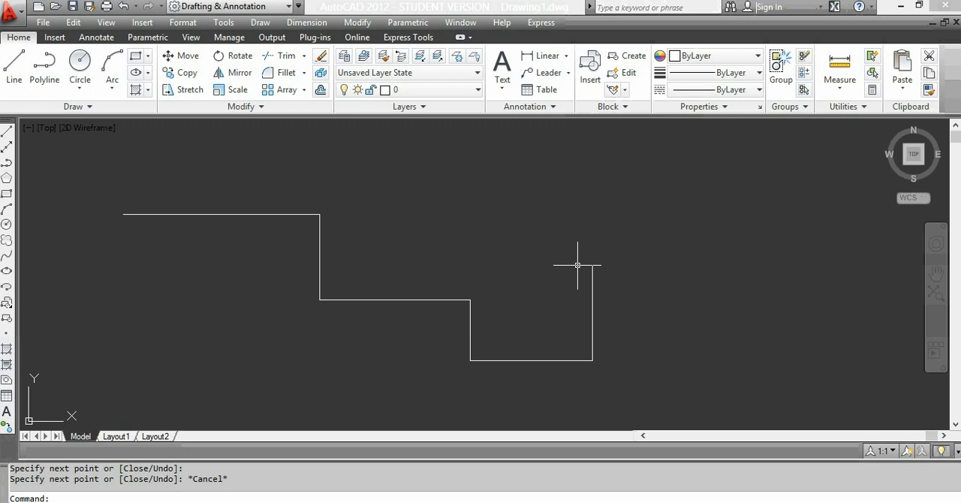
# Step: Draw a closed right triangle with the Line command above the stepped lines, using the Close option for its sloping side
pyautogui.click(13, 66)
pyautogui.click(415, 163)
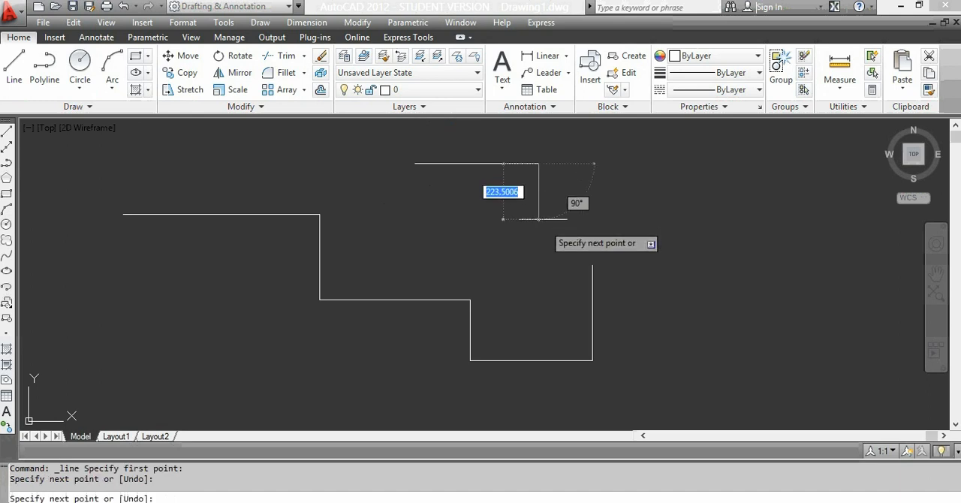
pyautogui.click(538, 163)
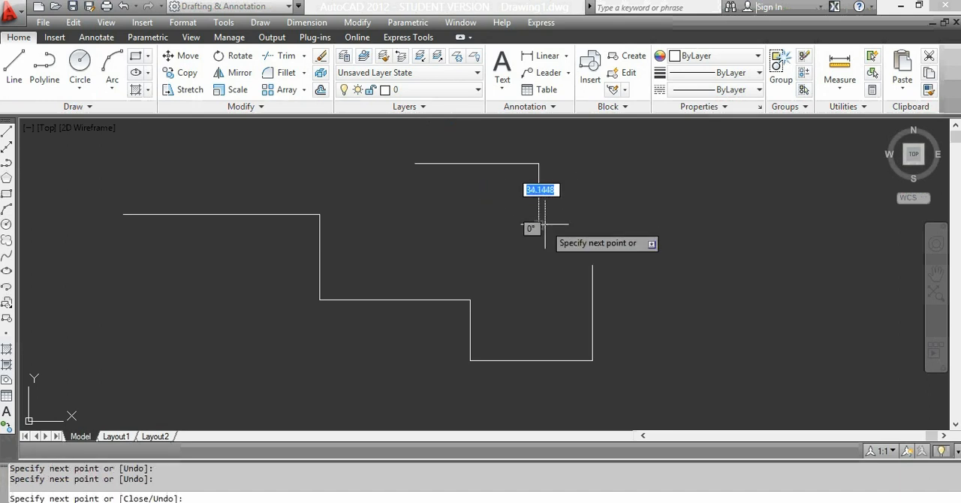
pyautogui.write('c')
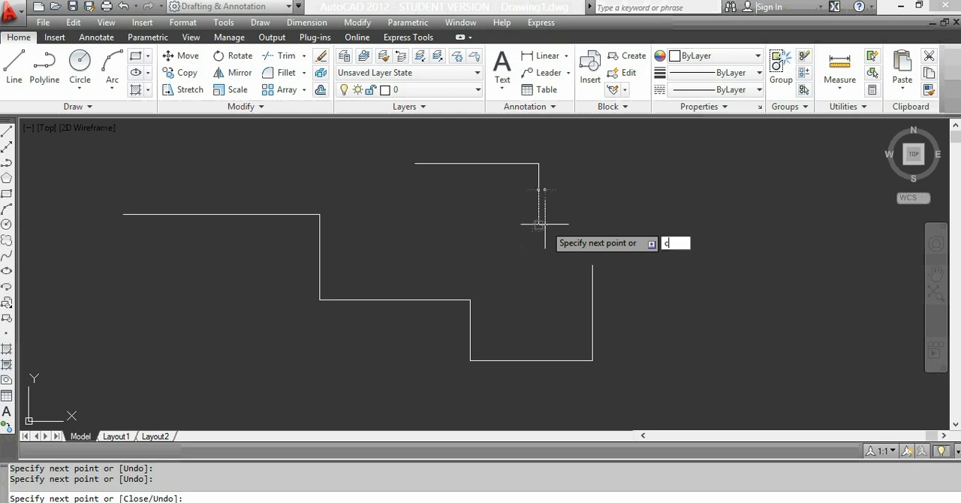
pyautogui.press('Return')
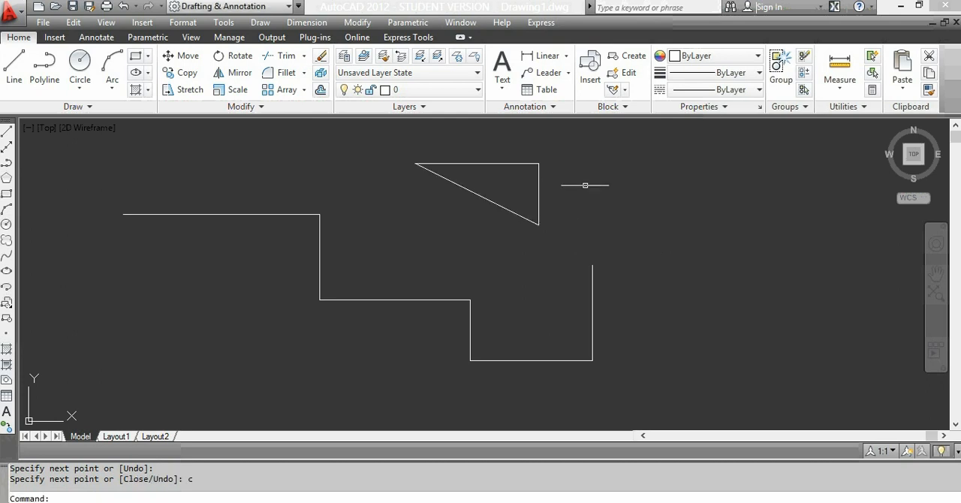
# Step: Erase the stepped lines and the triangle together using a crossing selection
pyautogui.scroll(-2, 586, 189)
pyautogui.click(639, 144)
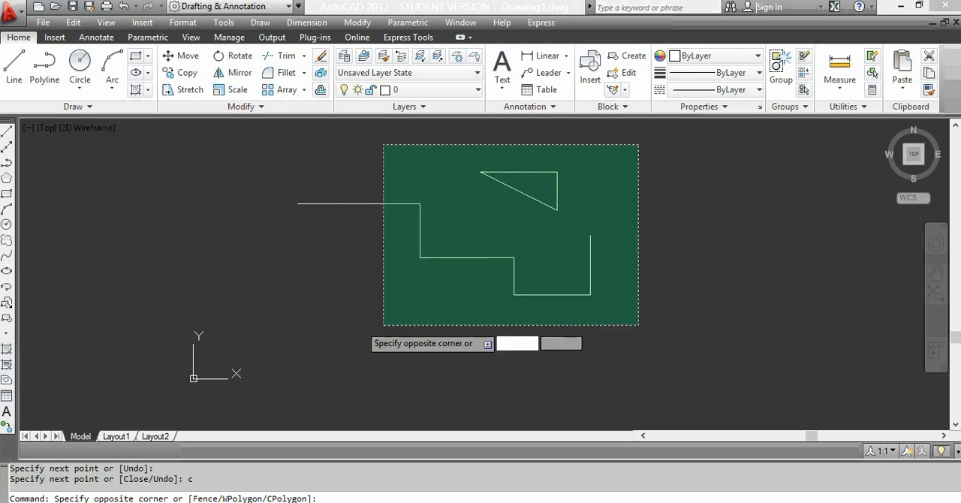
pyautogui.click(375, 327)
pyautogui.press('Delete')
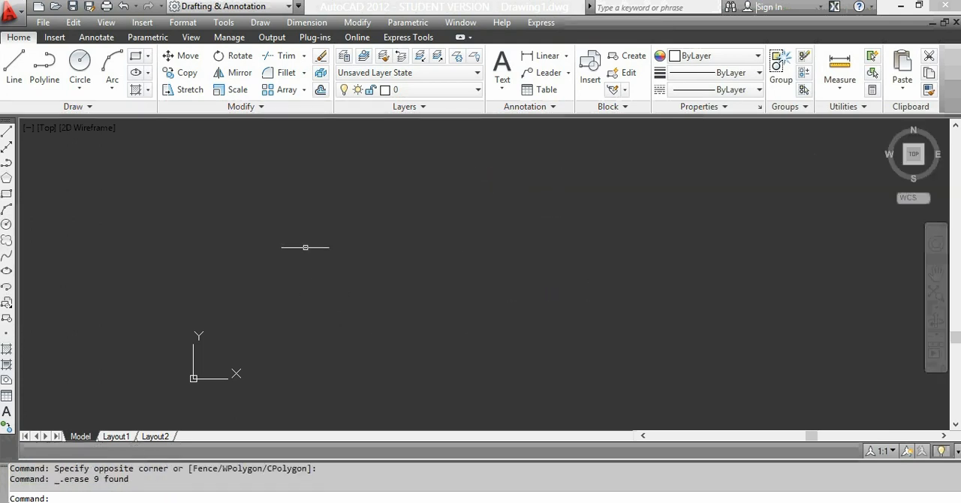
# Step: Start a polyline with the Arc option and draw four connected arcs, a hooked one followed by three shallow waves to the right
pyautogui.scroll(-3, 330, 249)
pyautogui.scroll(4, 366, 253)
pyautogui.scroll(2, 366, 253)
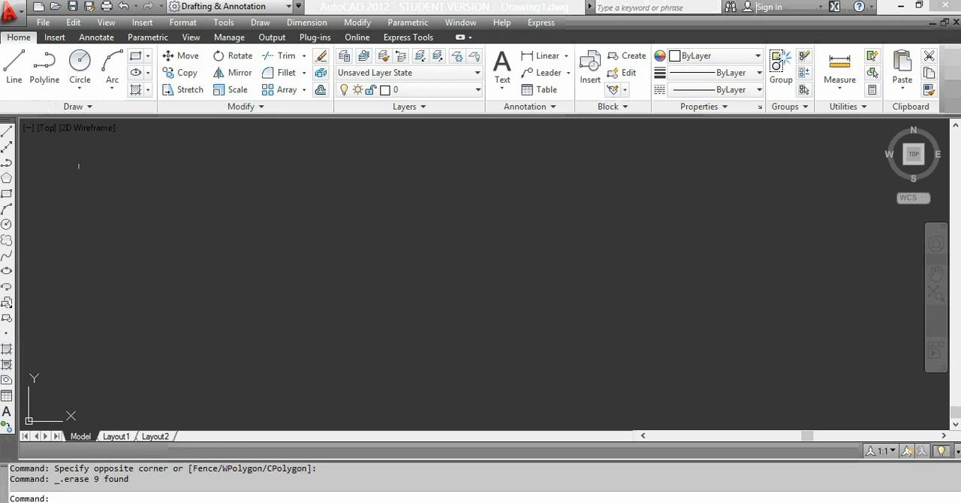
pyautogui.click(44, 66)
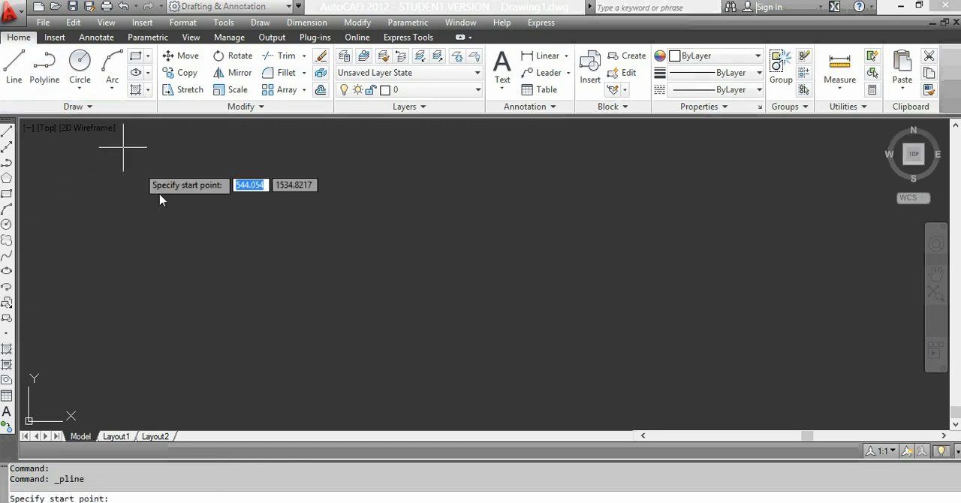
pyautogui.click(133, 166)
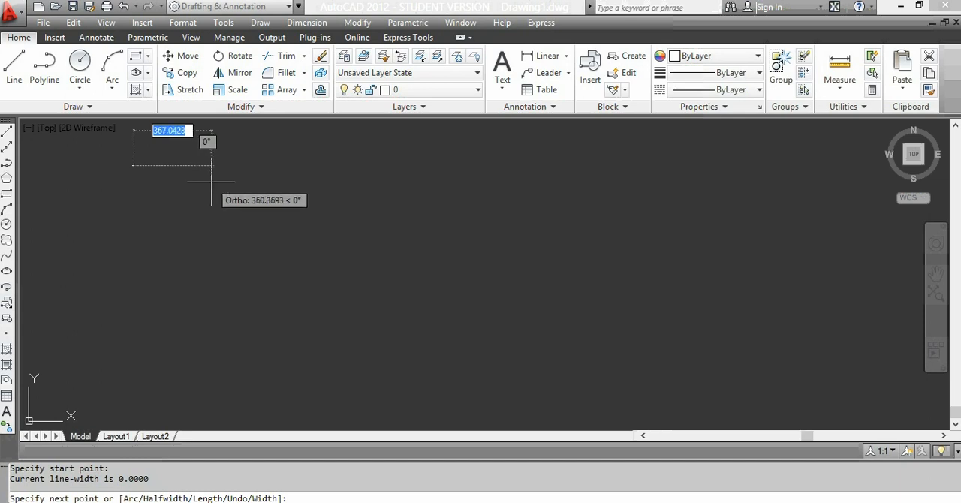
pyautogui.write('a')
pyautogui.press('Return')
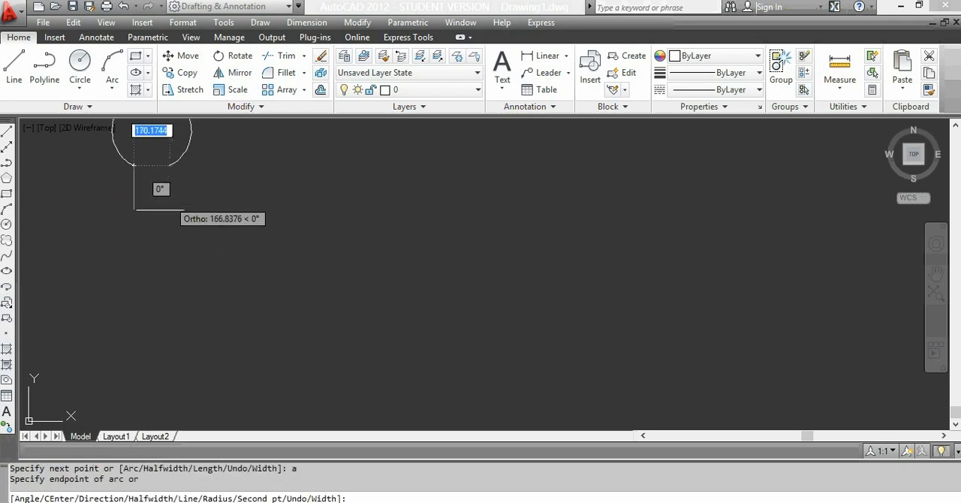
pyautogui.click(134, 219)
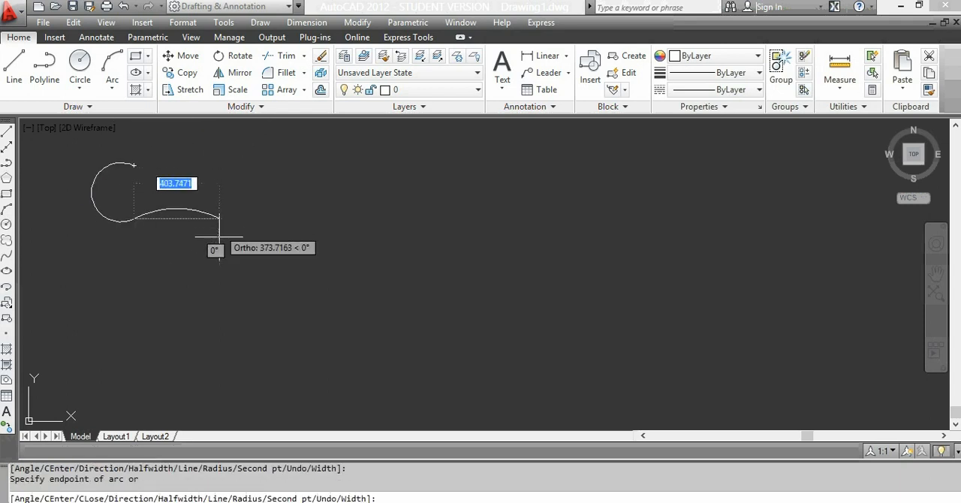
pyautogui.click(287, 275)
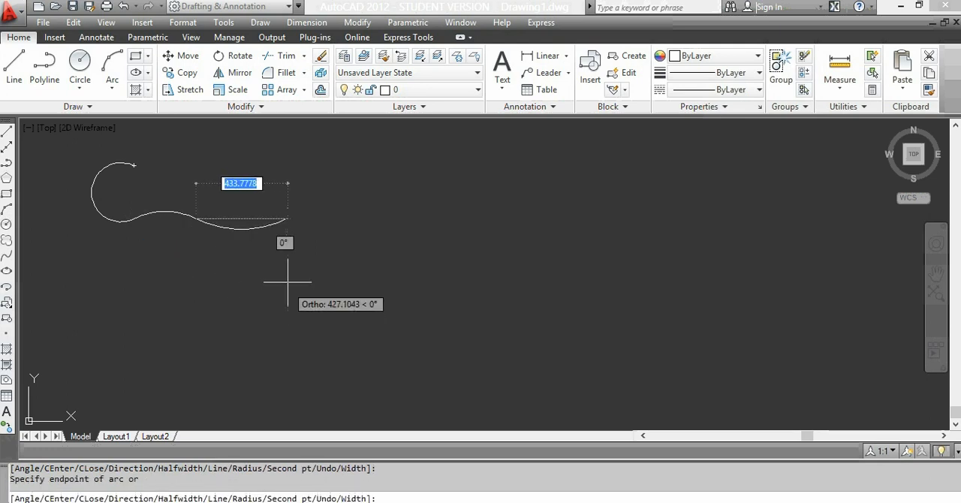
pyautogui.click(396, 282)
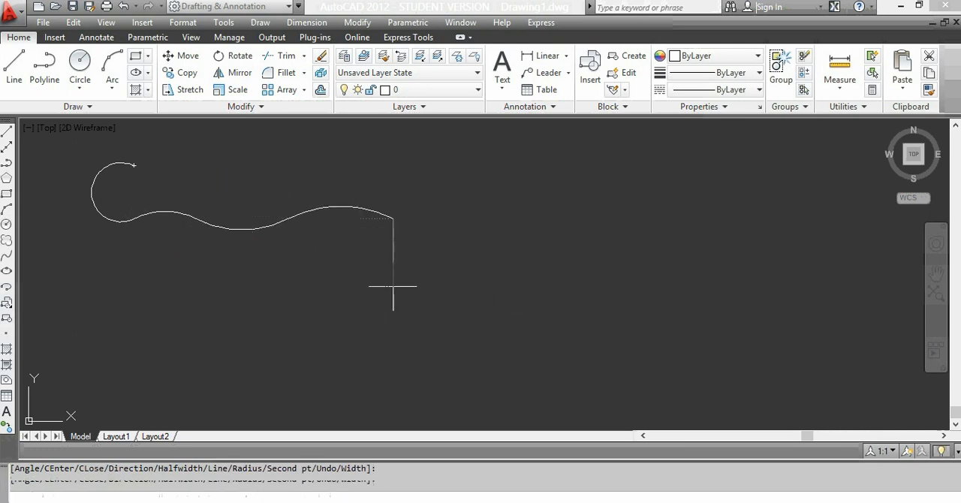
# Step: Turn Ortho off, continue the polyline with five more freehand arcs winding down and to the right, and end the polyline
pyautogui.press('F8')
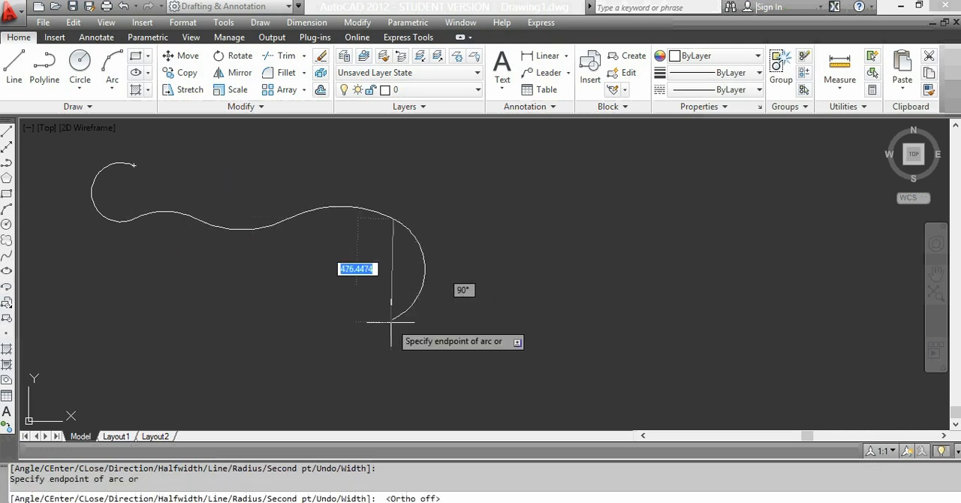
pyautogui.click(390, 323)
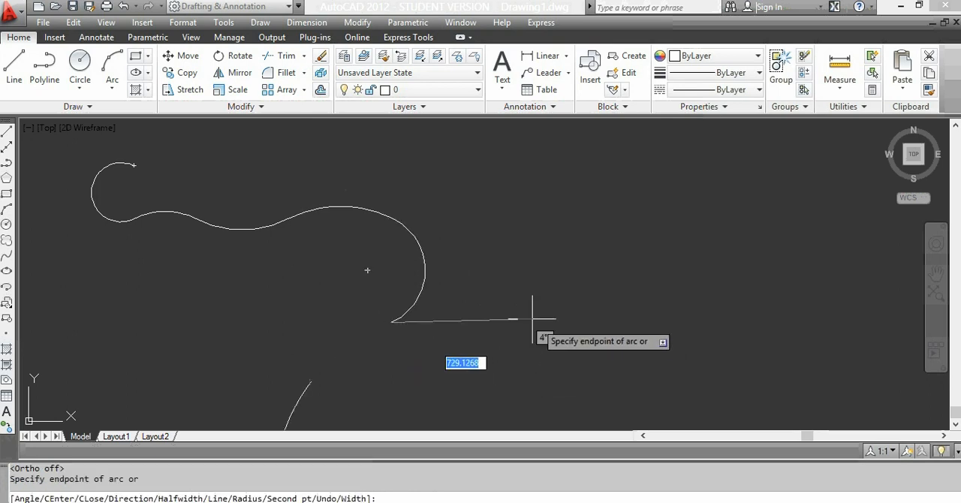
pyautogui.click(440, 343)
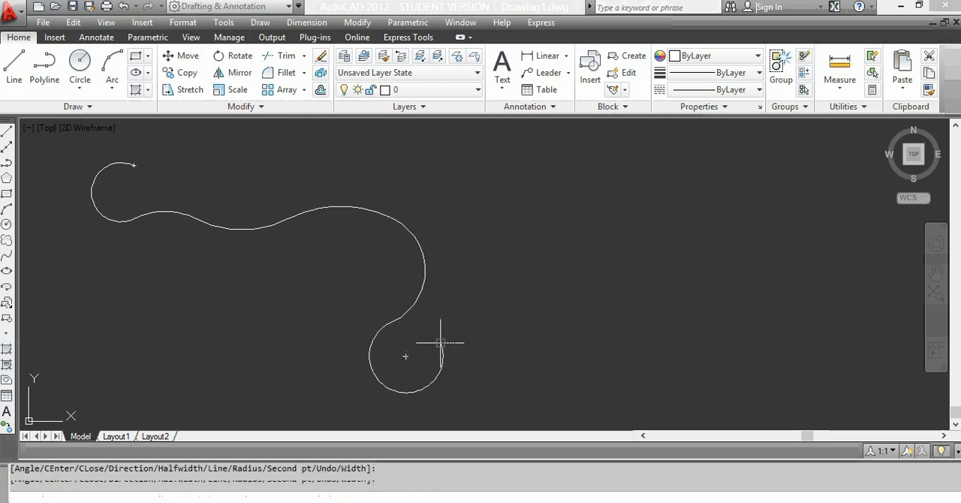
pyautogui.click(519, 334)
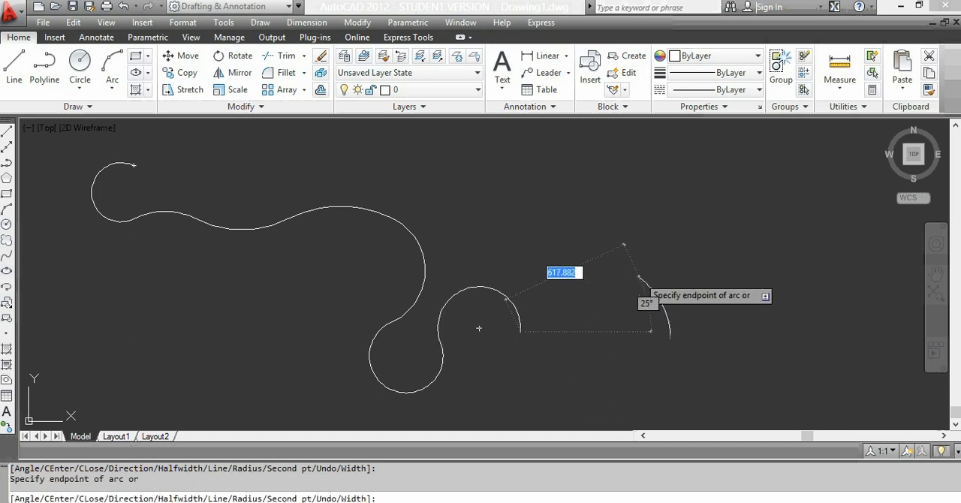
pyautogui.click(639, 276)
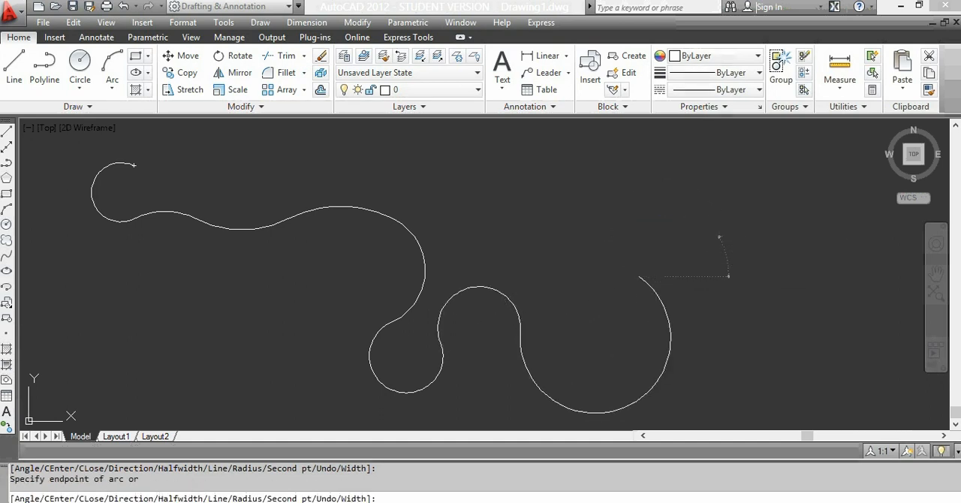
pyautogui.click(719, 238)
pyautogui.press('Escape')
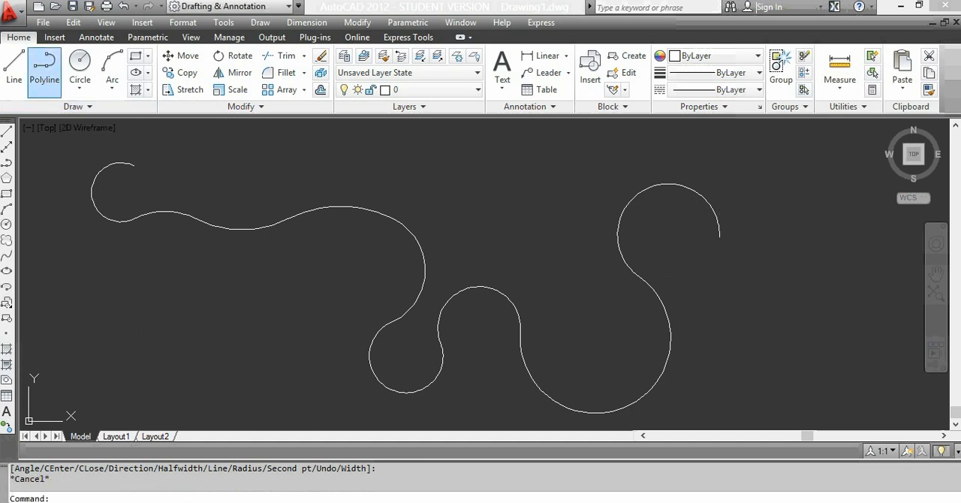
# Step: Draw a polyline below the wavy curve with half-width 10 widening to 30: a horizontal segment about 1255 long plus a diagonal one about 465 long
pyautogui.click(44, 67)
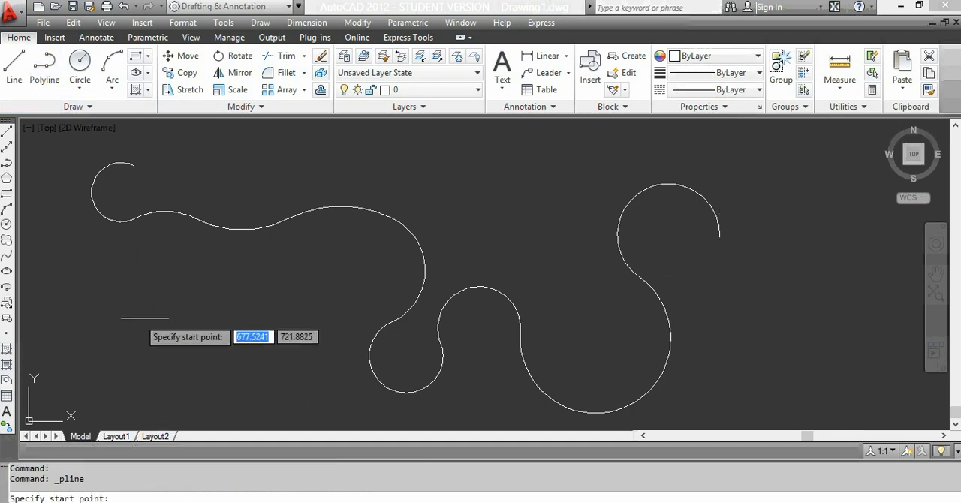
pyautogui.click(69, 314)
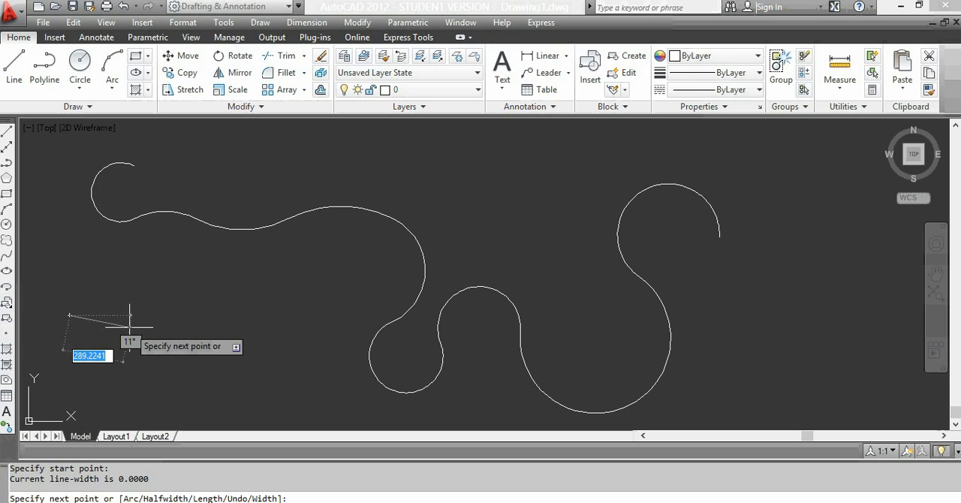
pyautogui.write('h')
pyautogui.press('Return')
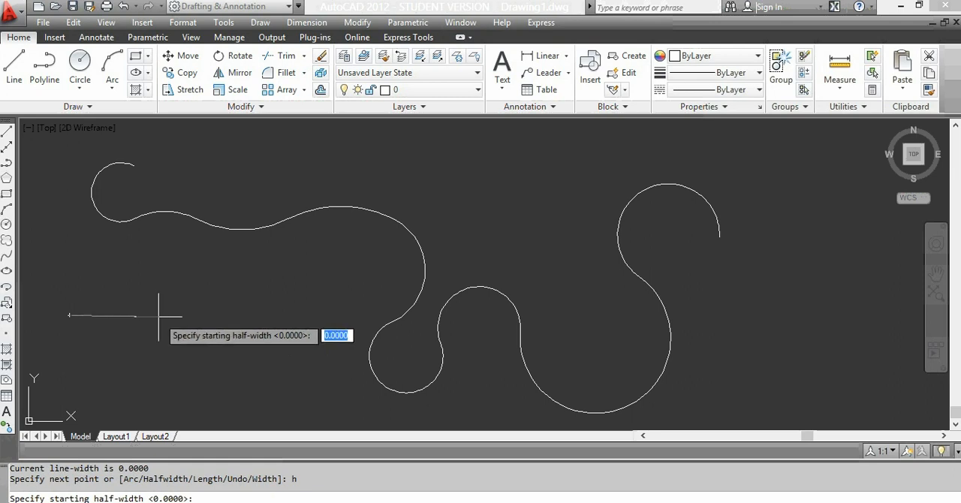
pyautogui.write('1')
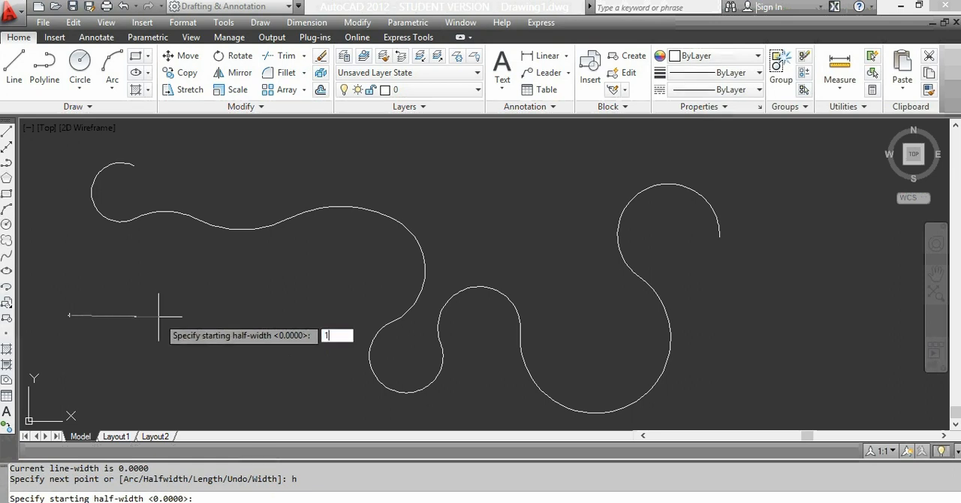
pyautogui.write('0')
pyautogui.press('Return')
pyautogui.write('3')
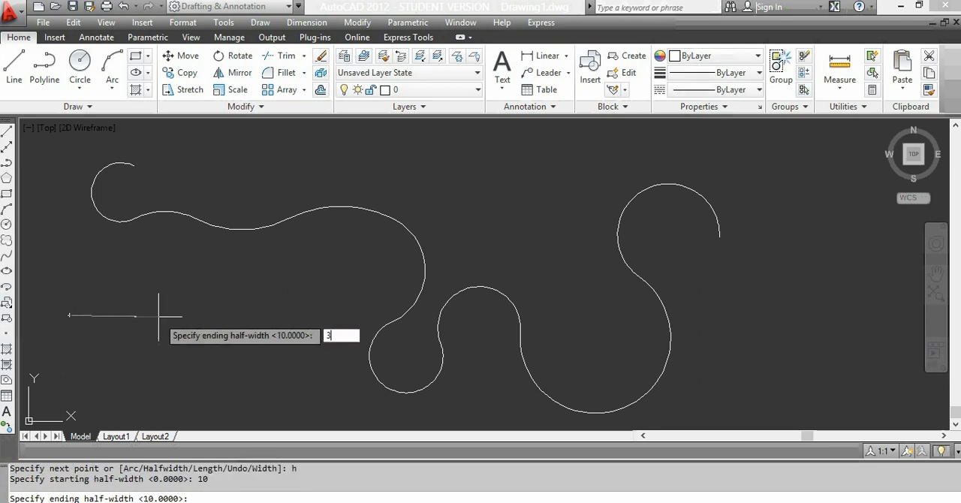
pyautogui.write('0')
pyautogui.press('Return')
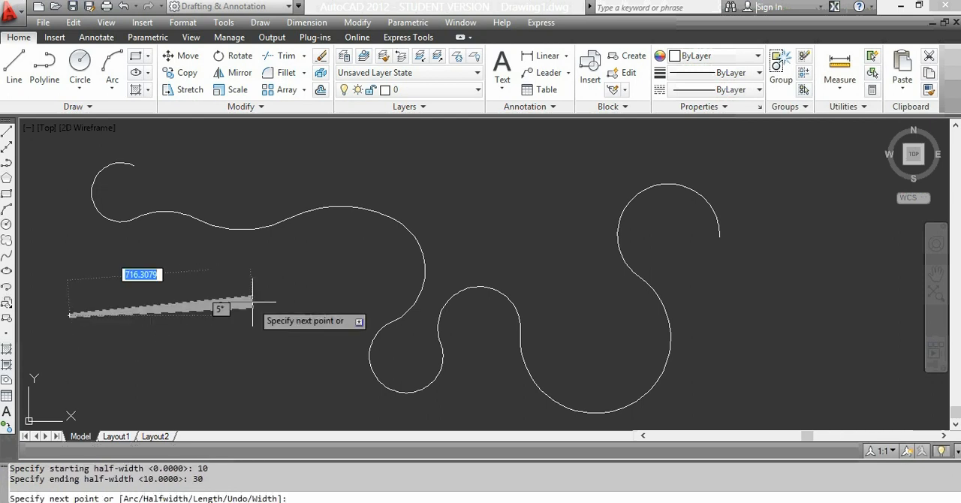
pyautogui.click(334, 316)
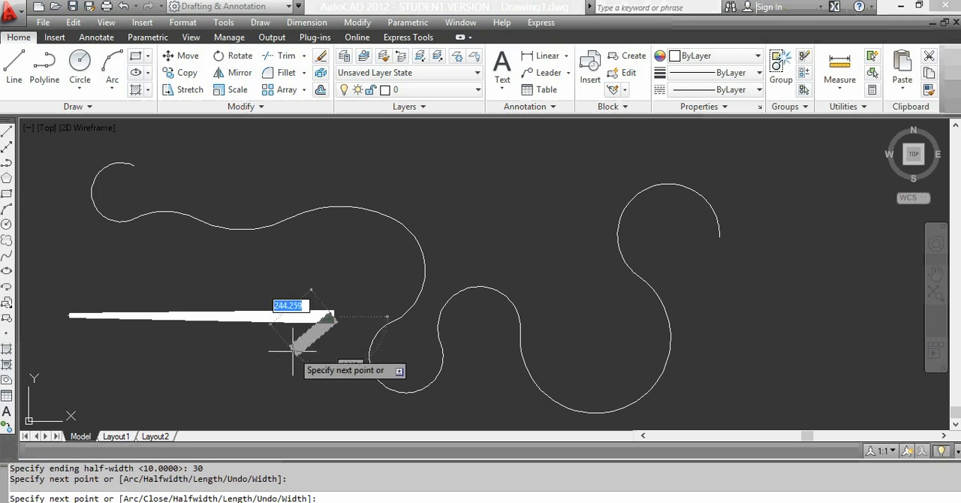
pyautogui.click(262, 383)
pyautogui.press('Escape')
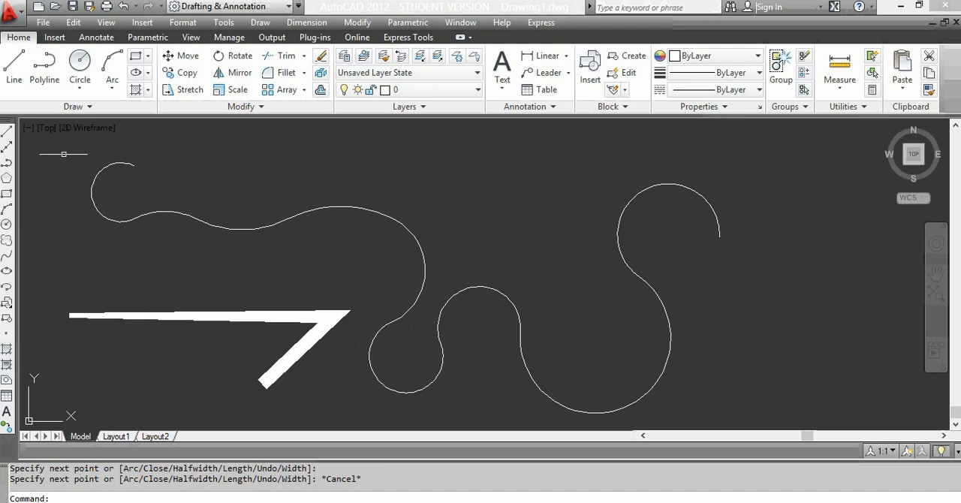
pyautogui.click(45, 66)
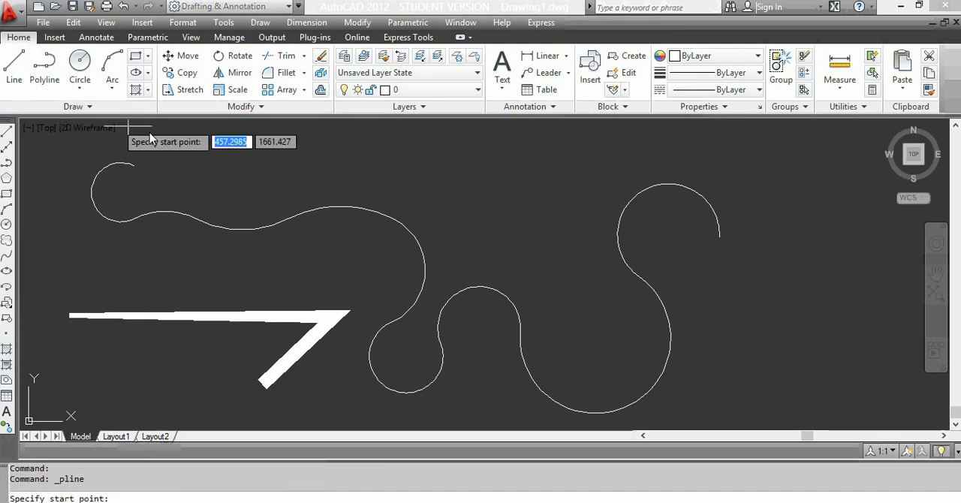
pyautogui.click(343, 158)
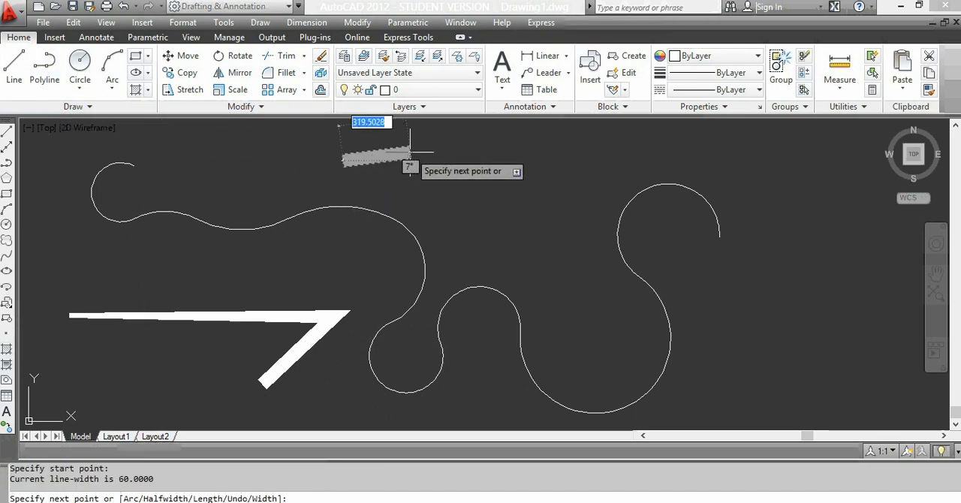
pyautogui.write('w')
pyautogui.press('Return')
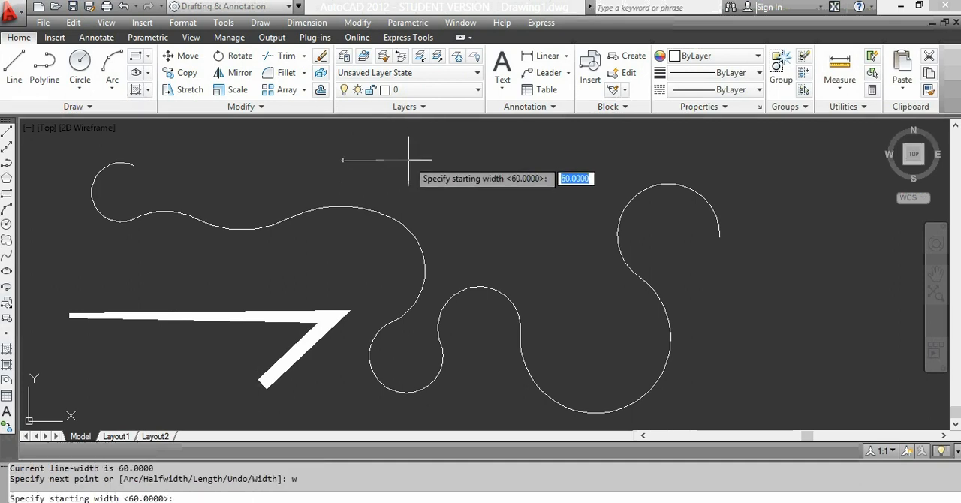
pyautogui.write('50')
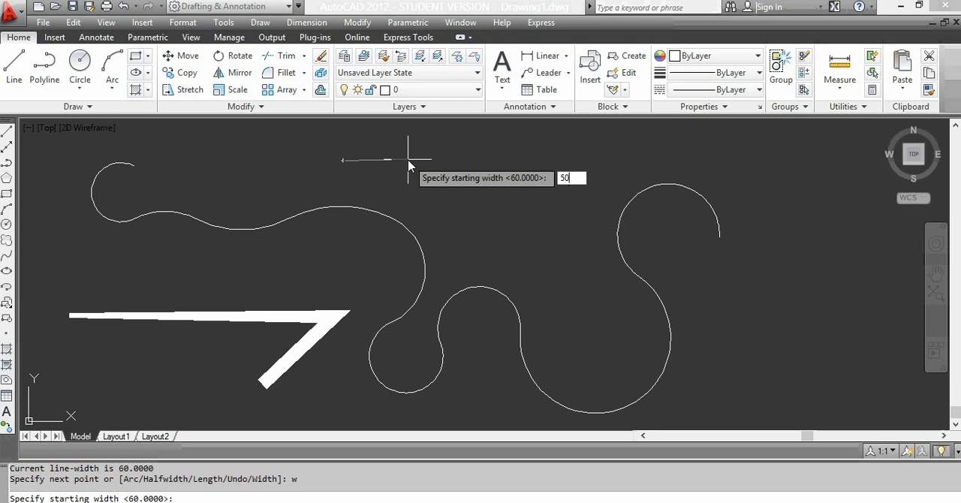
pyautogui.press('Return')
pyautogui.press('Return')
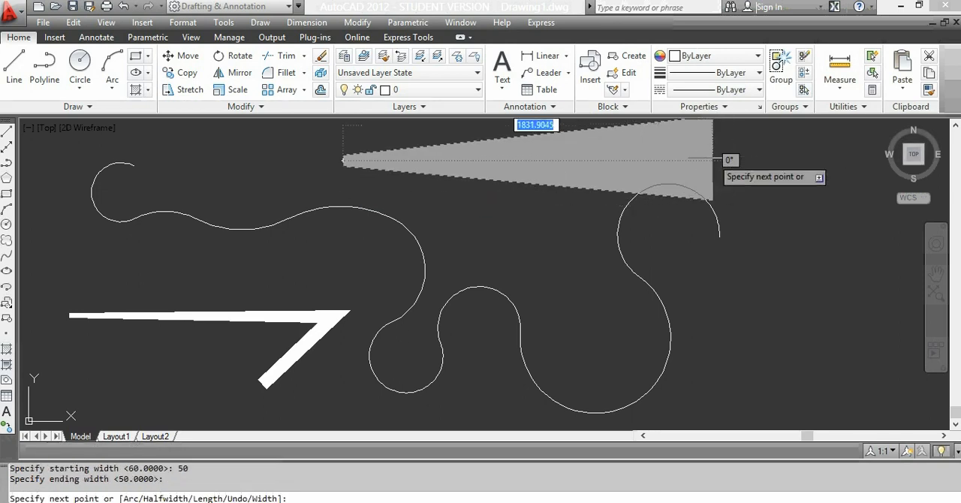
pyautogui.press('Escape')
# Step: Erase the wavy arc polyline and the thick tapered polyline together using a crossing selection
pyautogui.click(685, 163)
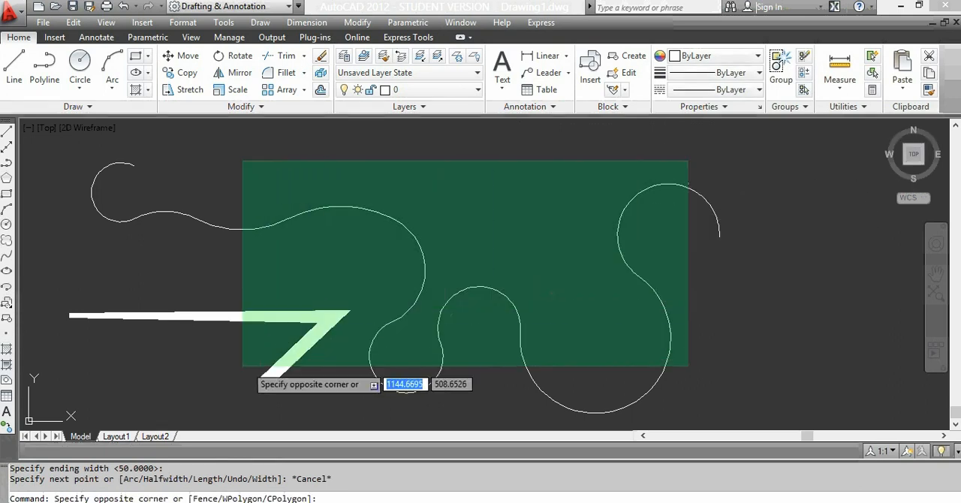
pyautogui.click(229, 368)
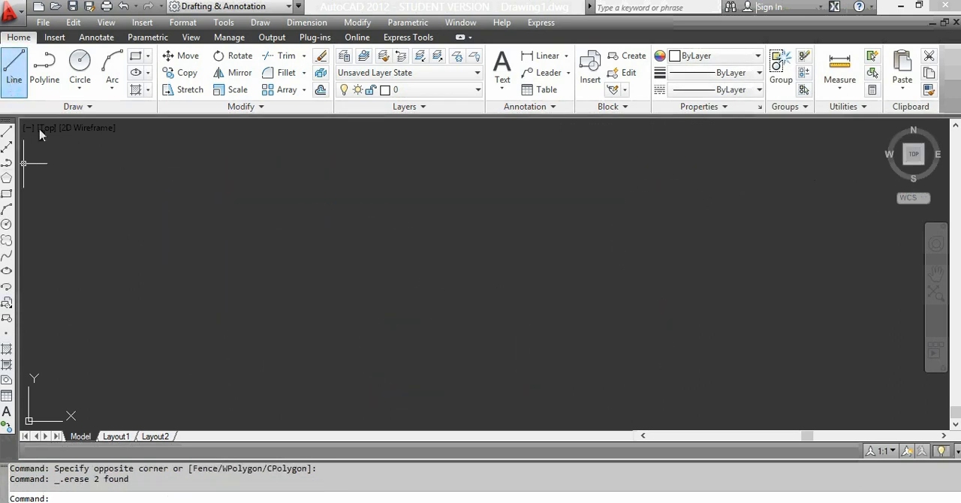
# Step: With Ortho on, draw a 500 by 250 rectangle with the Line command, using the Close option for its last side
pyautogui.click(143, 199)
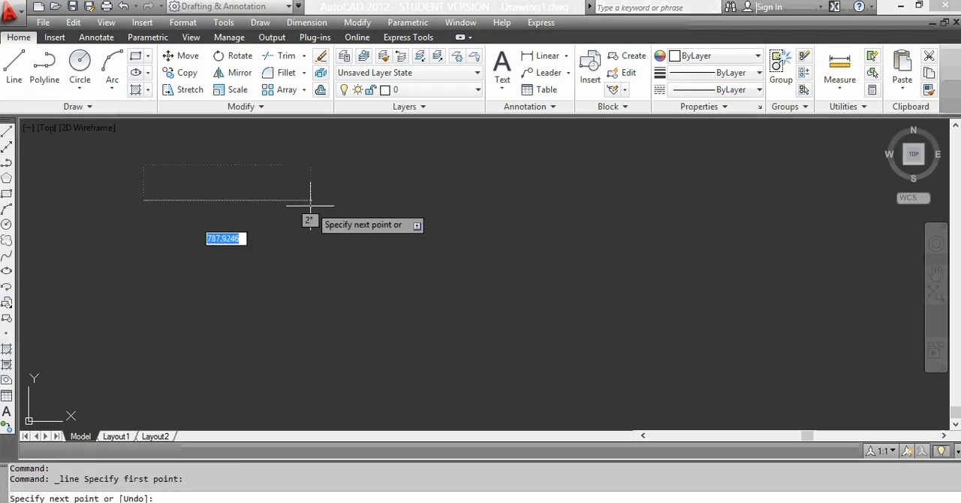
pyautogui.press('F8')
pyautogui.write('500')
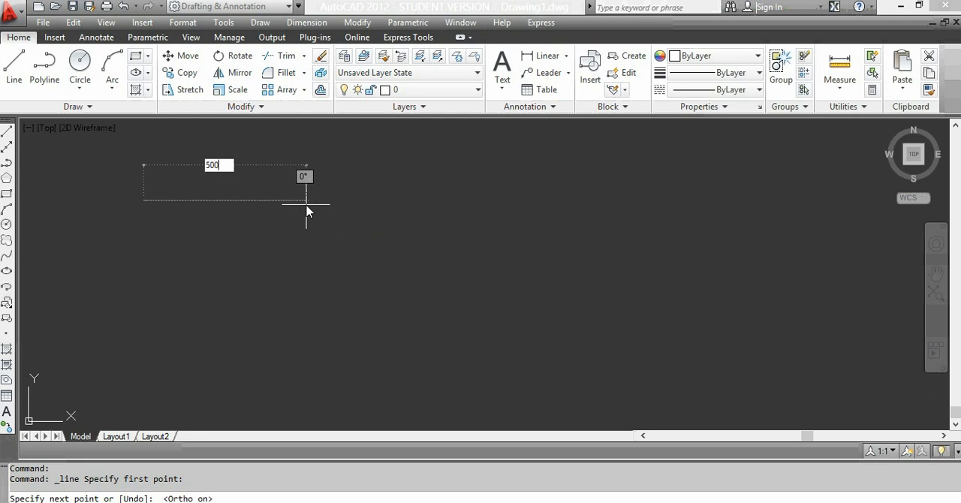
pyautogui.press('Return')
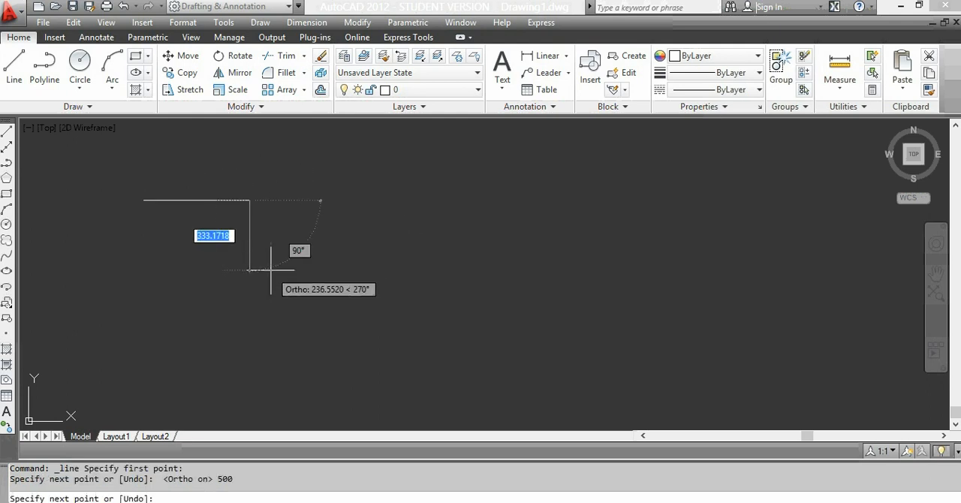
pyautogui.write('250')
pyautogui.press('Return')
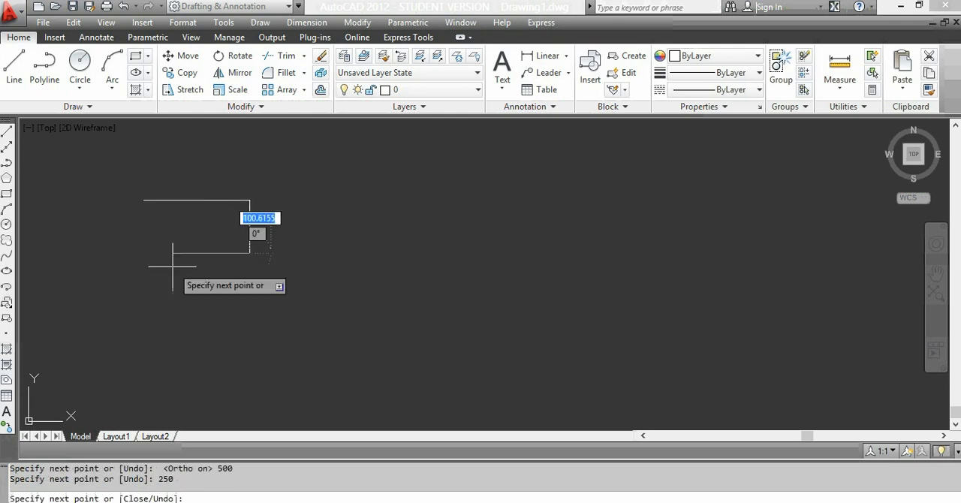
pyautogui.write('500')
pyautogui.press('Return')
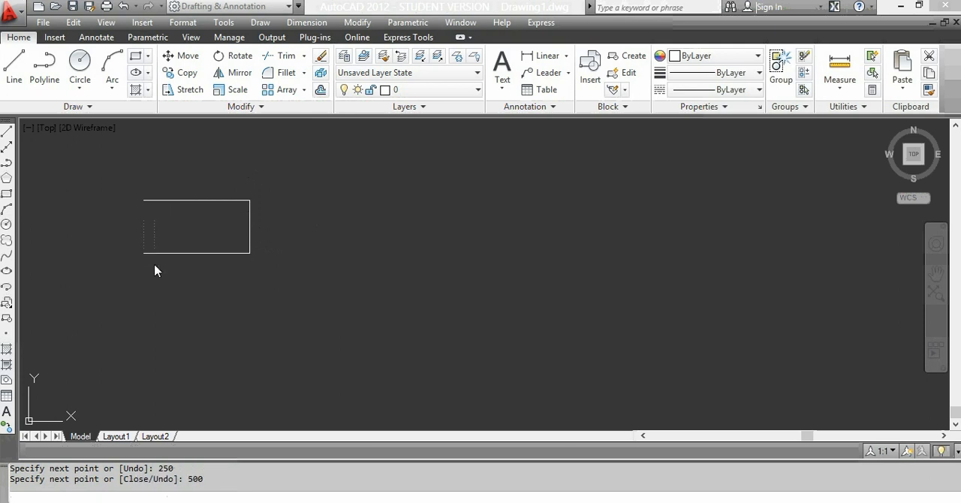
pyautogui.write('c')
pyautogui.press('Return')
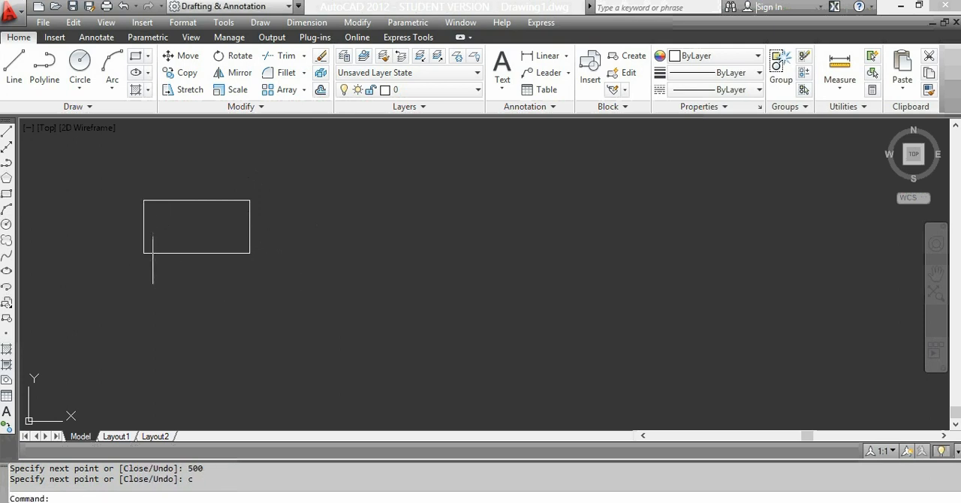
# Step: Start a polyline to the right of the rectangle and set its starting and ending half-width to 0
pyautogui.click(45, 68)
pyautogui.click(285, 204)
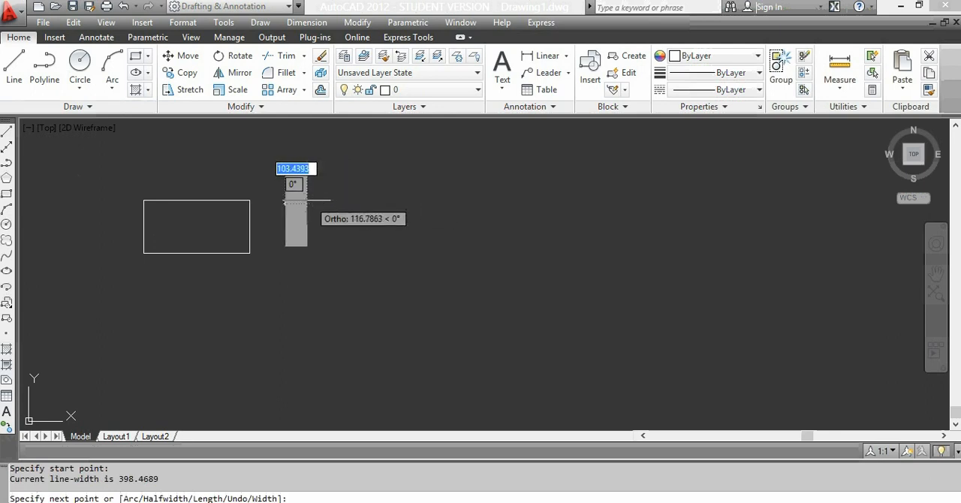
pyautogui.write('h')
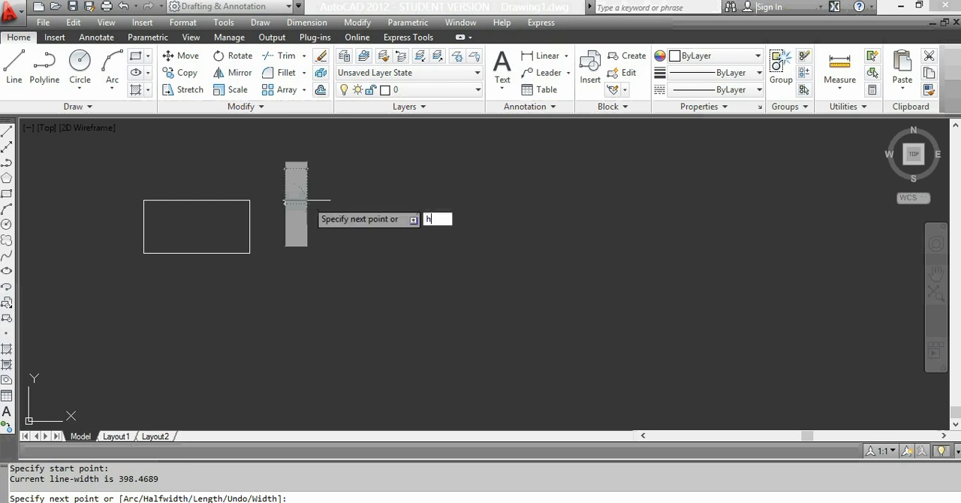
pyautogui.press('Return')
pyautogui.write('0')
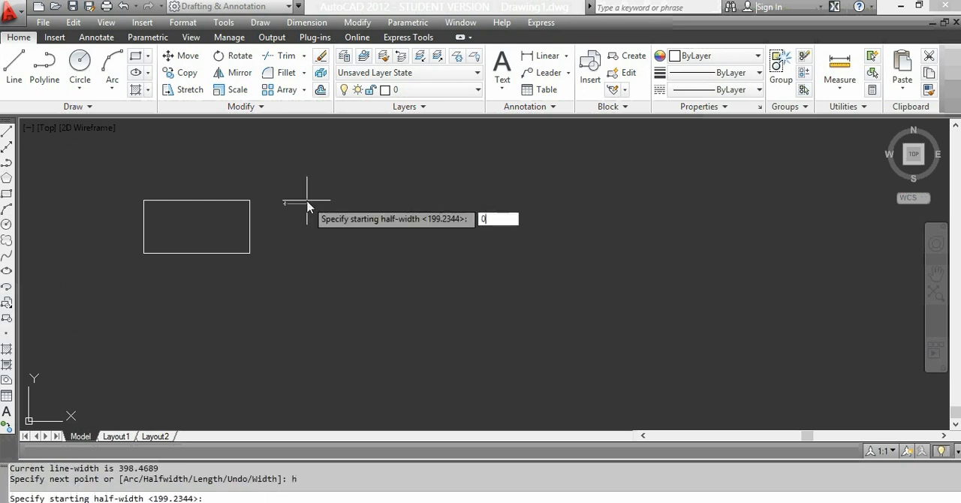
pyautogui.press('Return')
pyautogui.press('Return')
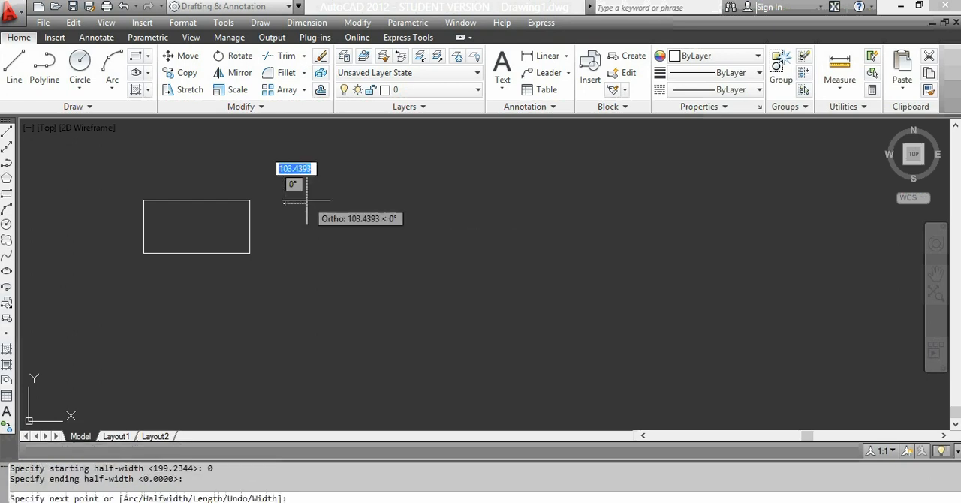
# Step: Set the polyline's starting width to 0 and its ending width to 500
pyautogui.write('w')
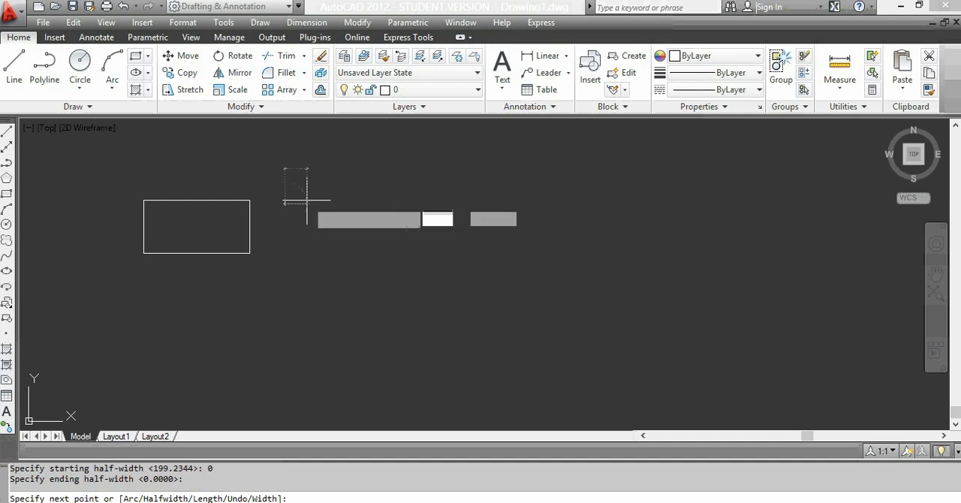
pyautogui.press('Return')
pyautogui.write('0')
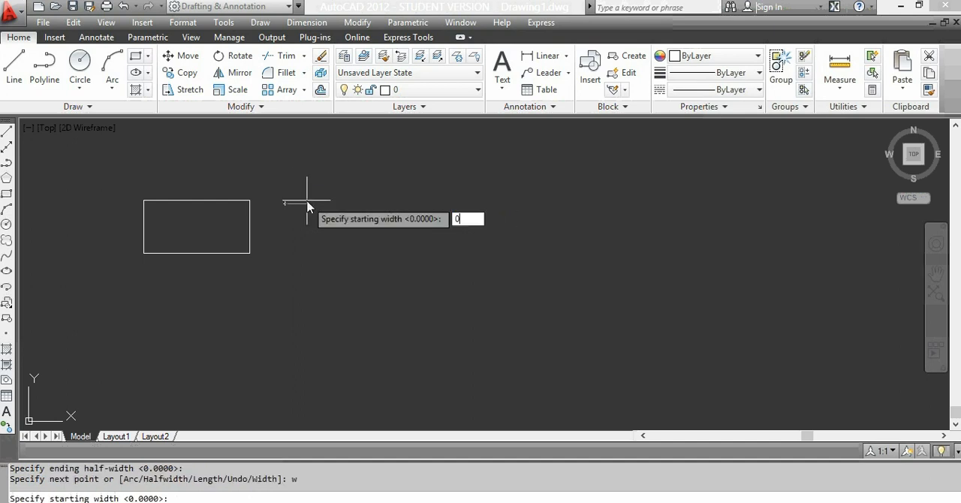
pyautogui.press('Return')
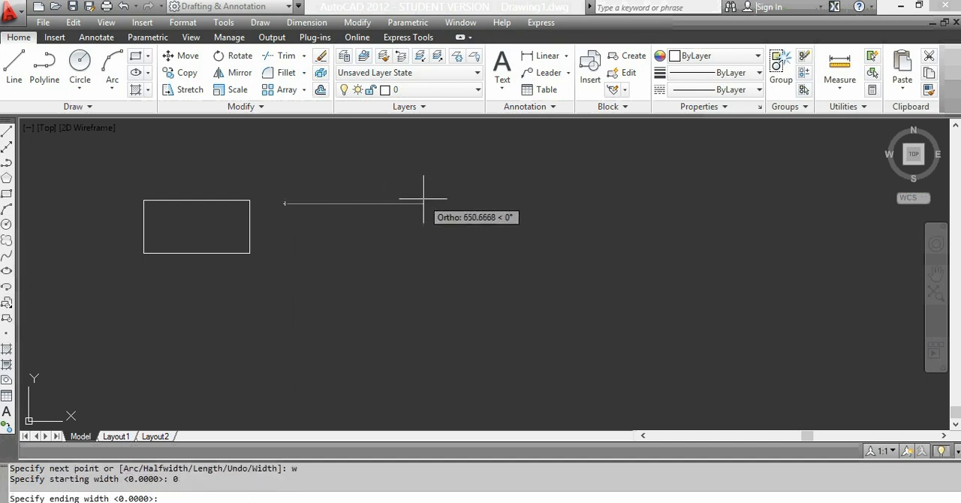
pyautogui.write('500')
pyautogui.press('Return')
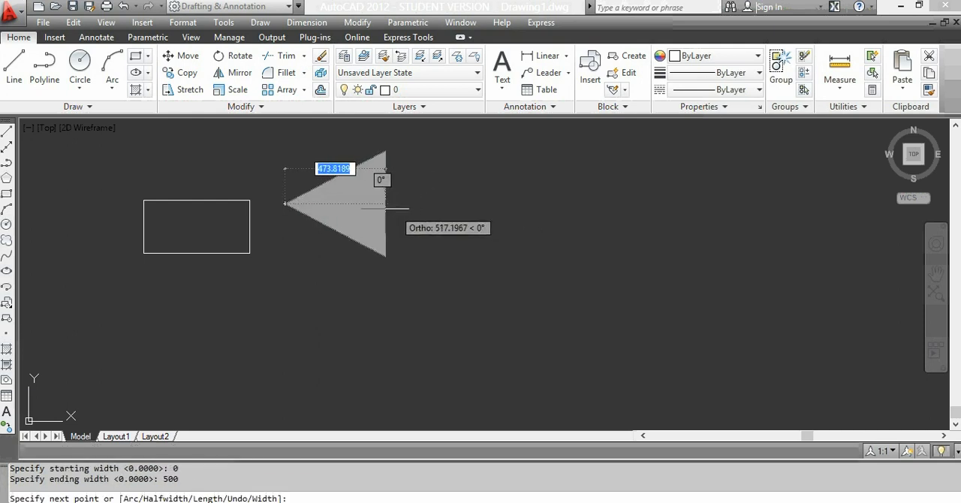
# Step: Set both the starting and ending width of the current polyline segment to 0
pyautogui.write('w')
pyautogui.press('Return')
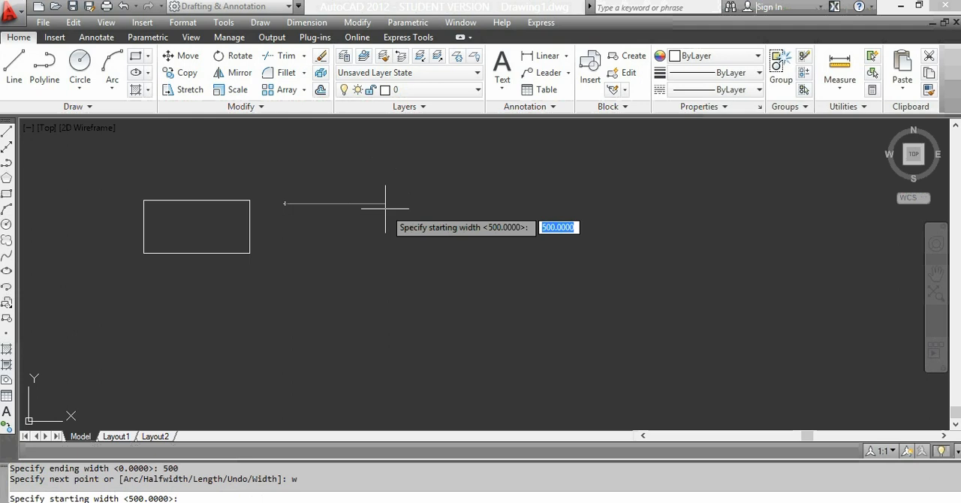
pyautogui.write('0')
pyautogui.press('Return')
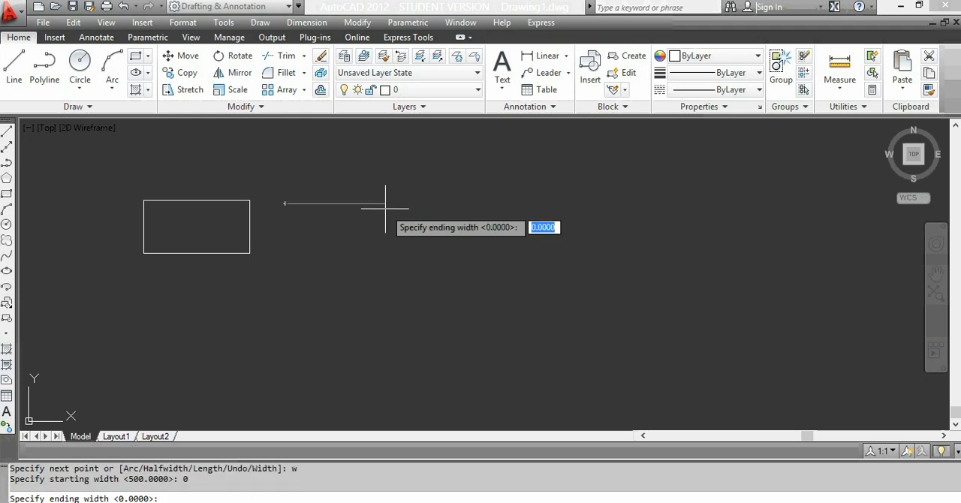
pyautogui.press('Return')
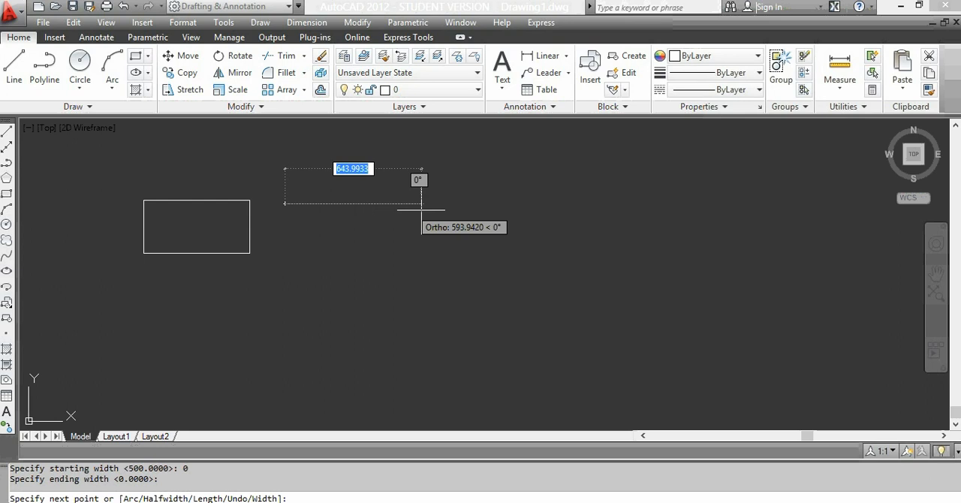
# Step: Draw the polyline 500 to the right and 250 straight down, and close it into a triangle with the Close option
pyautogui.write('5')
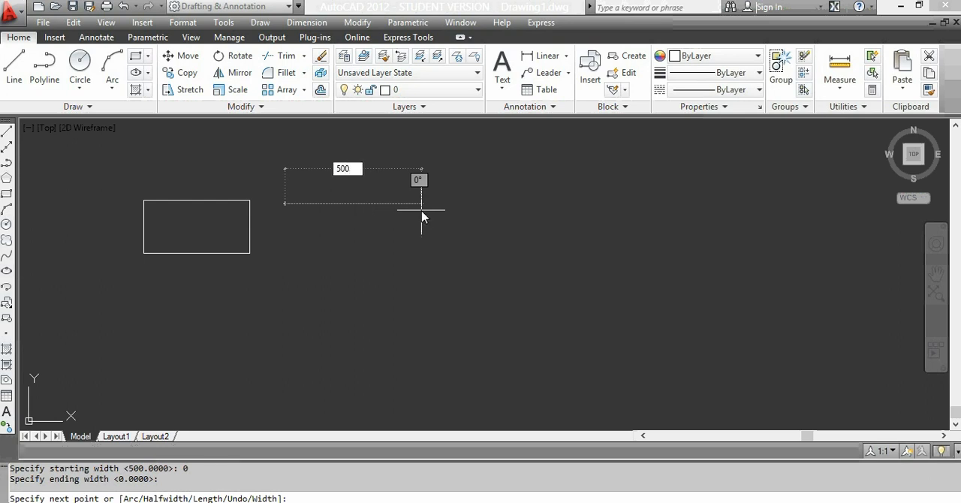
pyautogui.write('00')
pyautogui.press('Return')
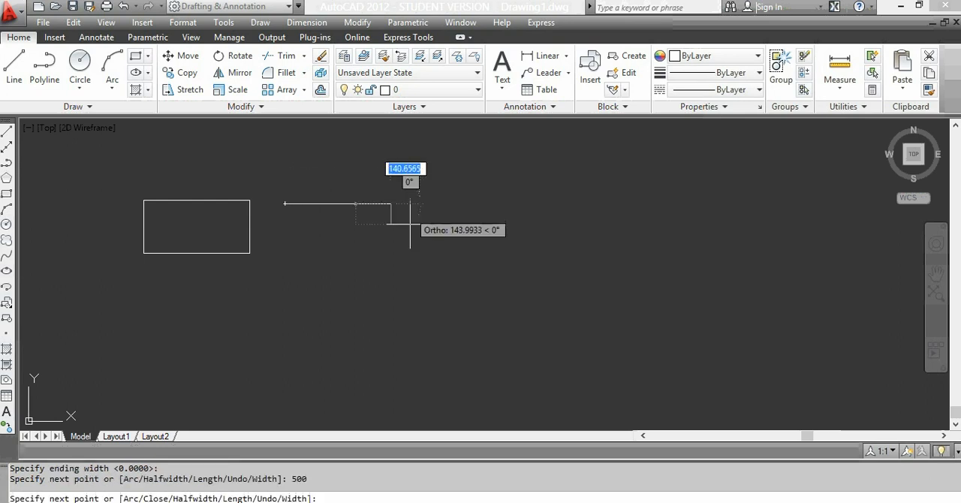
pyautogui.write('25')
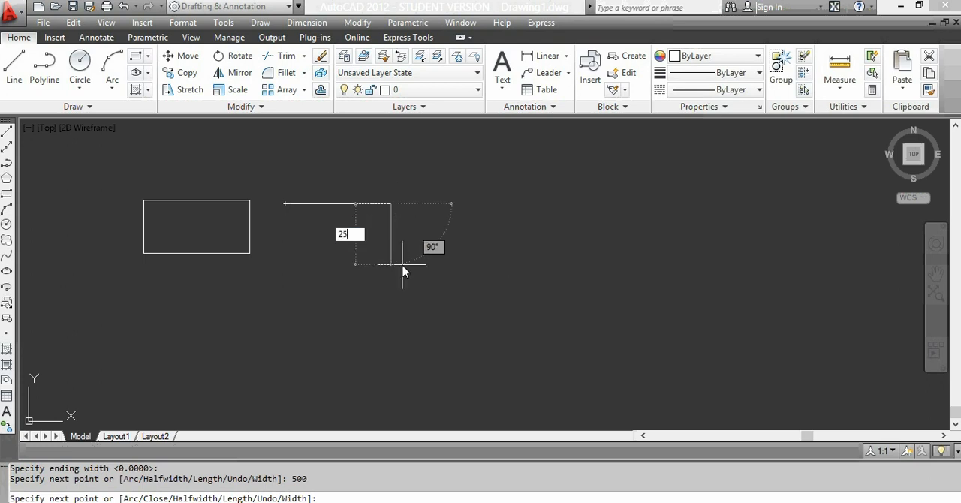
pyautogui.write('0')
pyautogui.press('Return')
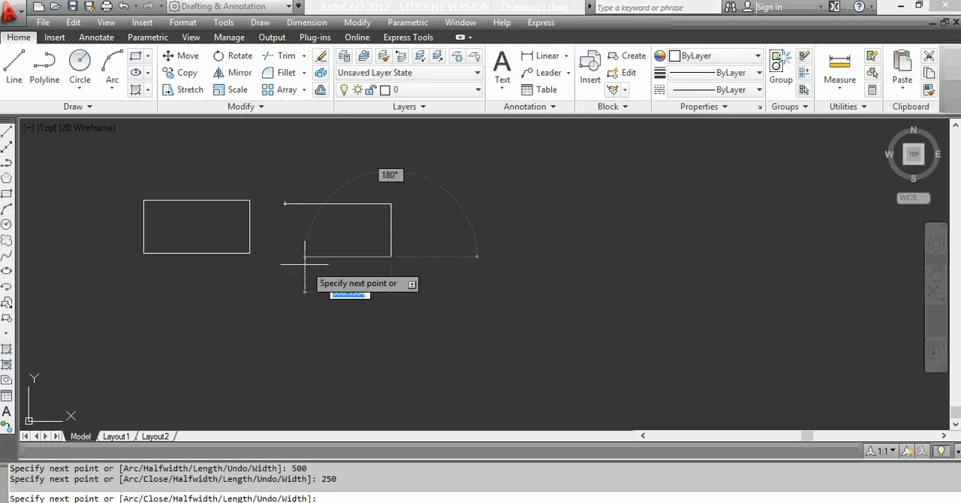
pyautogui.write('00')
pyautogui.press('Return')
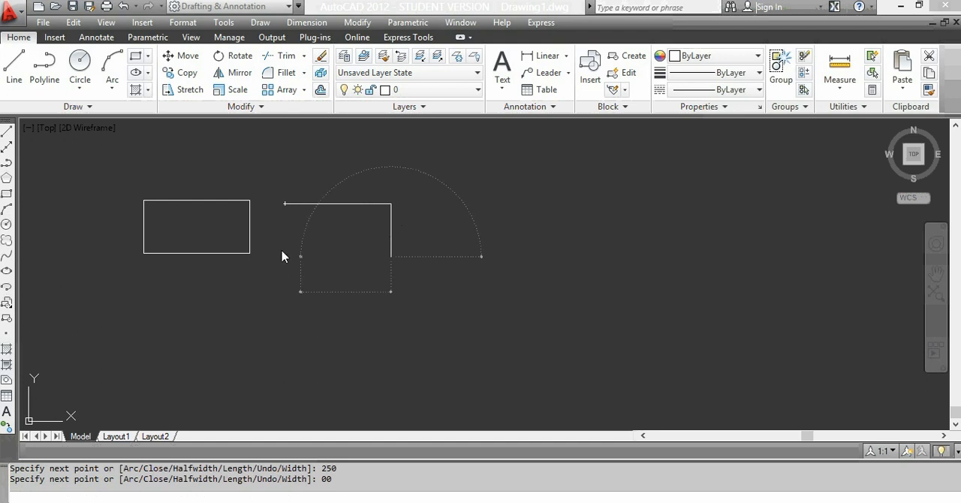
pyautogui.write('c')
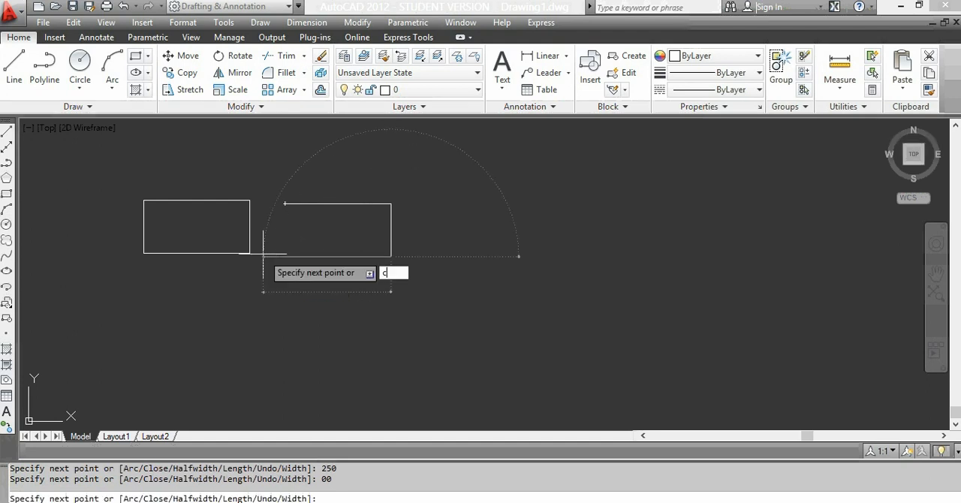
pyautogui.press('Return')
# Step: Select the rectangle's four sides one by one to check that they are separate lines, and clear the selection
pyautogui.scroll(2, 274, 229)
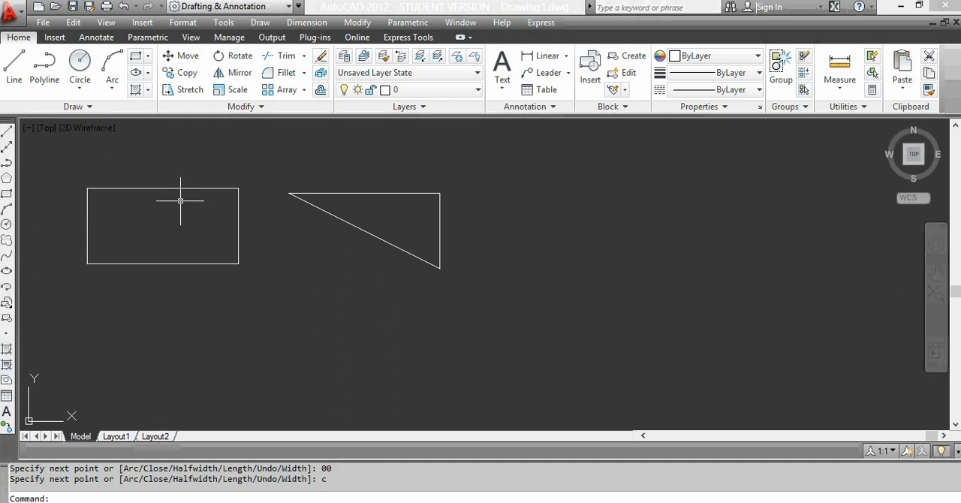
pyautogui.click(125, 188)
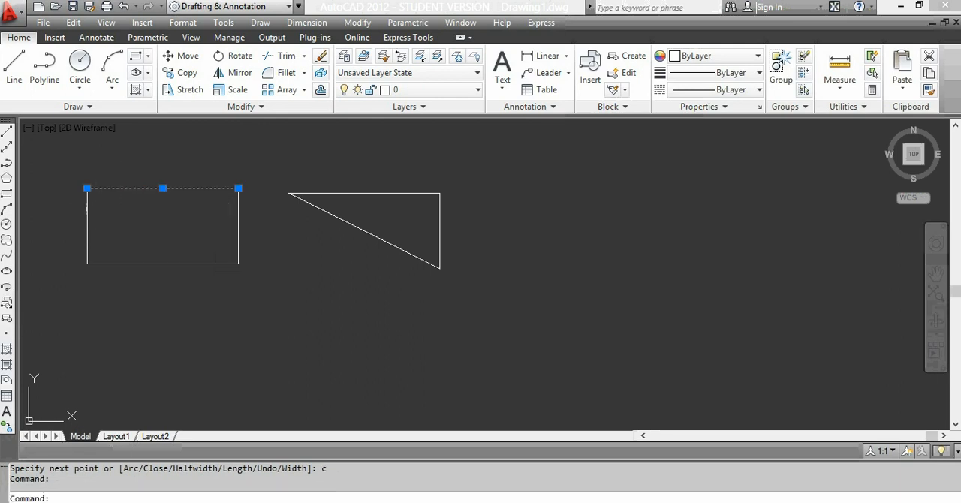
pyautogui.click(86, 208)
pyautogui.click(163, 262)
pyautogui.click(163, 262)
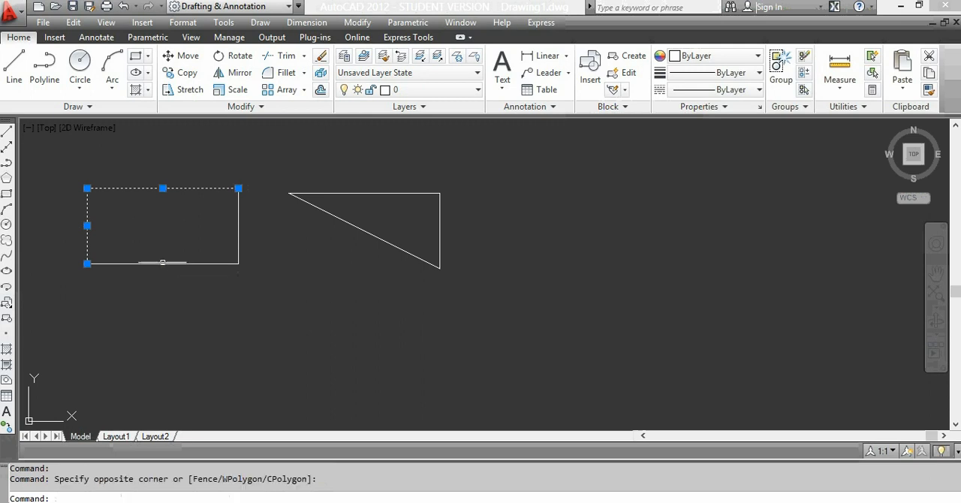
pyautogui.click(175, 262)
pyautogui.click(175, 263)
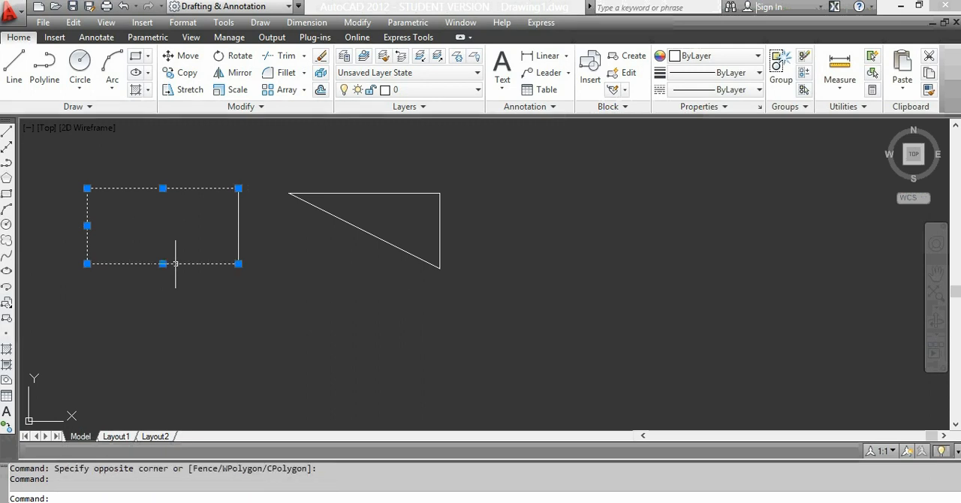
pyautogui.click(243, 228)
pyautogui.click(241, 227)
pyautogui.click(235, 227)
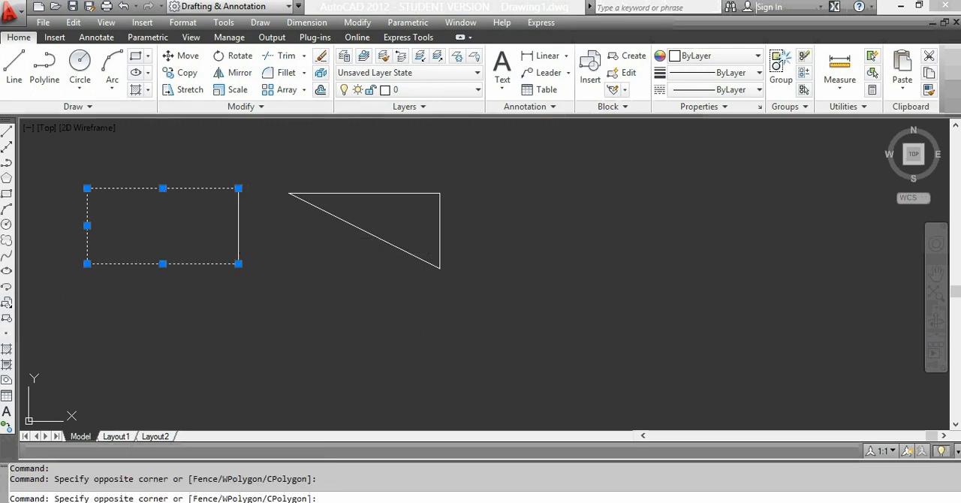
pyautogui.click(237, 225)
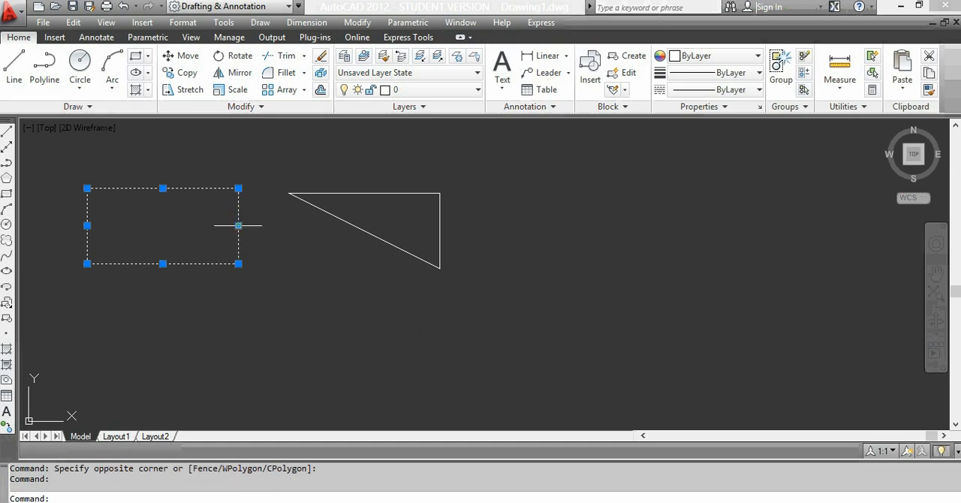
pyautogui.press('Escape')
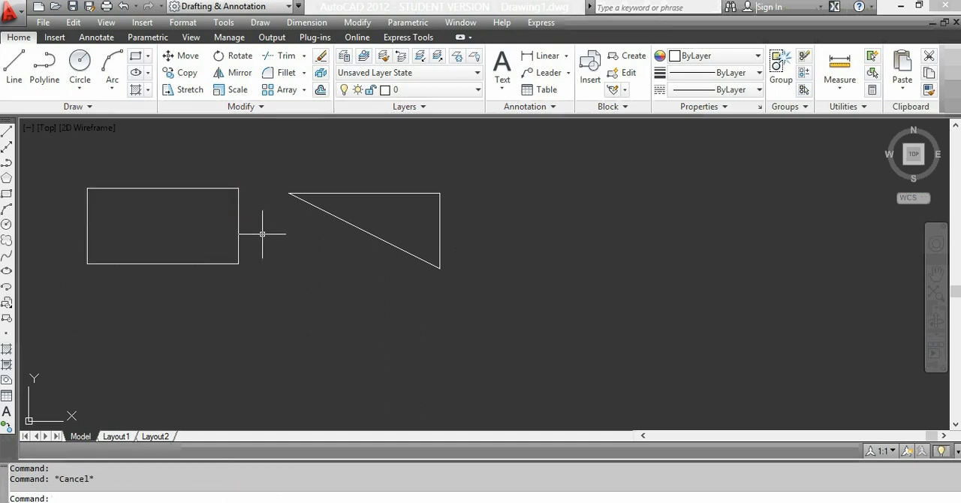
# Step: Compare crossing selections of the rectangle's separate lines with a single pick of the triangular polyline, clearing each selection
pyautogui.click(250, 184)
pyautogui.click(227, 203)
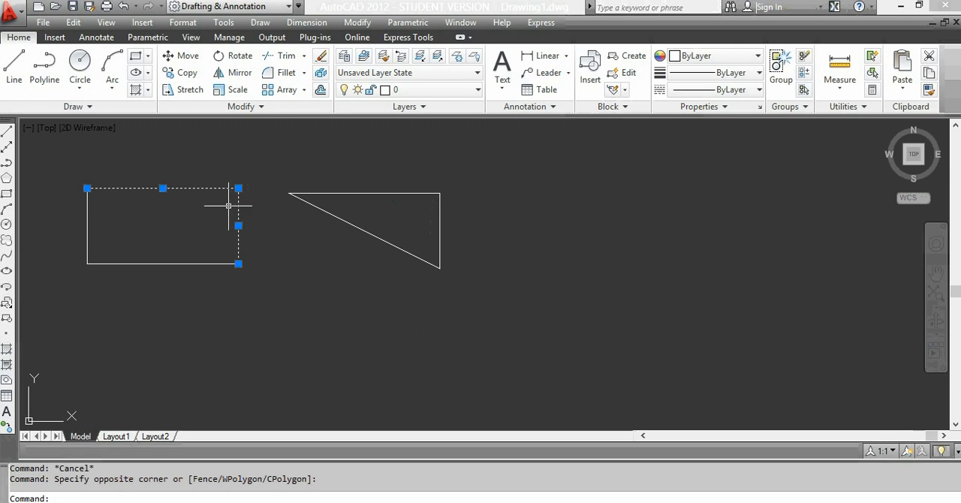
pyautogui.press('Escape')
pyautogui.click(251, 174)
pyautogui.click(69, 275)
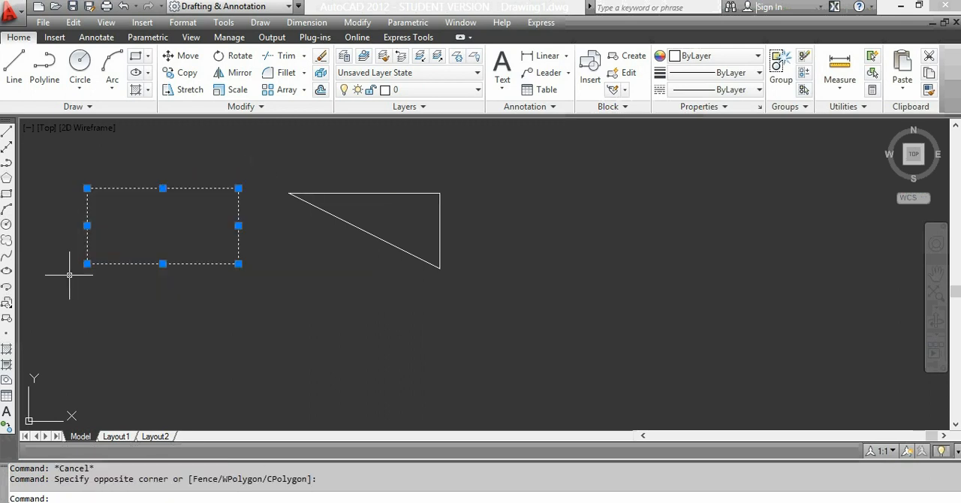
pyautogui.press('Escape')
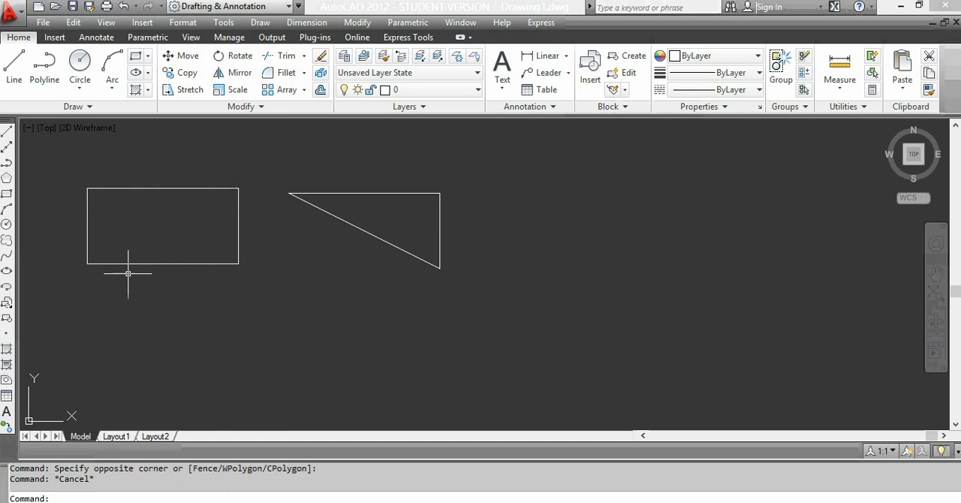
pyautogui.click(346, 193)
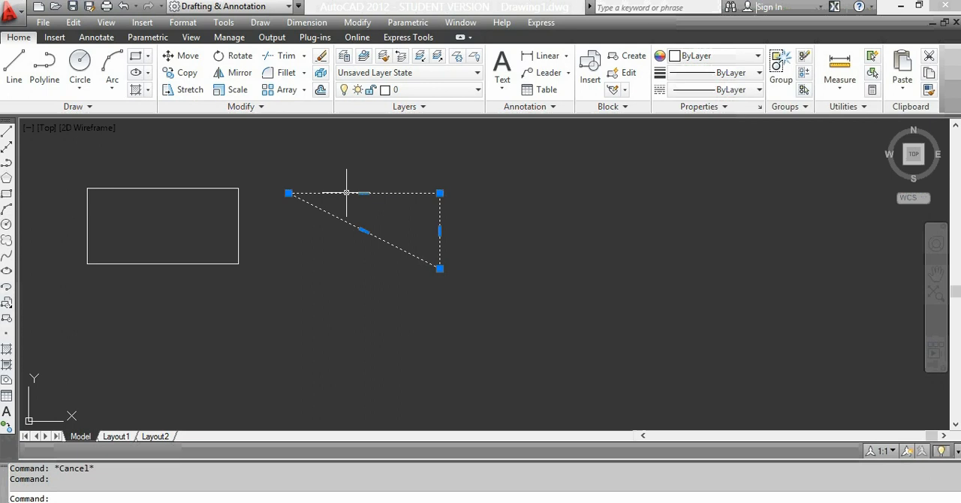
pyautogui.press('Escape')
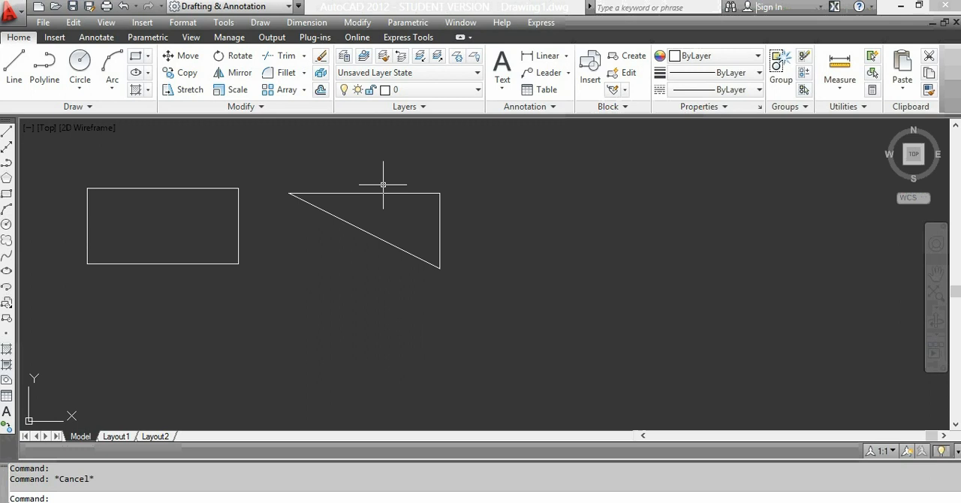
# Step: Erase the triangle and the rectangle together using a crossing selection
pyautogui.click(468, 173)
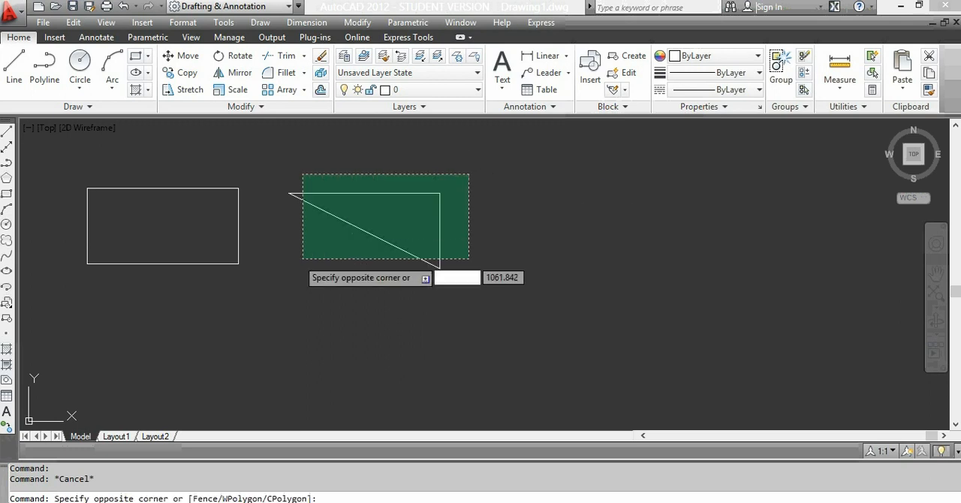
pyautogui.click(74, 307)
pyautogui.press('Delete')
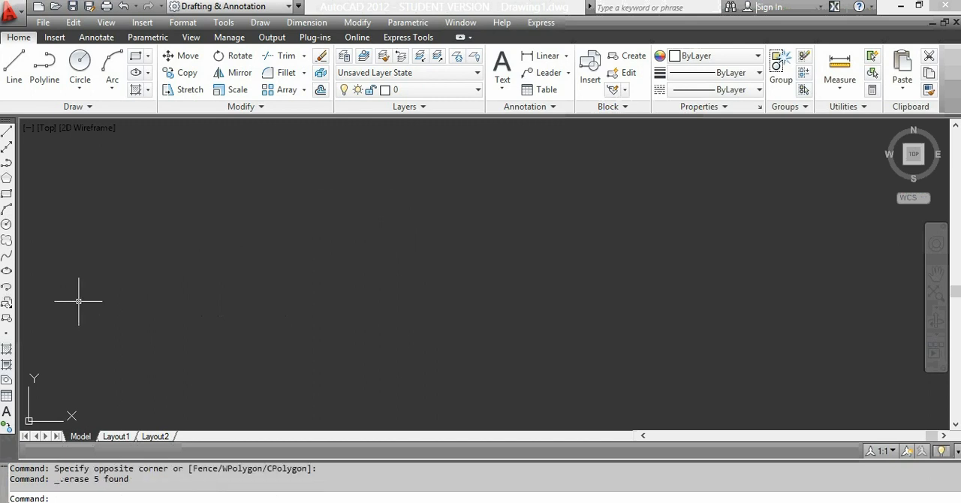
# Step: Draw a circle by center and radius in the upper left of the drawing area with a radius of 200
pyautogui.click(80, 92)
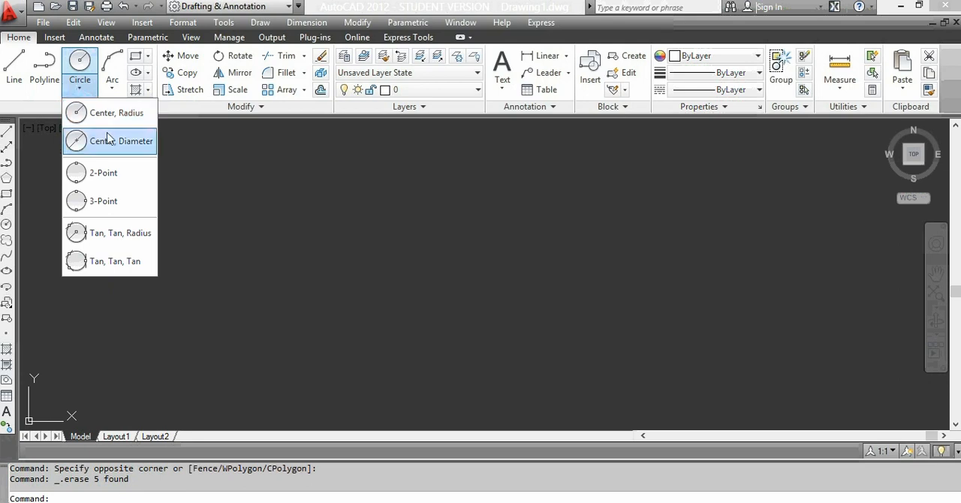
pyautogui.click(98, 114)
pyautogui.click(221, 203)
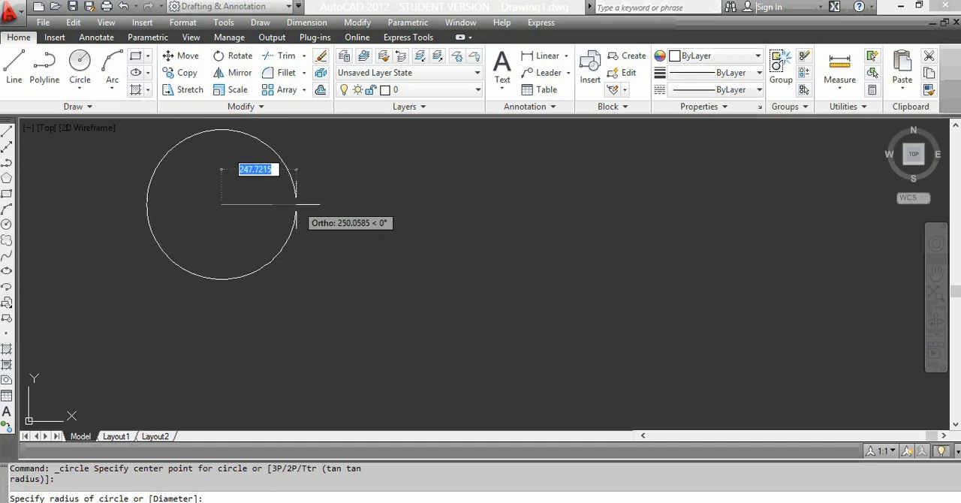
pyautogui.write('200')
pyautogui.press('Return')
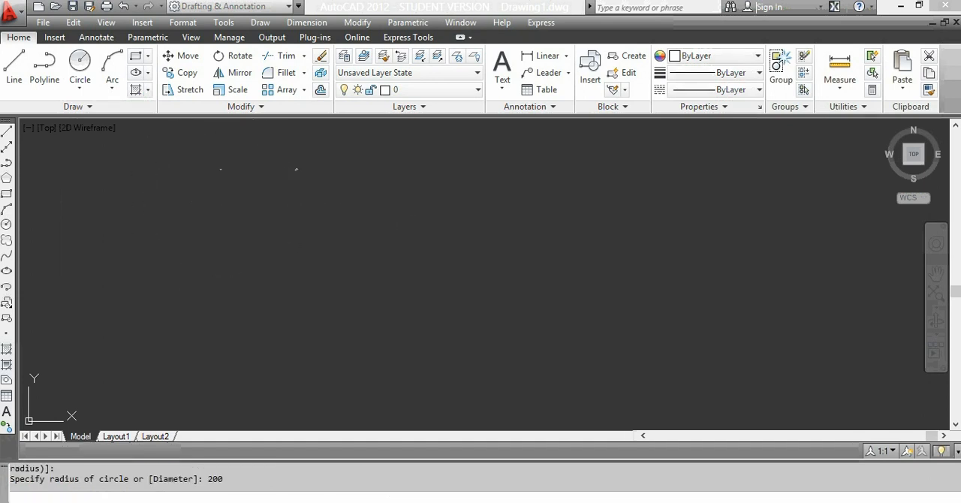
# Step: Draw a second circle to the right of the first by center and diameter, with a diameter of 250
pyautogui.click(76, 89)
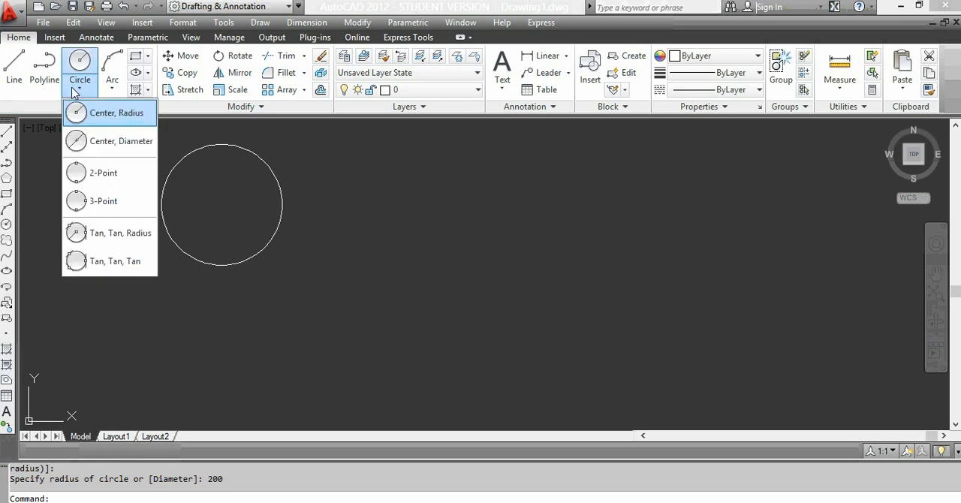
pyautogui.click(112, 141)
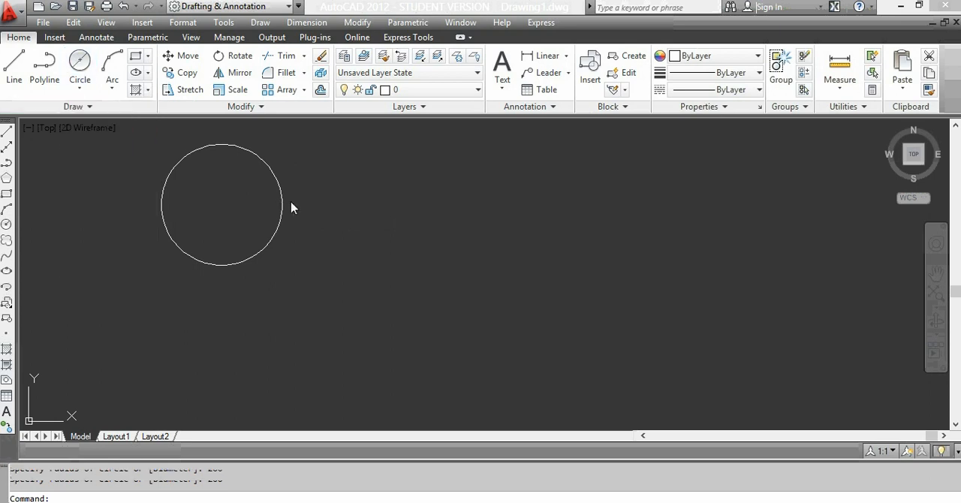
pyautogui.click(399, 207)
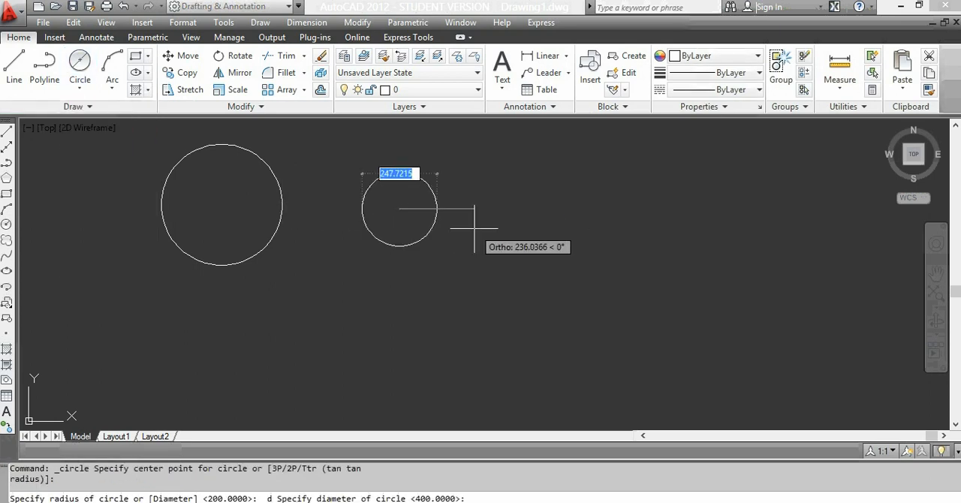
pyautogui.write('25')
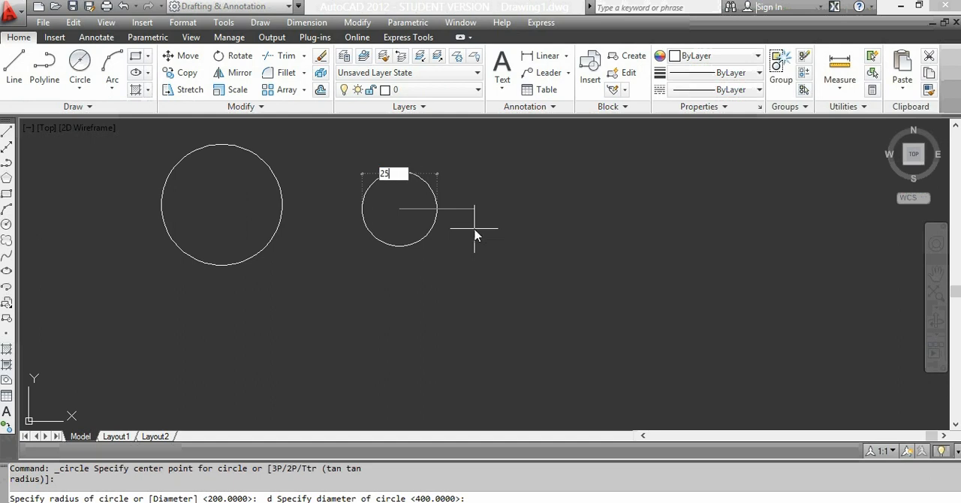
pyautogui.write('0')
pyautogui.press('Return')
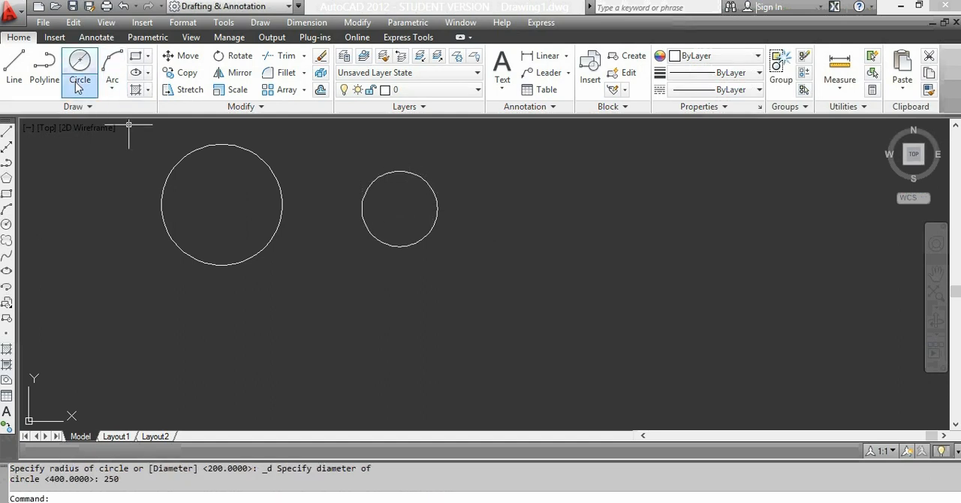
# Step: Draw a third circle to the right of the second using the 2-Point method, with its diameter endpoints vertically aligned
pyautogui.click(79, 88)
pyautogui.click(82, 164)
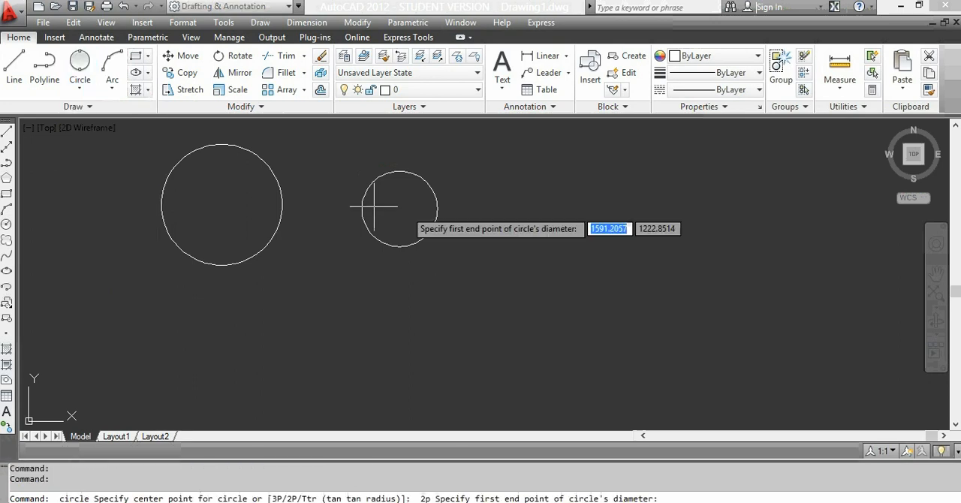
pyautogui.click(570, 185)
pyautogui.click(572, 258)
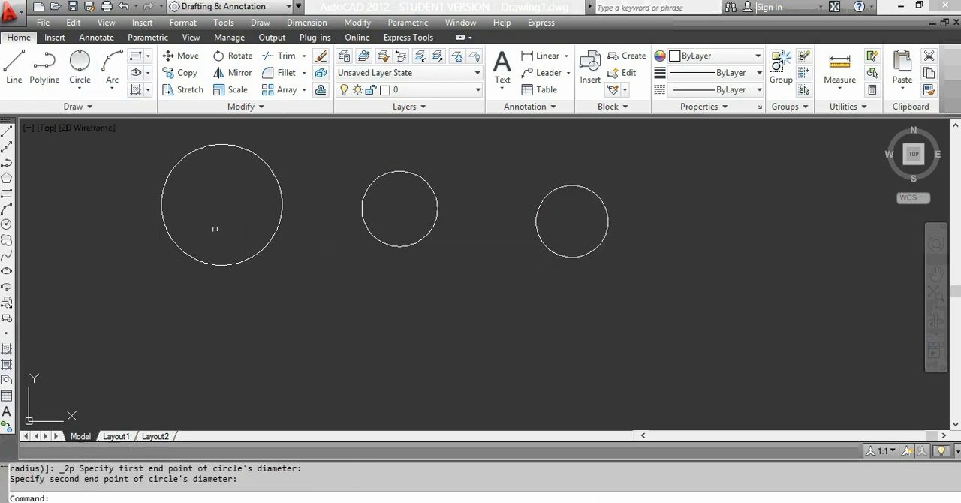
# Step: Draw a circle of about 175 radius below the second circle using the 3-Point method
pyautogui.click(80, 89)
pyautogui.click(82, 197)
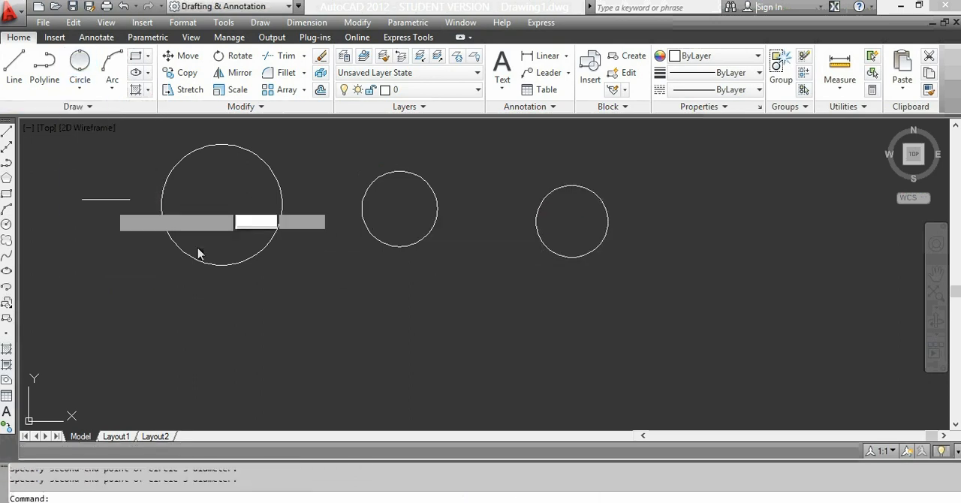
pyautogui.click(405, 282)
pyautogui.click(474, 328)
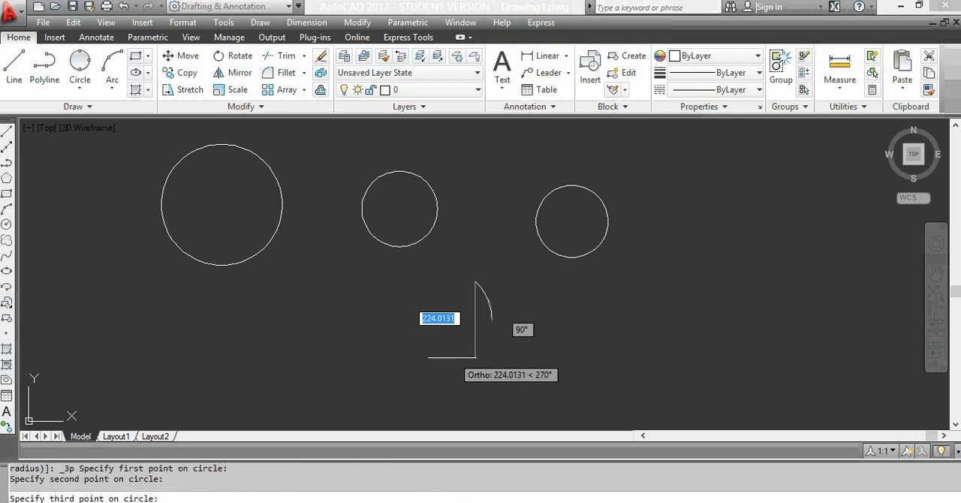
pyautogui.click(453, 359)
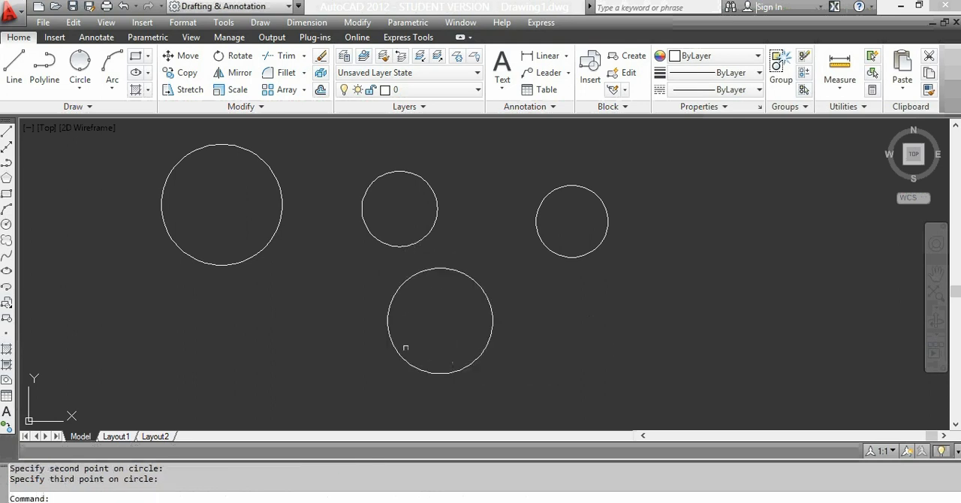
# Step: Draw a Tan, Tan, Radius circle tangent to the second and third circles of the upper row, defining its radius by two picked points
pyautogui.click(78, 90)
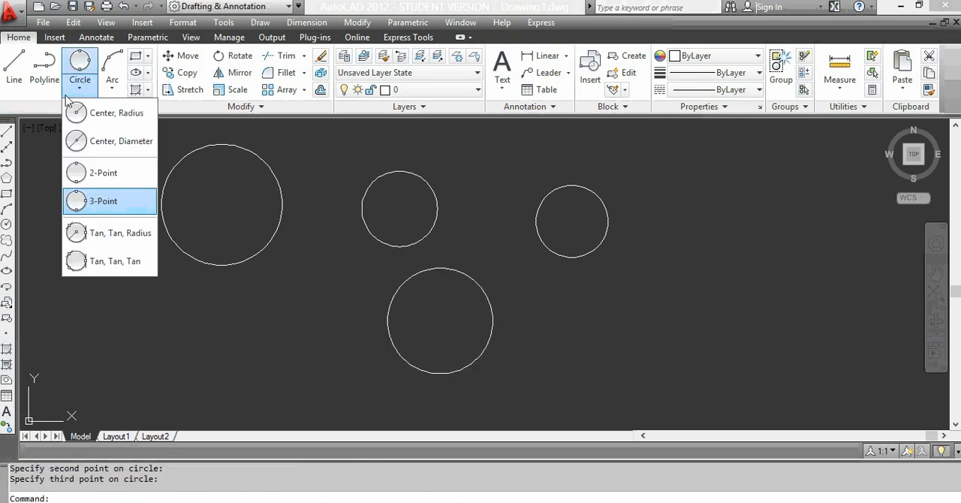
pyautogui.click(113, 234)
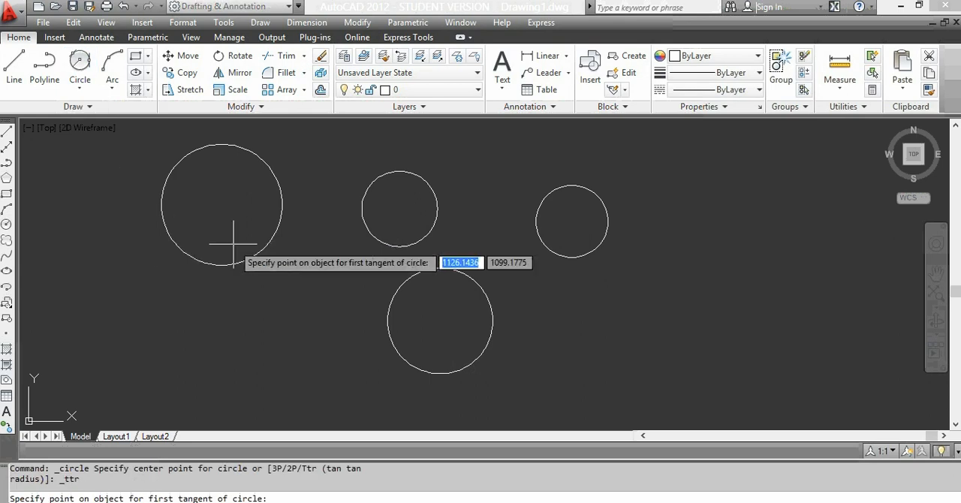
pyautogui.click(439, 201)
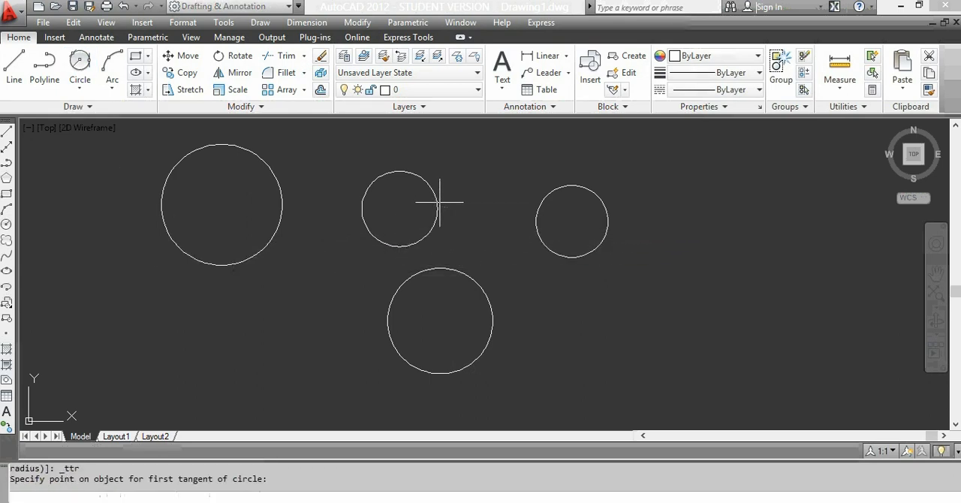
pyautogui.click(538, 218)
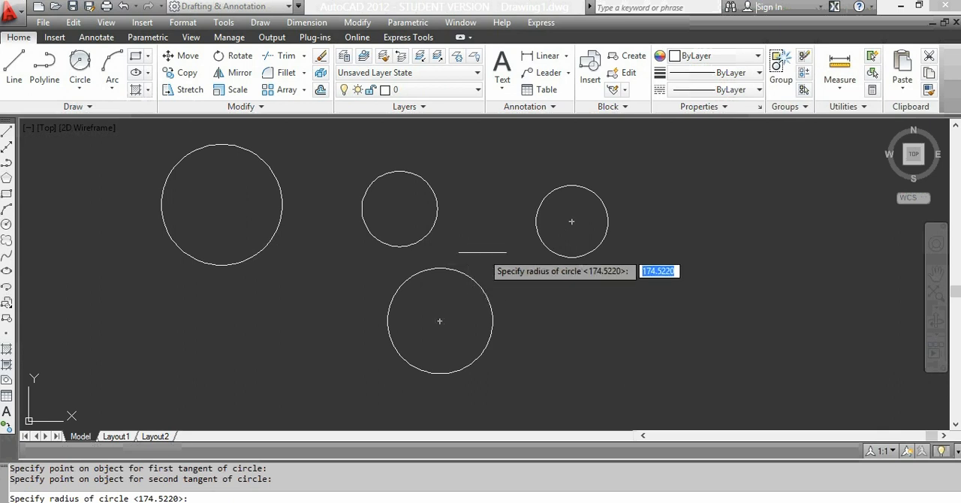
pyautogui.click(482, 252)
pyautogui.click(458, 268)
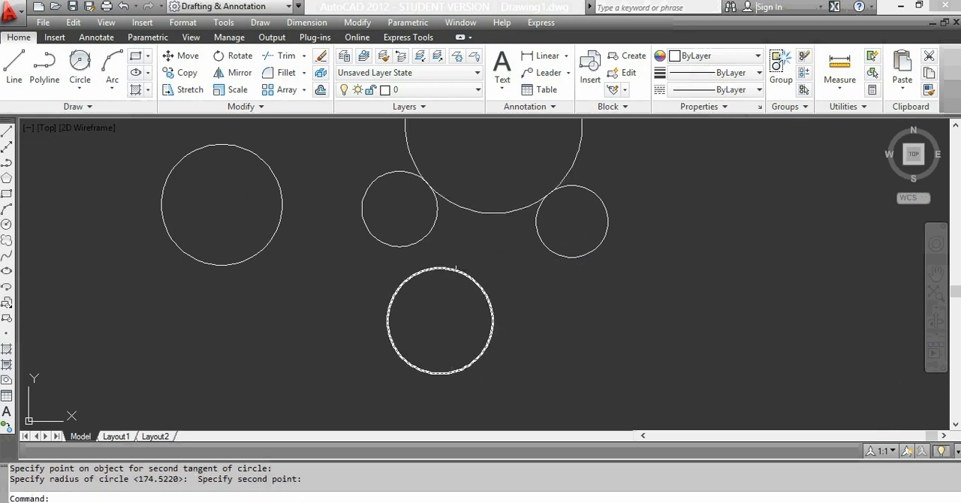
pyautogui.scroll(-2, 459, 210)
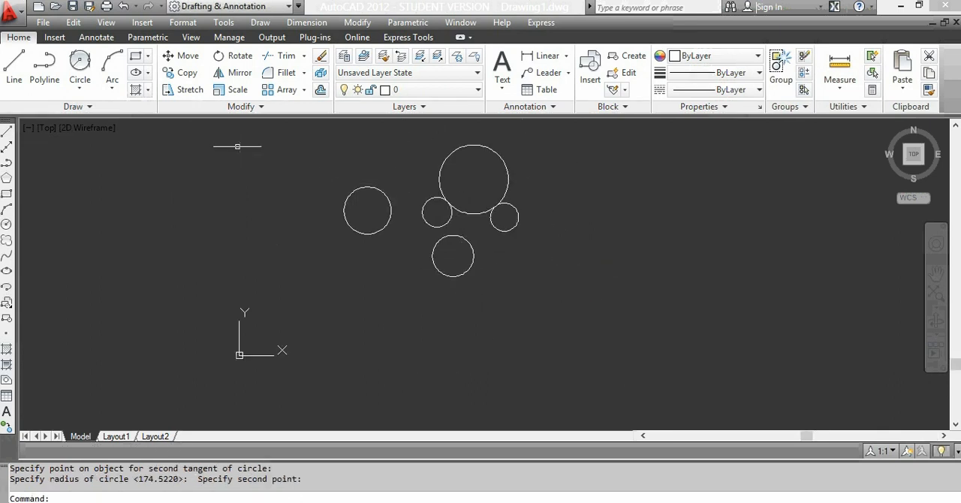
# Step: Draw a Tan, Tan, Tan circle in the gap between the lower circle, the large tangent circle and the small circle beside them
pyautogui.click(79, 90)
pyautogui.click(94, 257)
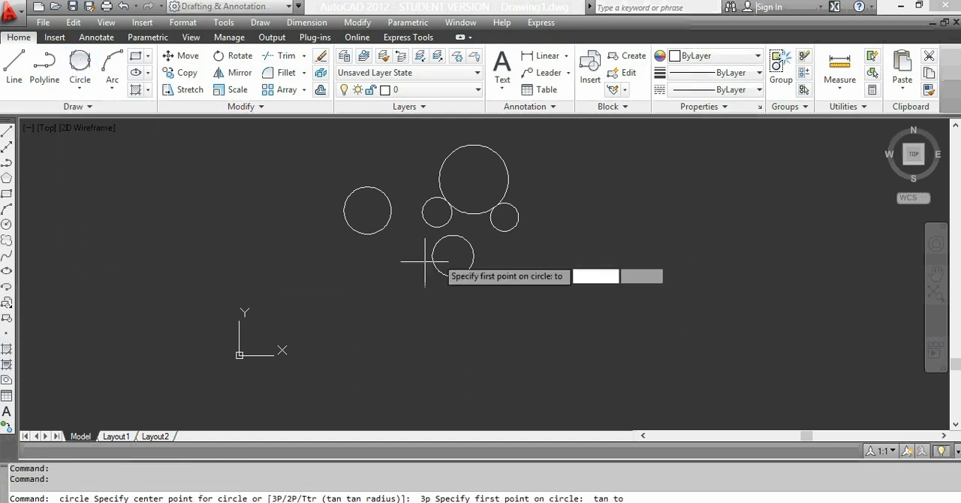
pyautogui.click(442, 236)
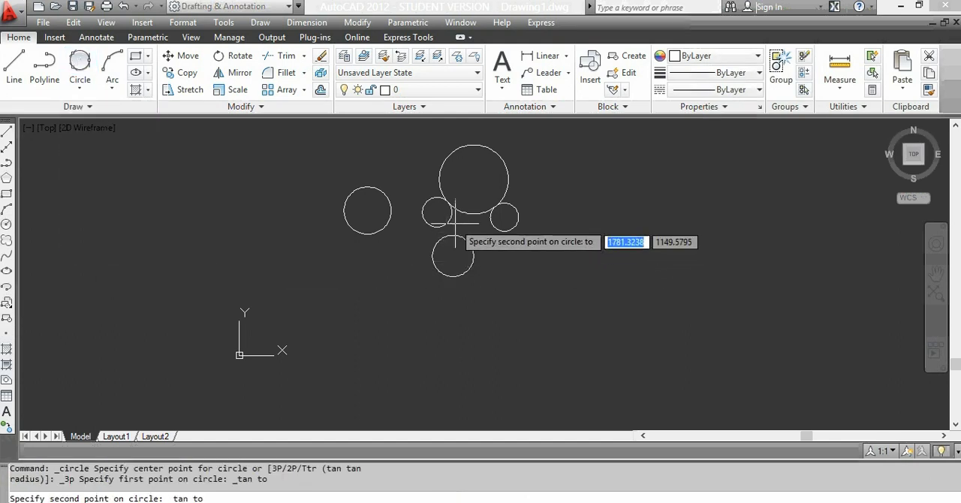
pyautogui.click(456, 212)
pyautogui.click(453, 216)
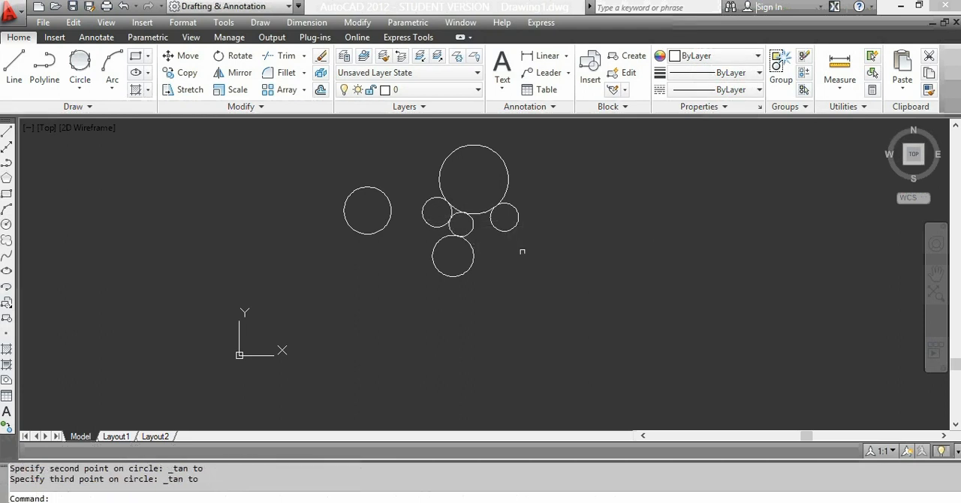
pyautogui.scroll(2, 517, 218)
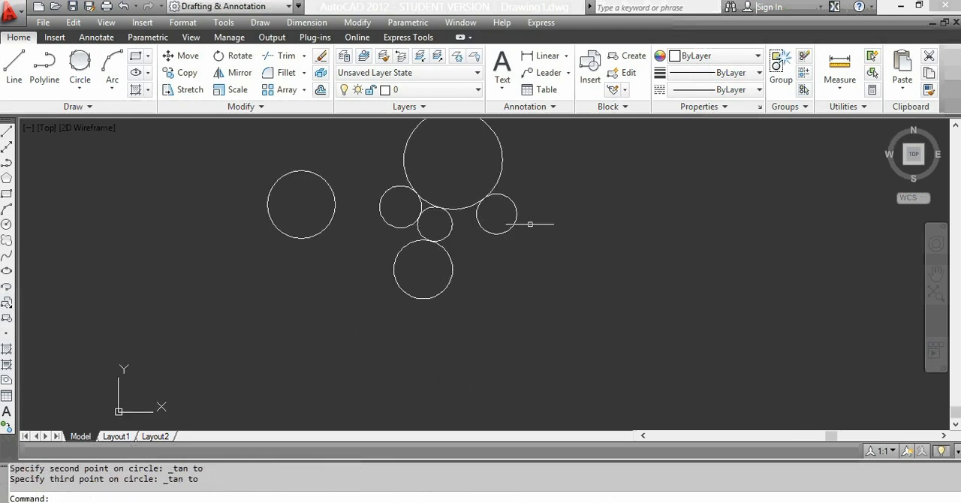
pyautogui.scroll(-3, 525, 222)
pyautogui.scroll(2, 544, 166)
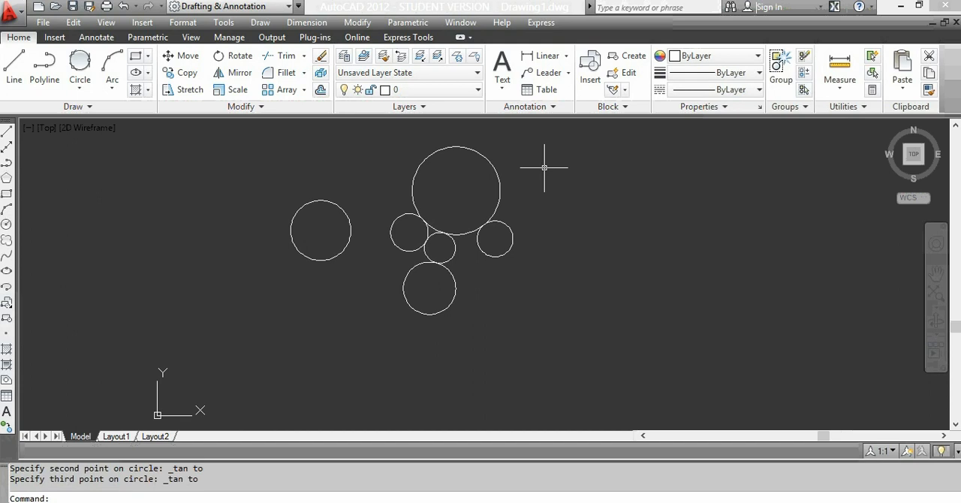
# Step: Erase all the circles together using a crossing selection
pyautogui.click(544, 165)
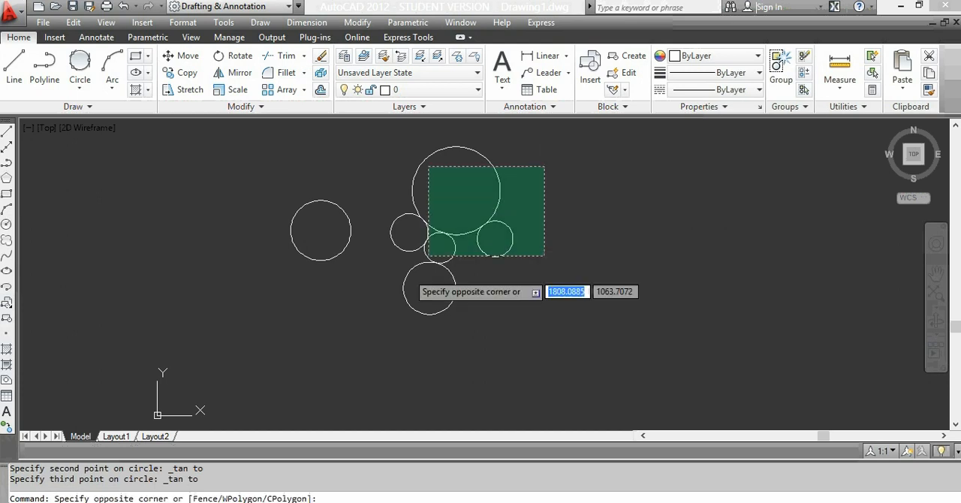
pyautogui.click(279, 332)
pyautogui.press('Delete')
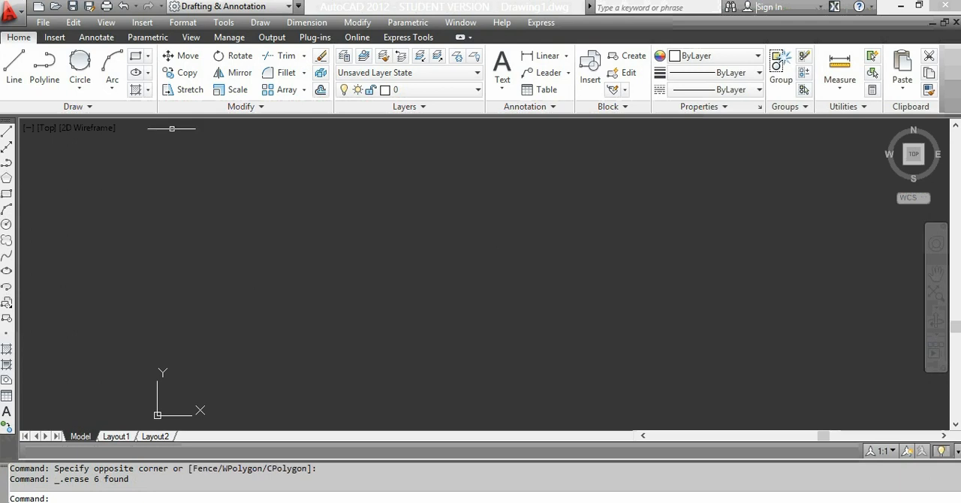
# Step: Draw a 3-Point arc in the empty drawing area, starting low, passing over a high middle point and ending to the right
pyautogui.click(117, 90)
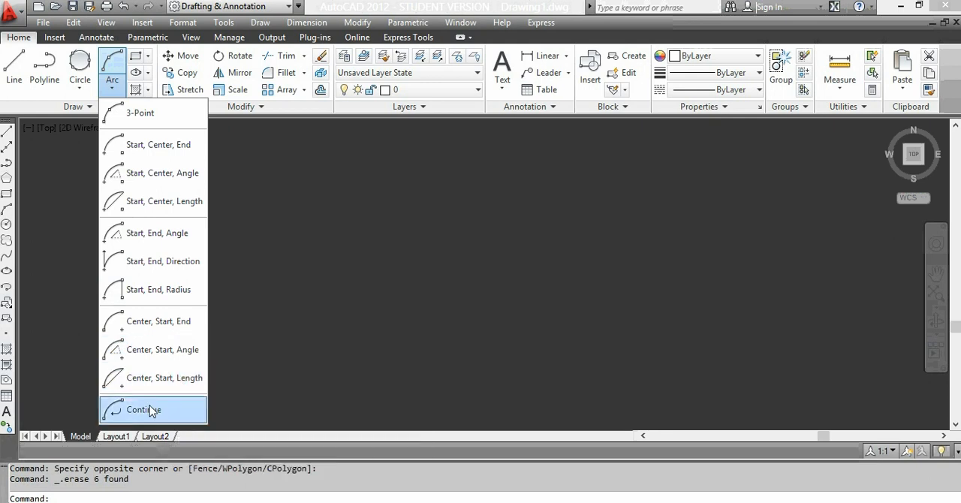
pyautogui.click(132, 113)
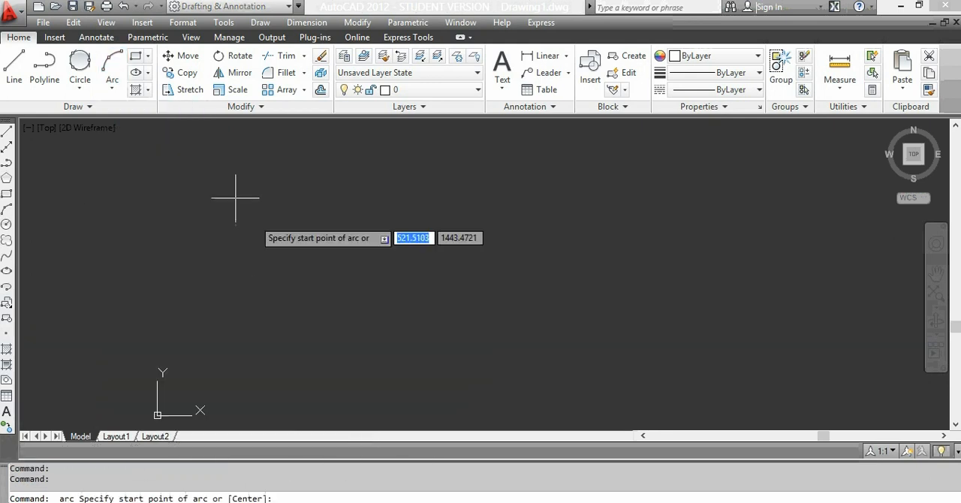
pyautogui.click(244, 286)
pyautogui.click(277, 220)
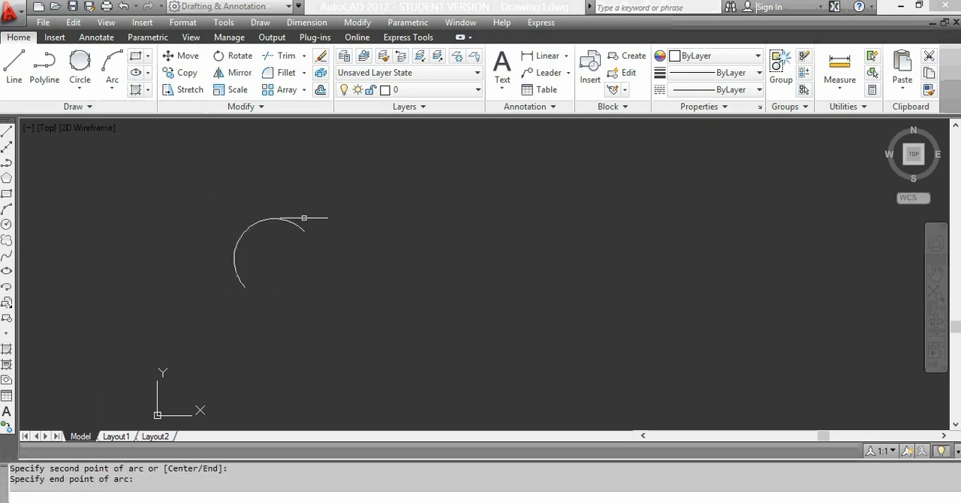
pyautogui.click(304, 227)
# Step: Erase the arc using a crossing selection
pyautogui.click(354, 200)
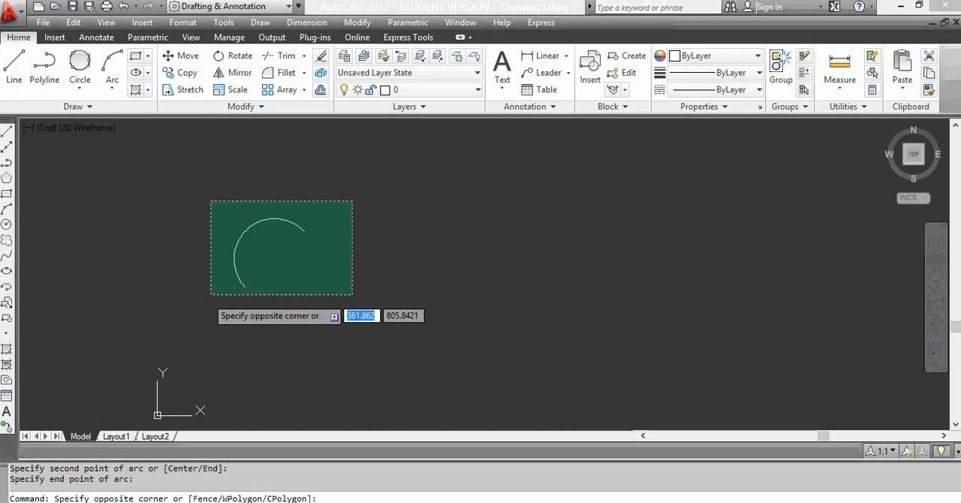
pyautogui.click(210, 295)
pyautogui.press('Delete')
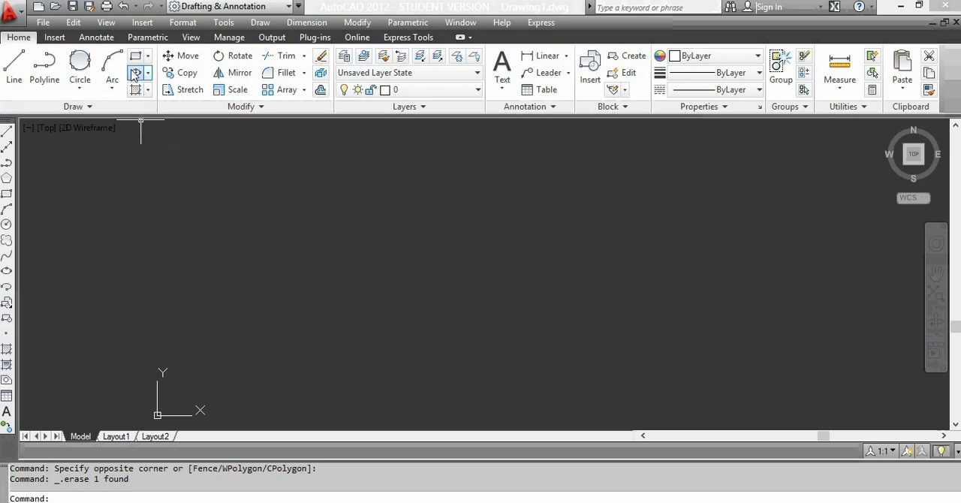
# Step: Draw a rectangle with Line, going 100 right, 25 down and 100 left, and finish it with the Close option
pyautogui.click(18, 63)
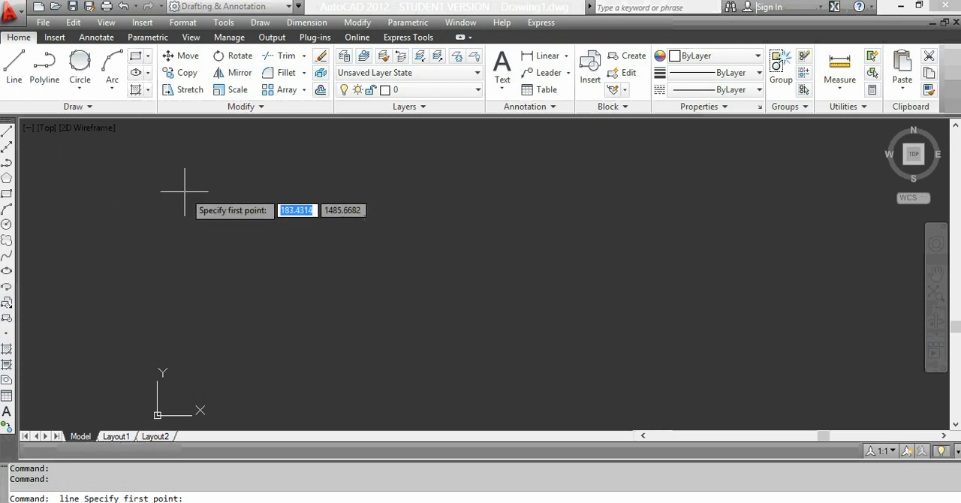
pyautogui.click(166, 193)
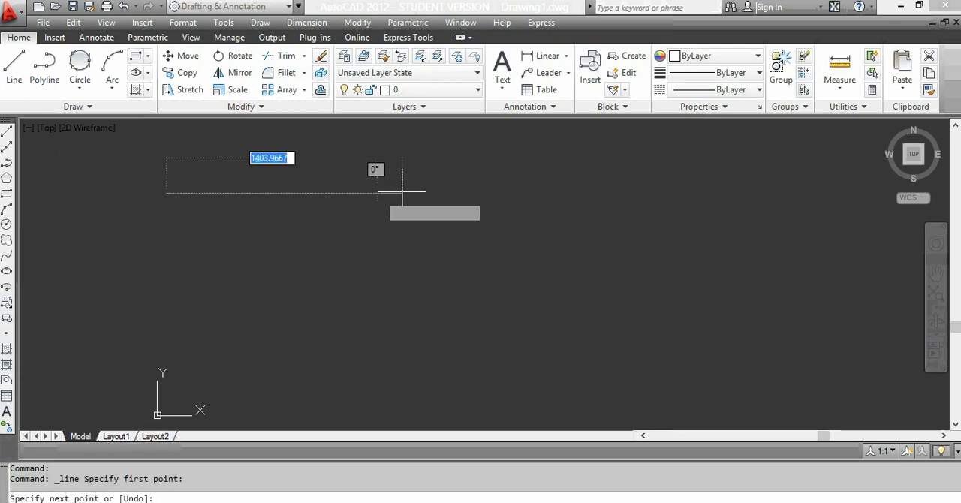
pyautogui.write('100')
pyautogui.press('Return')
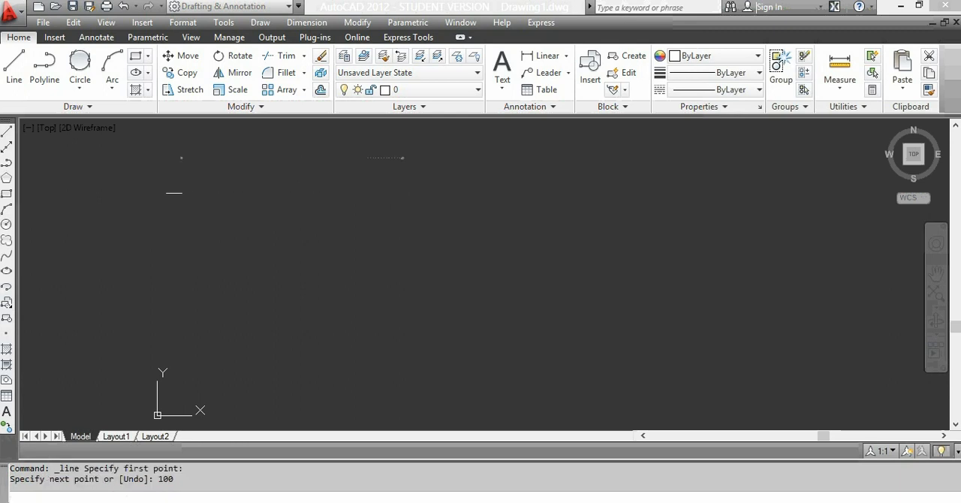
pyautogui.scroll(5, 110, 194)
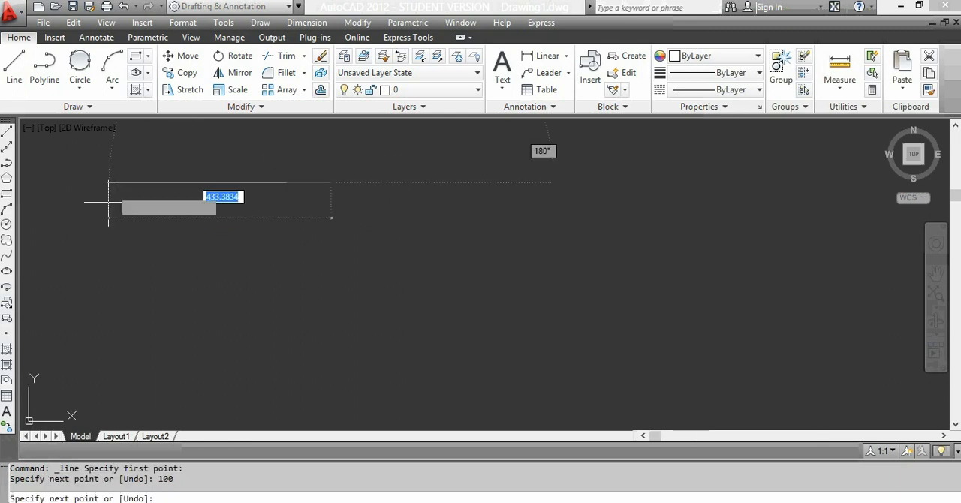
pyautogui.write('25')
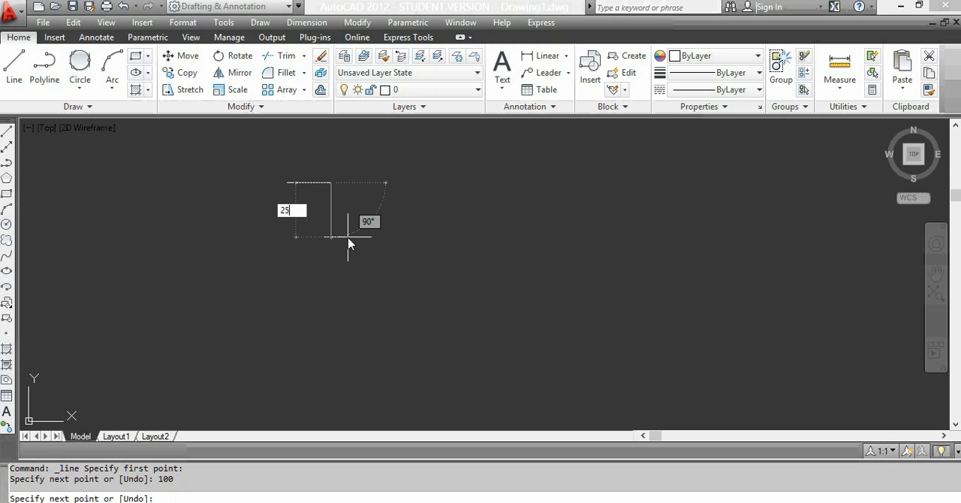
pyautogui.press('Return')
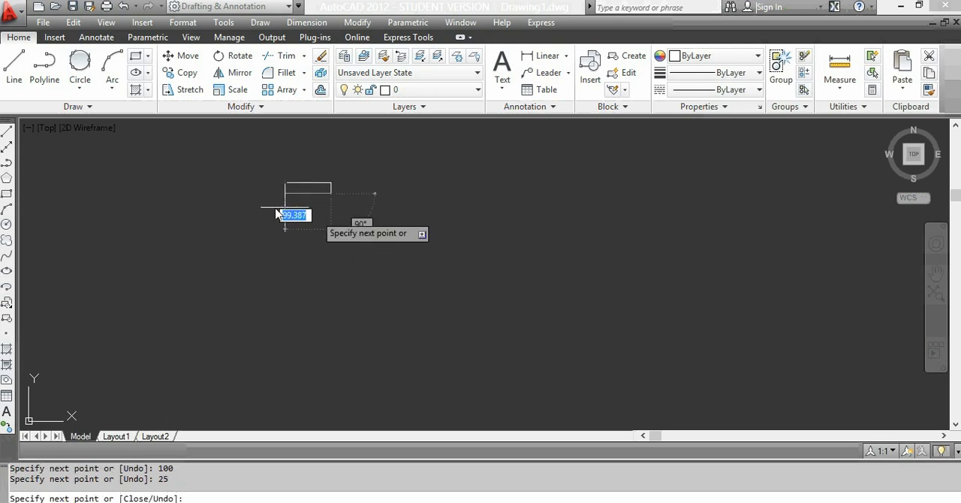
pyautogui.write('100')
pyautogui.press('Return')
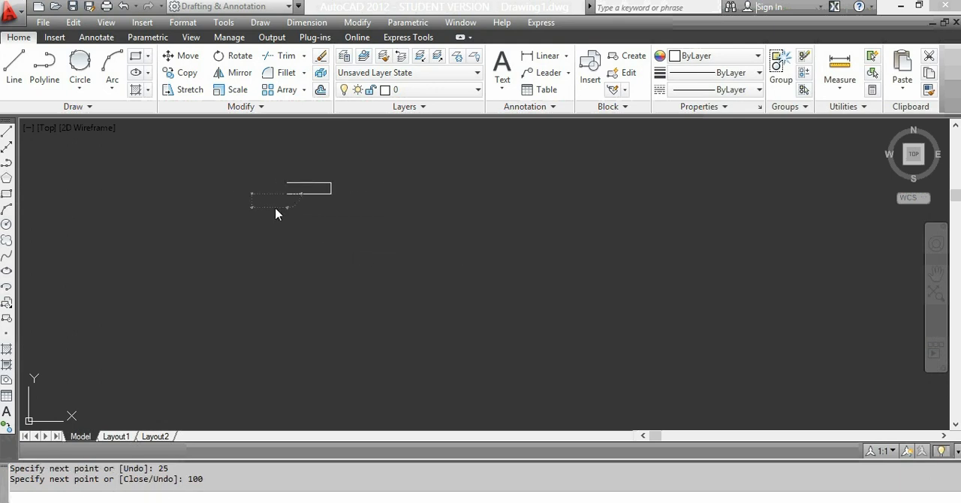
pyautogui.write('c')
pyautogui.press('Return')
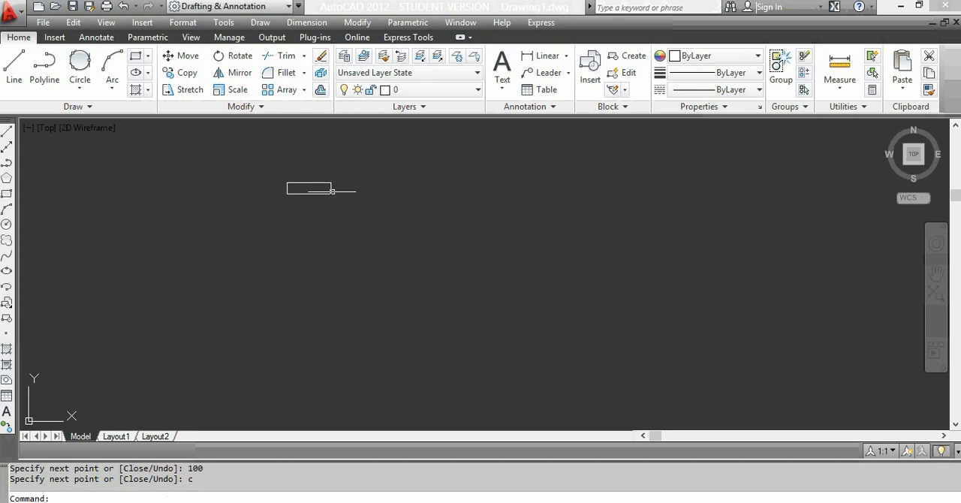
# Step: Copy the rectangle 190 units horizontally to the right, using its upper-left corner as the base point
pyautogui.write('co')
pyautogui.press('Return')
pyautogui.click(371, 162)
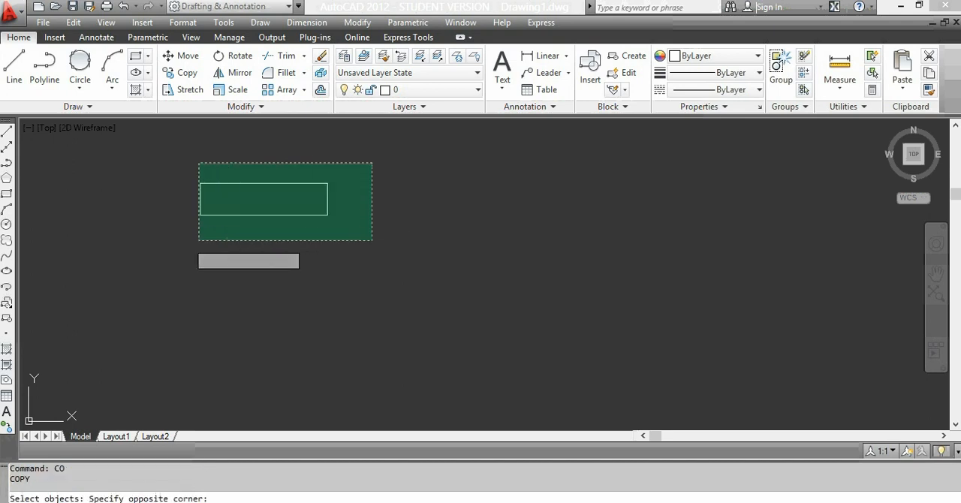
pyautogui.click(198, 241)
pyautogui.press('Return')
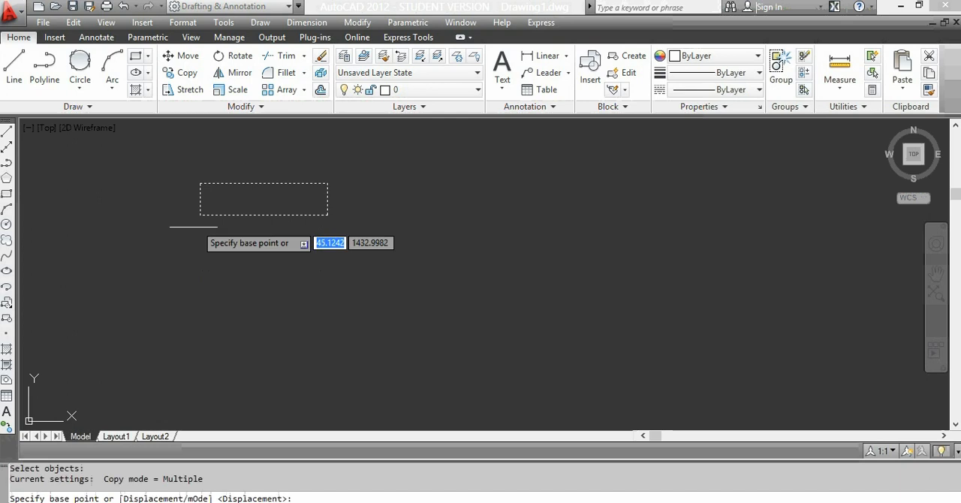
pyautogui.click(199, 182)
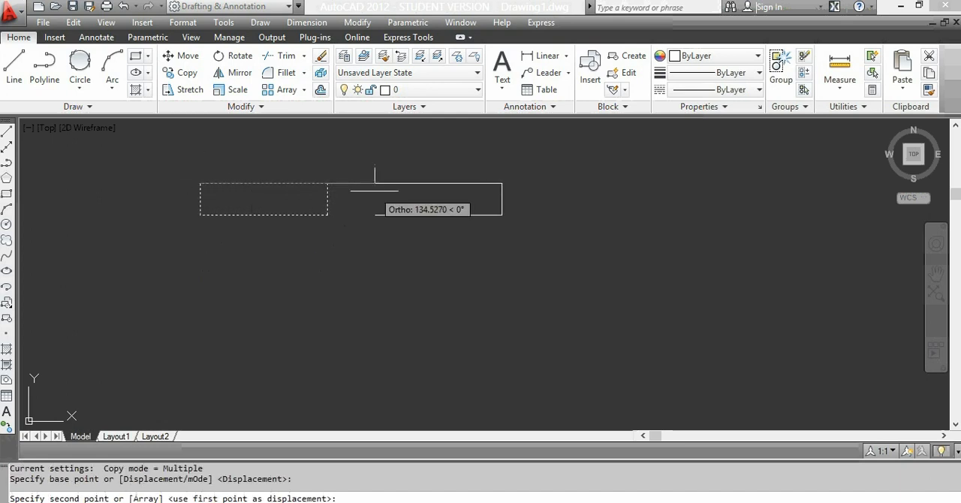
pyautogui.write('190')
pyautogui.press('Return')
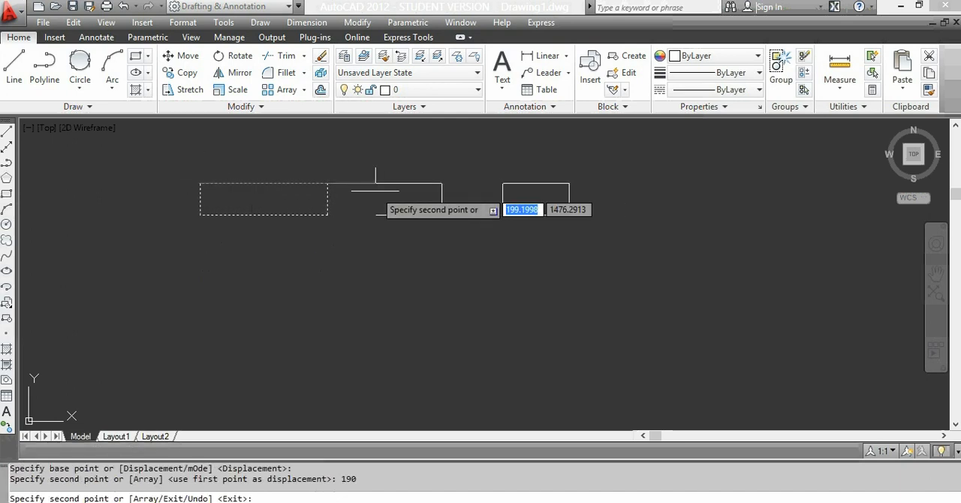
# Step: Draw a door leaf with Line from the left rectangle's upper-right corner, going 90 up, 5 right and 90 down, and finish with Close
pyautogui.press('Escape')
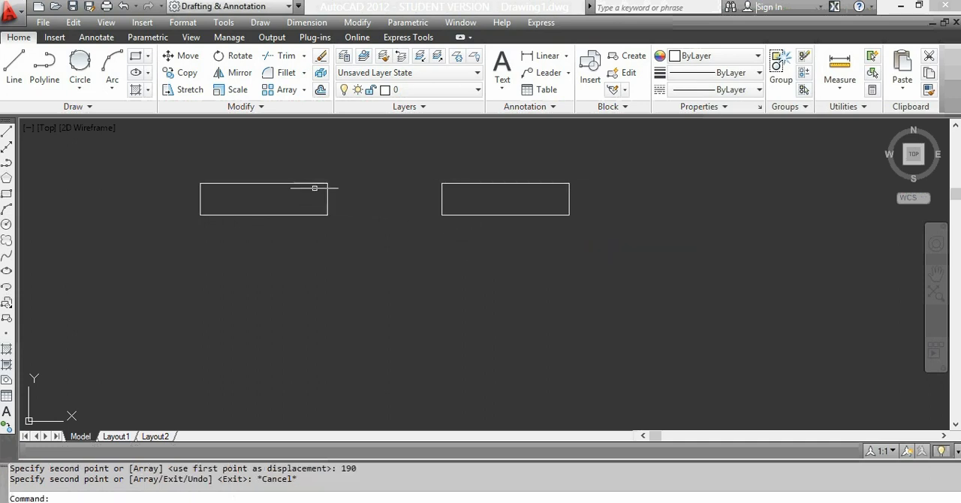
pyautogui.scroll(-3, 365, 186)
pyautogui.scroll(2, 365, 186)
pyautogui.scroll(2, 355, 159)
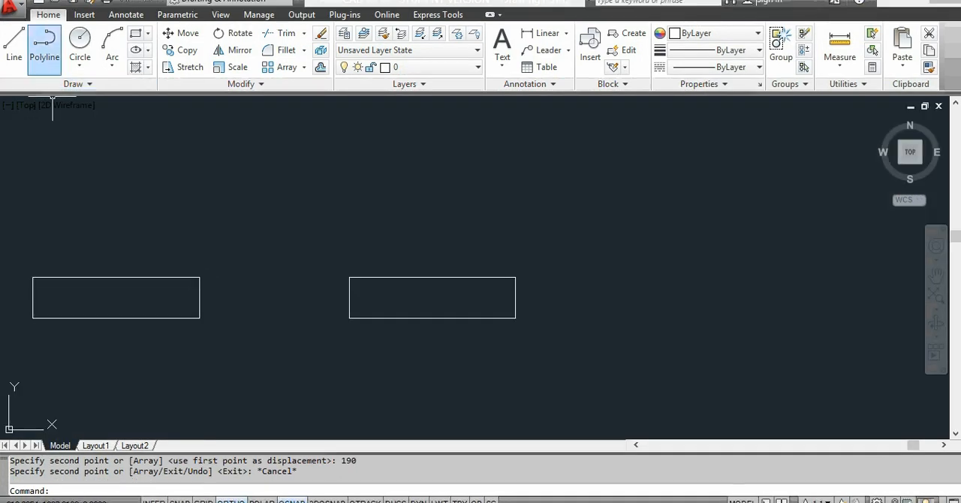
pyautogui.click(13, 47)
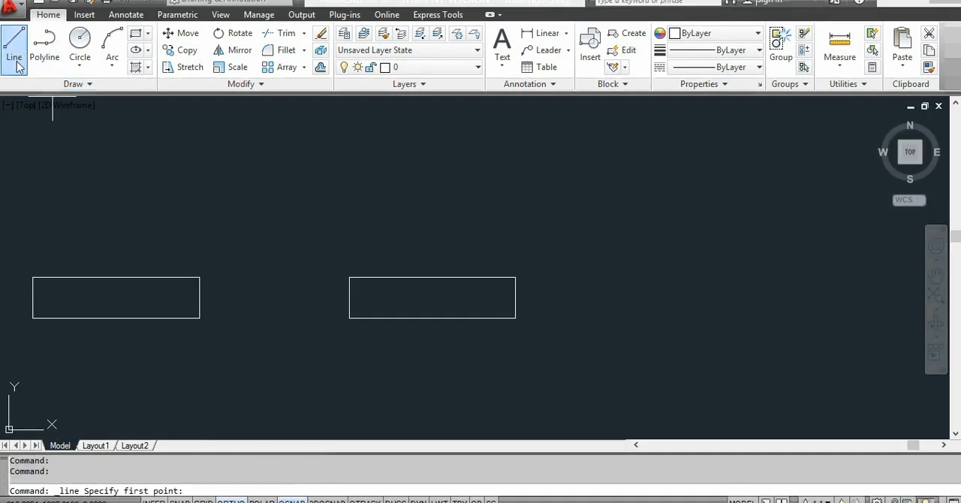
pyautogui.click(200, 277)
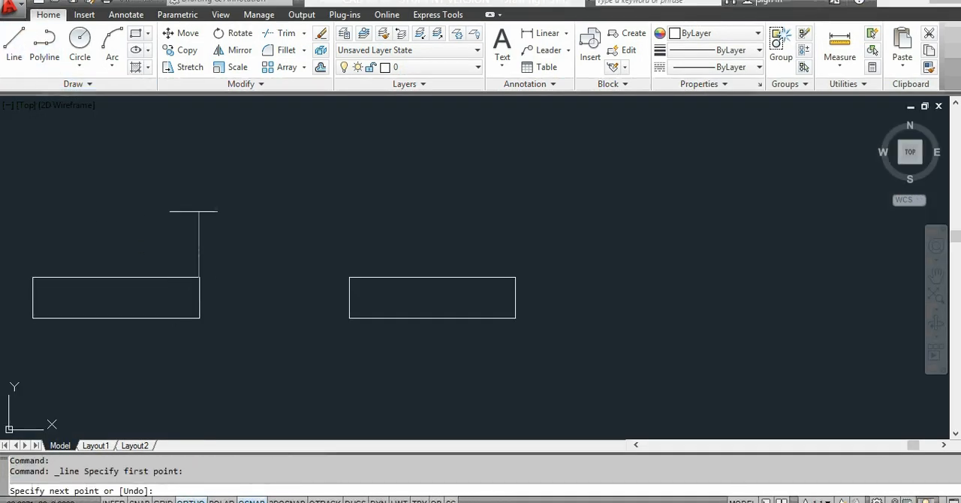
pyautogui.write('90')
pyautogui.press('Return')
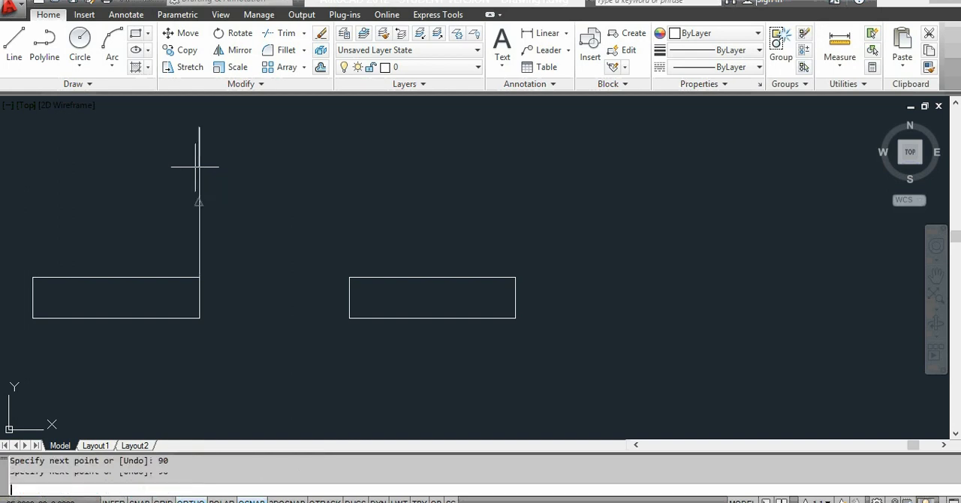
pyautogui.write('5')
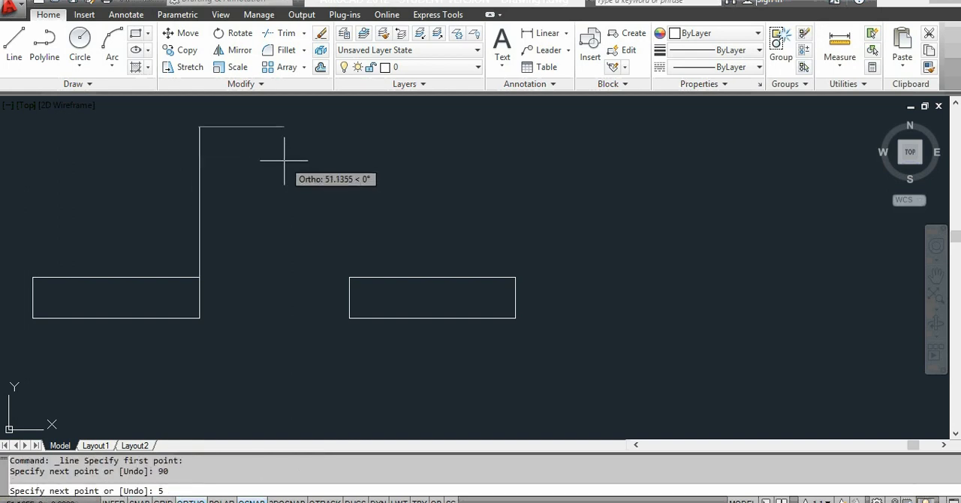
pyautogui.press('Return')
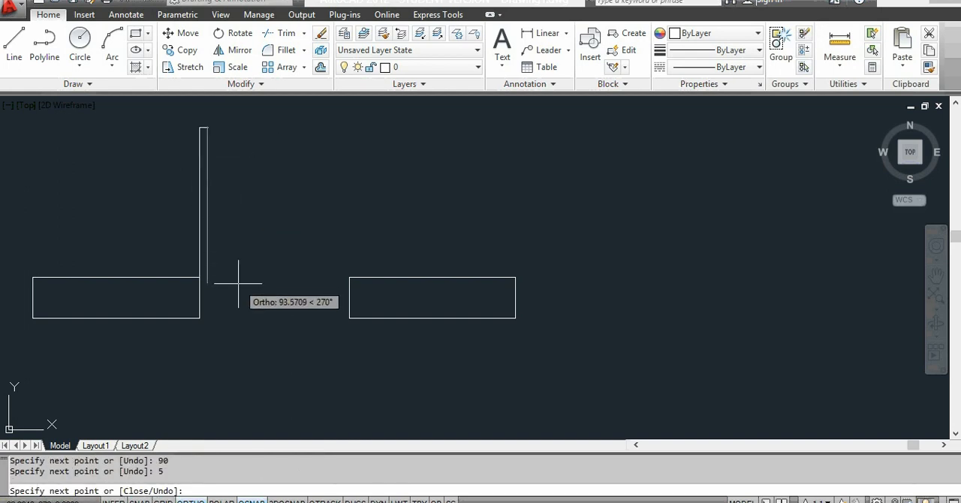
pyautogui.press('Return')
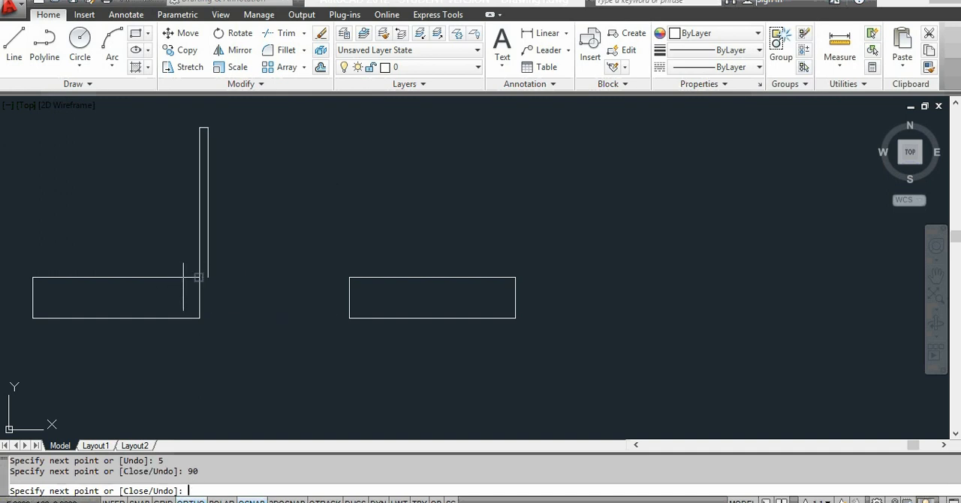
pyautogui.write('c')
pyautogui.press('Return')
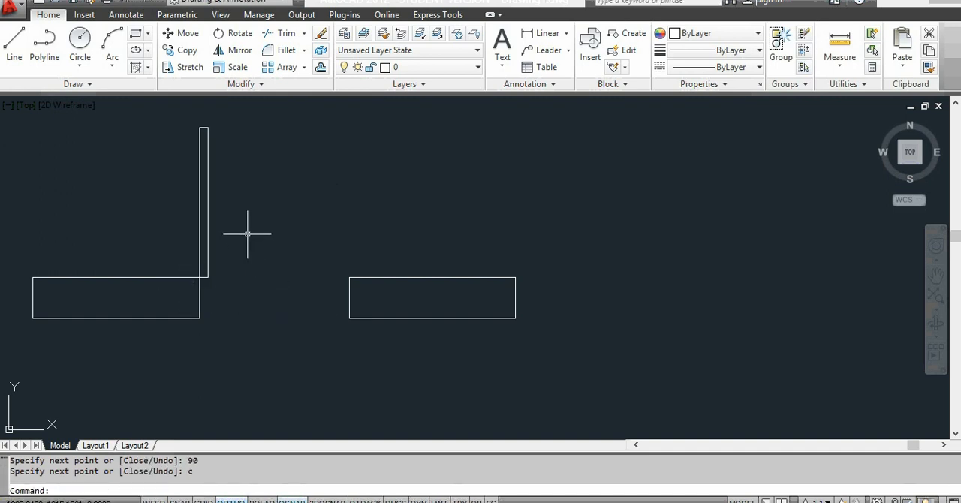
# Step: Draw a Center, Start, End arc centred on the leaf's lower-left corner, from the right rectangle's upper-left corner to the leaf's upper-left corner
pyautogui.click(112, 70)
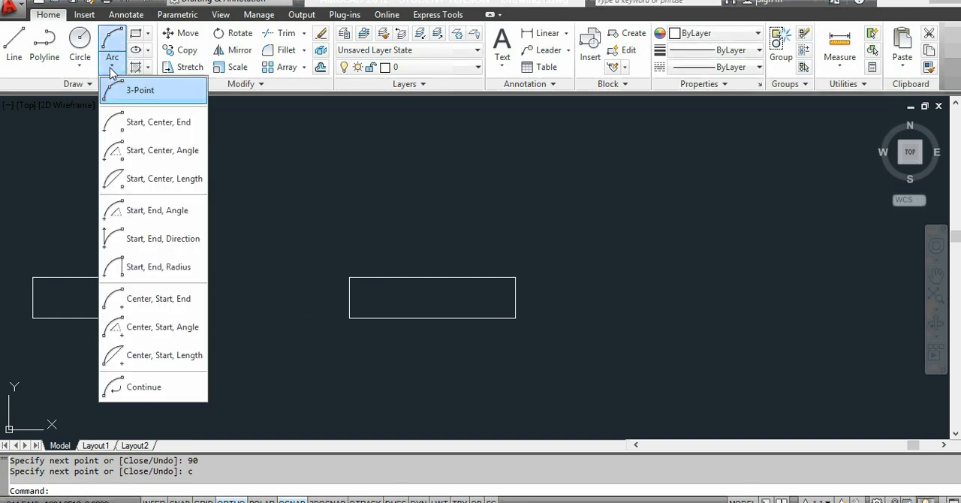
pyautogui.click(161, 299)
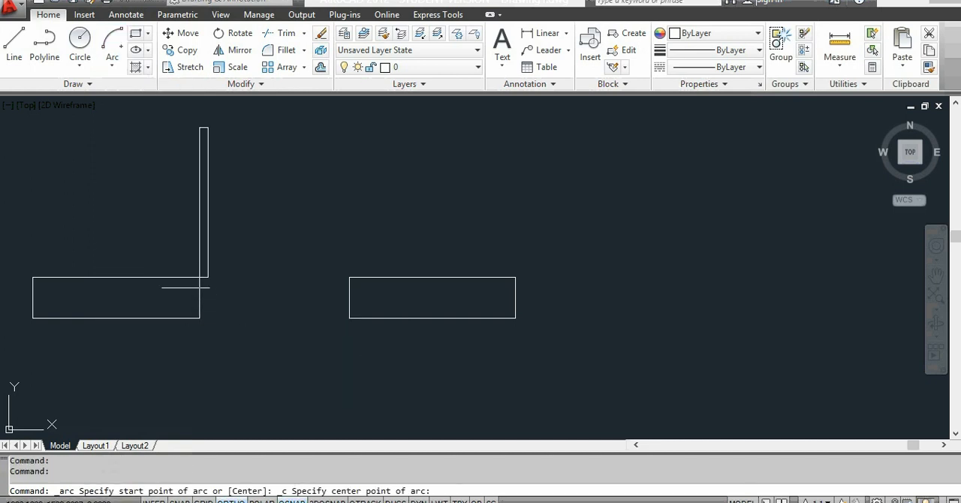
pyautogui.scroll(1, 200, 287)
pyautogui.scroll(-2, 172, 259)
pyautogui.scroll(-1, 201, 287)
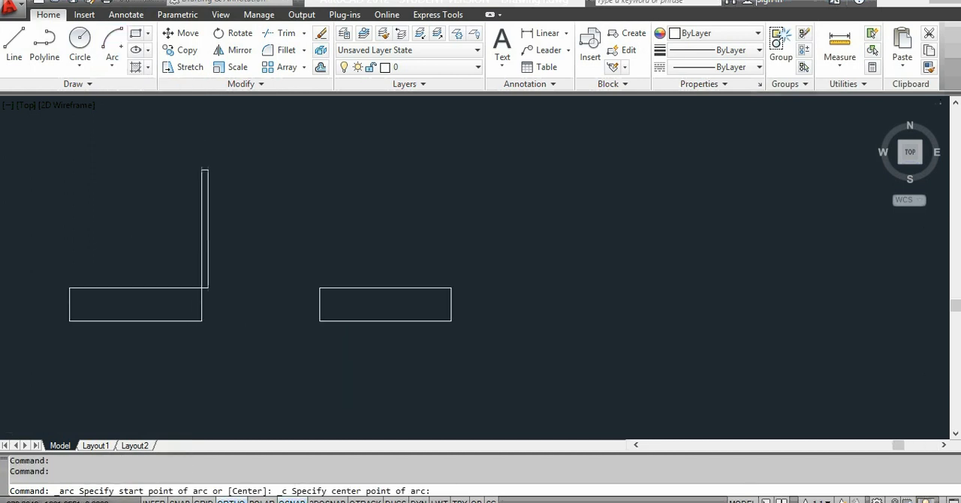
pyautogui.scroll(1, 150, 230)
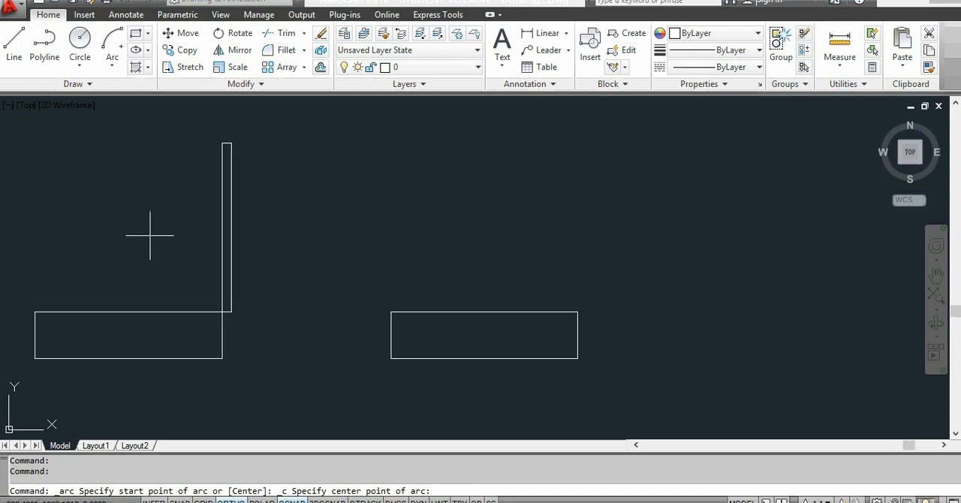
pyautogui.click(222, 311)
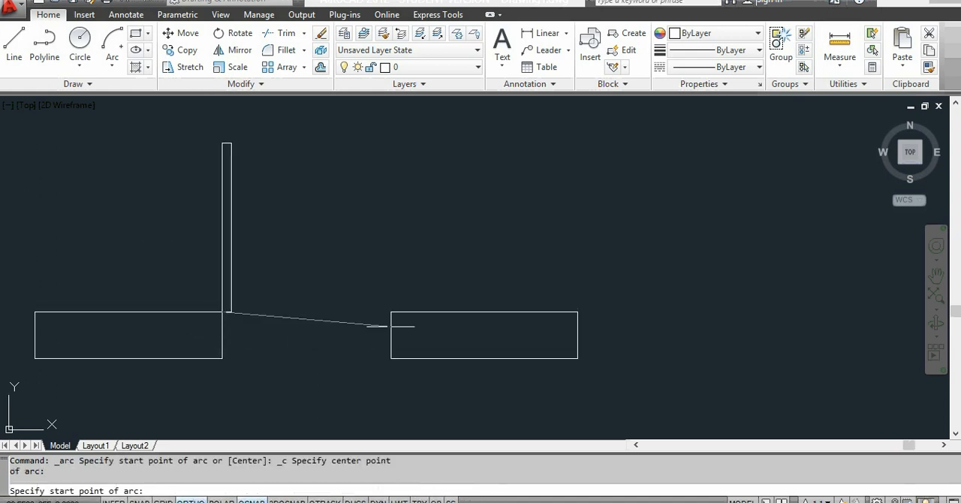
pyautogui.click(390, 311)
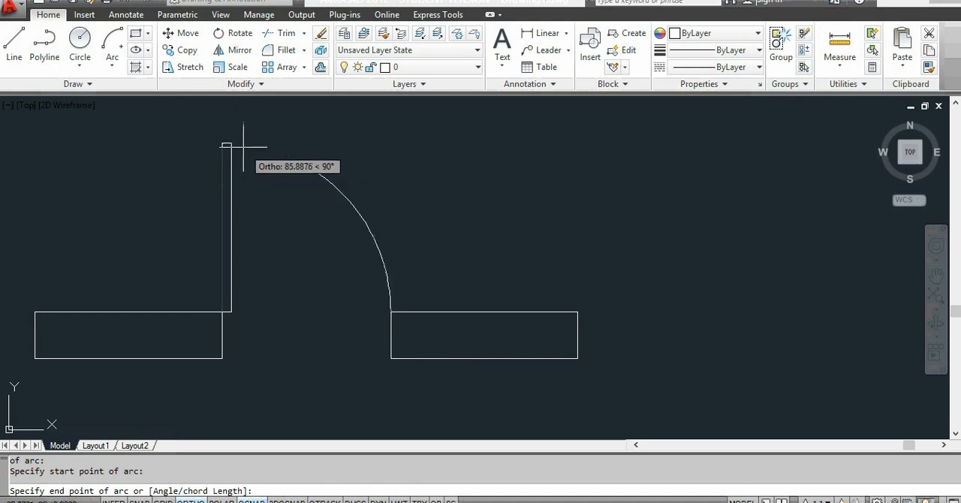
pyautogui.click(221, 142)
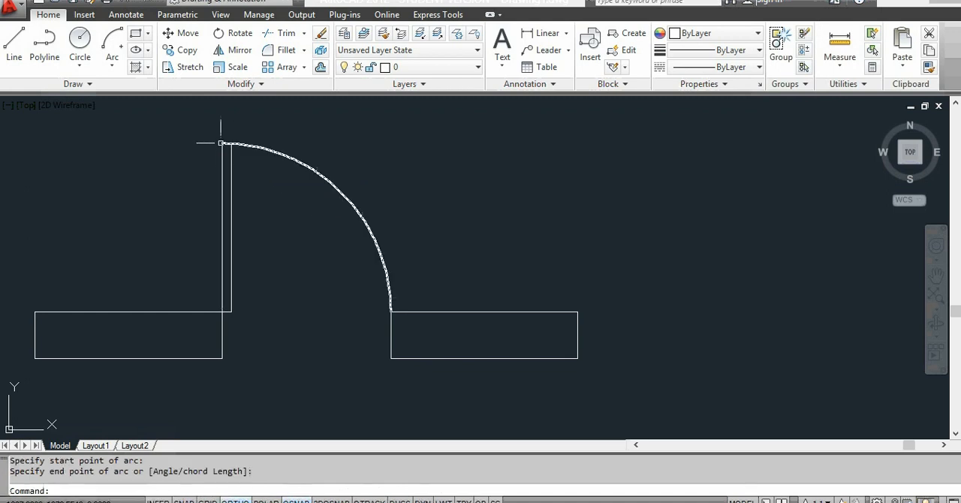
pyautogui.scroll(-2, 264, 262)
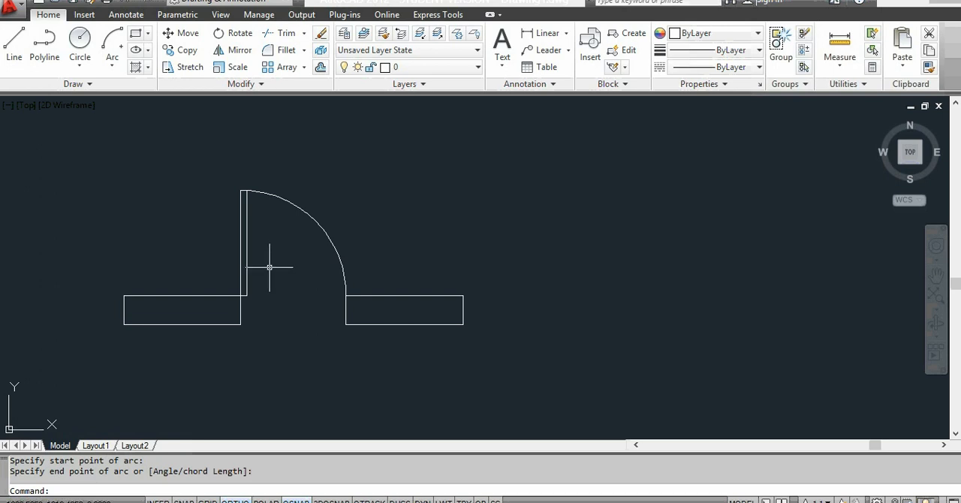
pyautogui.scroll(-2, 270, 268)
pyautogui.scroll(2, 265, 280)
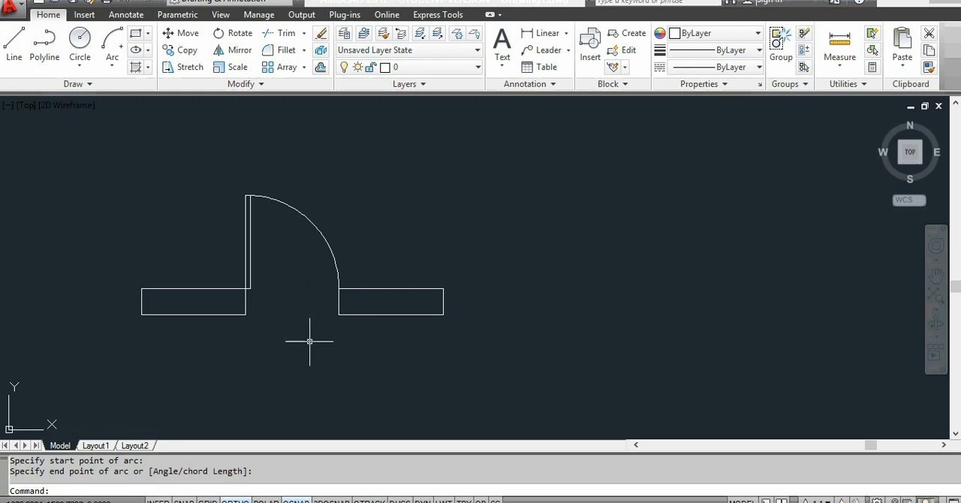
pyautogui.scroll(-5, 310, 337)
pyautogui.scroll(4, 304, 367)
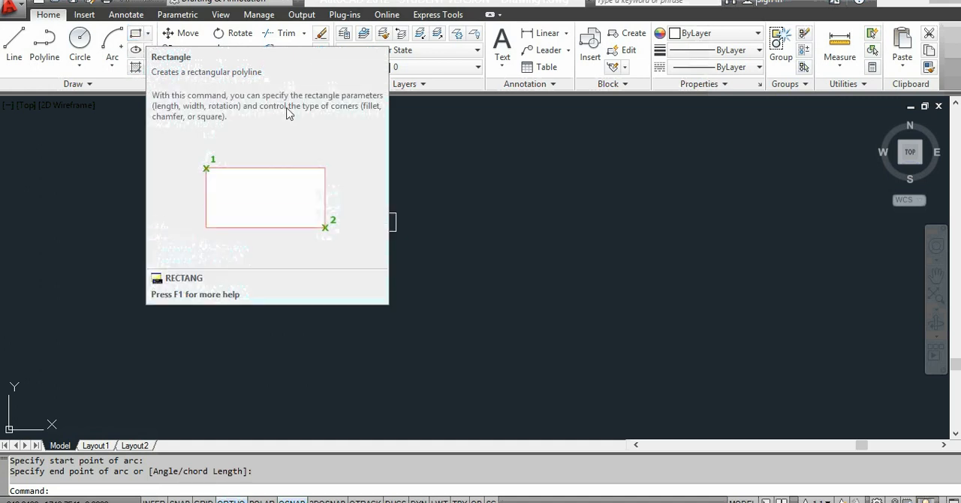
# Step: Erase the door drawing with a crossing selection, leaving out the right rectangle's right edge
pyautogui.press('Return')
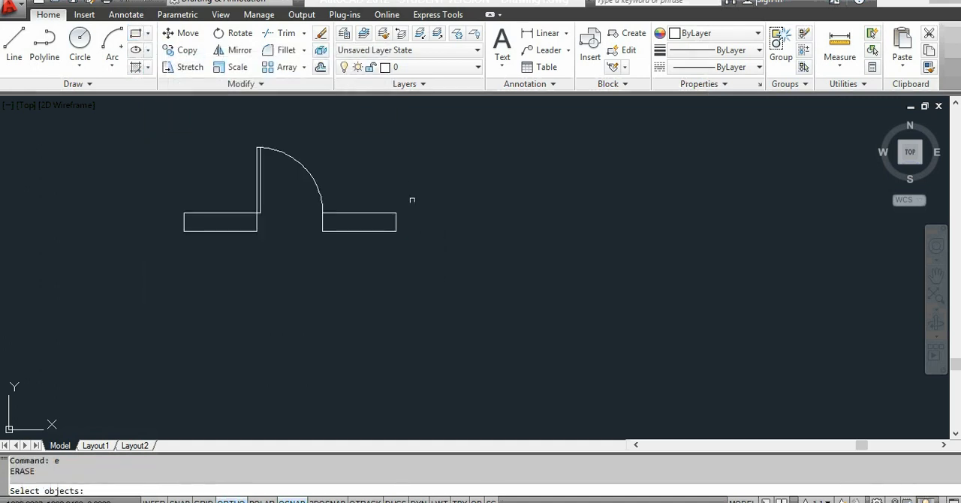
pyautogui.click(395, 137)
pyautogui.click(114, 299)
pyautogui.press('Return')
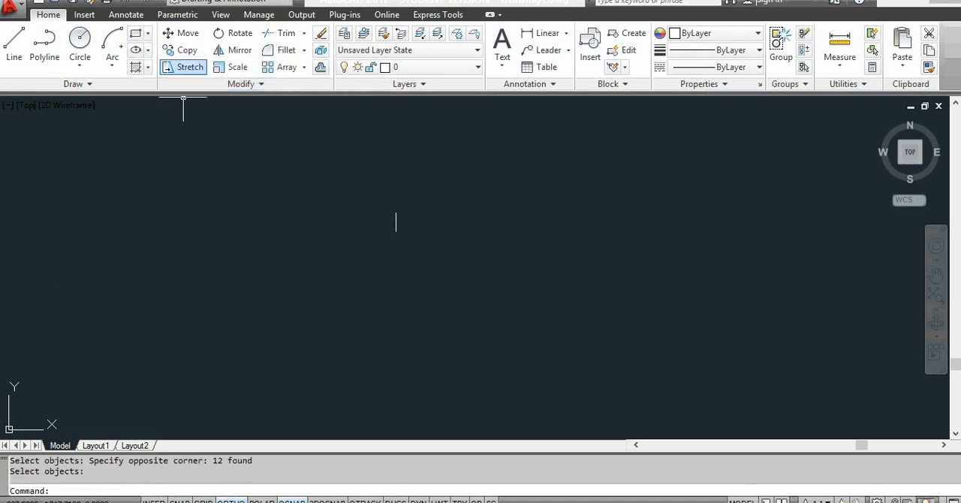
# Step: Draw a rectangle with the Rectangle command by picking two opposite corners in the left half of the drawing area
pyautogui.click(149, 37)
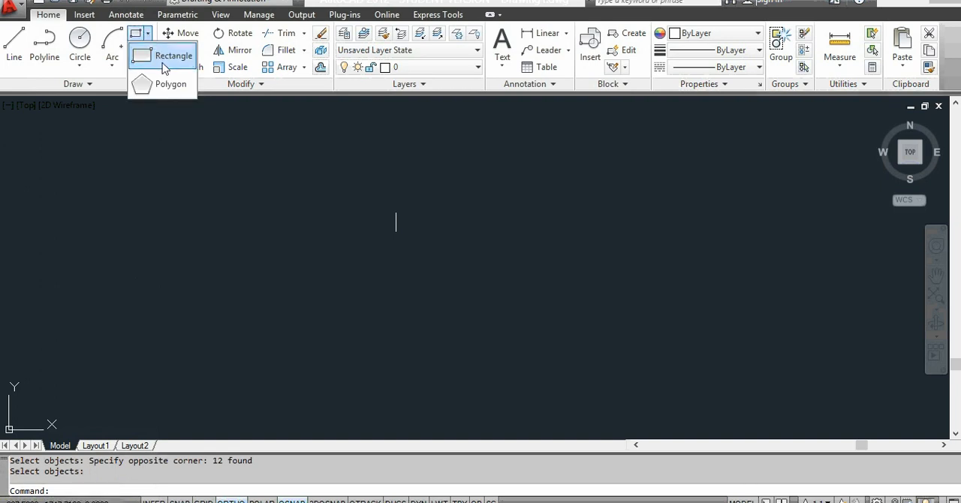
pyautogui.click(164, 63)
pyautogui.click(186, 177)
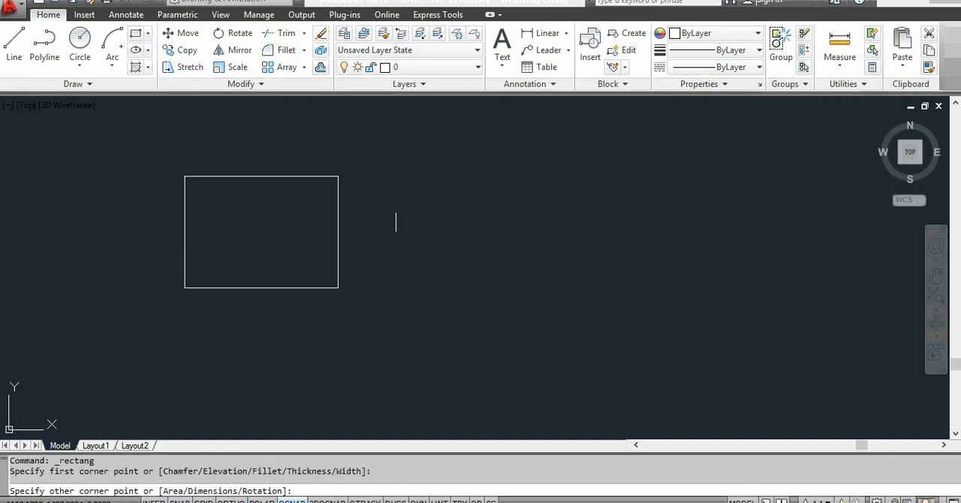
pyautogui.click(352, 303)
# Step: Delete the leftover short vertical line beside the new rectangle using a crossing selection
pyautogui.click(438, 210)
pyautogui.click(385, 264)
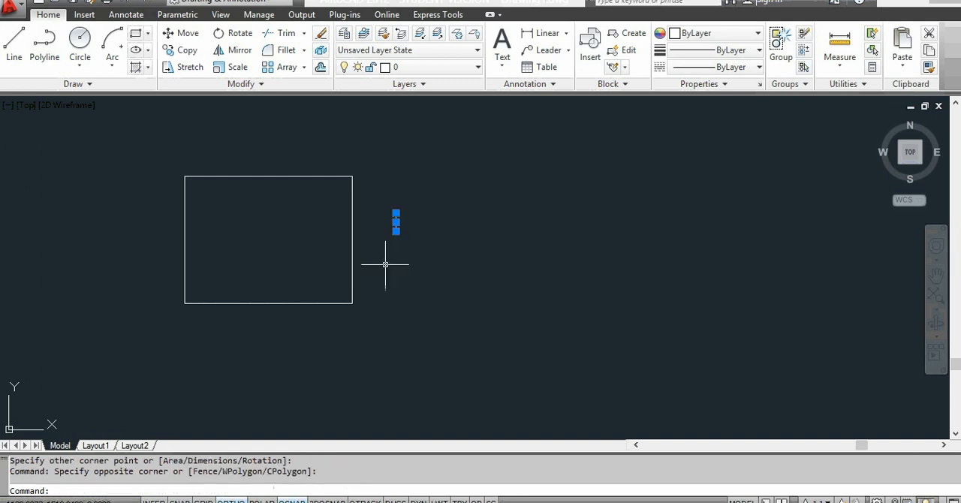
pyautogui.press('Delete')
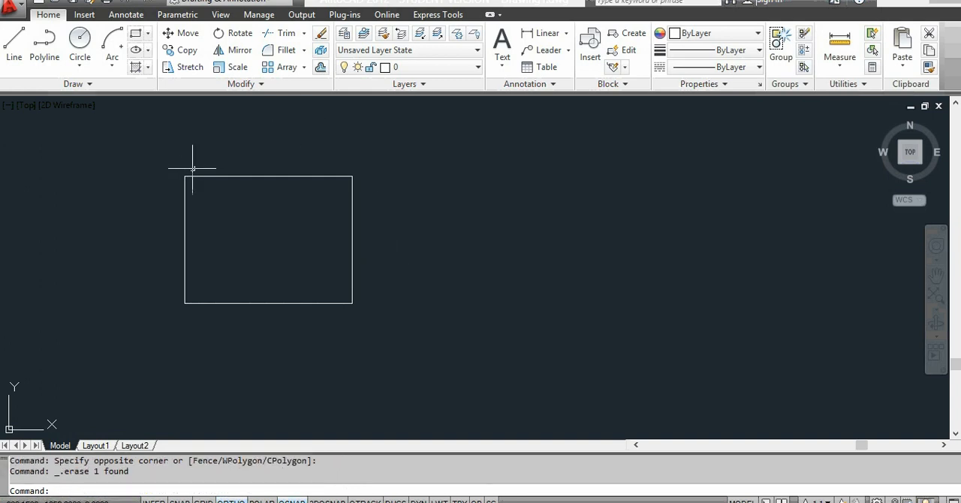
# Step: Draw a second, wider rectangle to the right of the first by picking two opposite corners
pyautogui.click(136, 33)
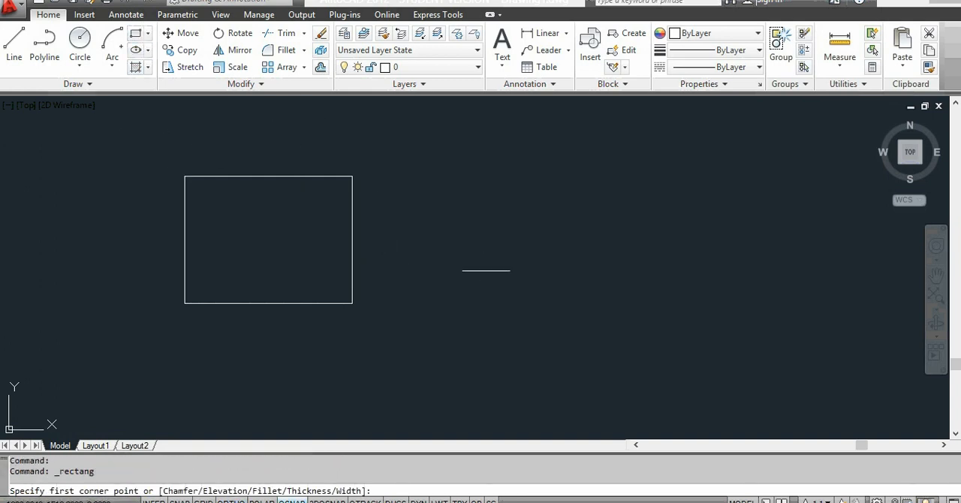
pyautogui.click(425, 177)
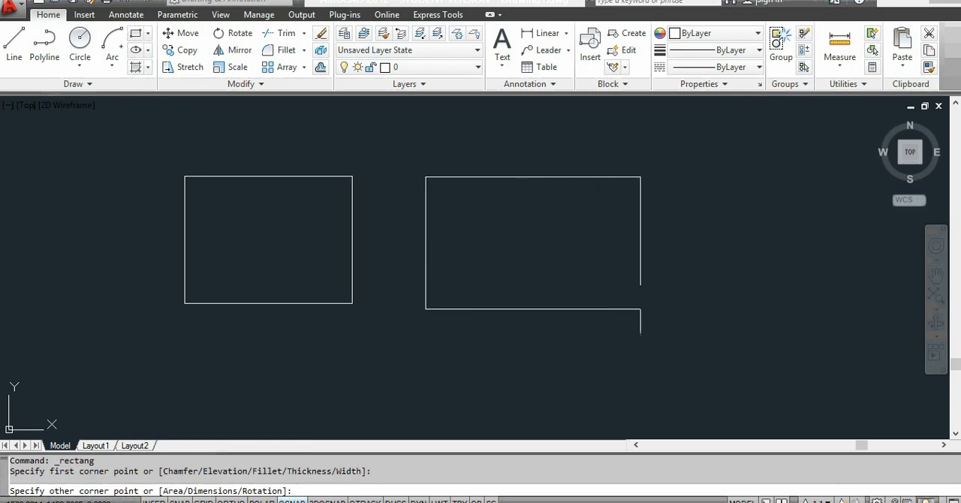
pyautogui.click(640, 309)
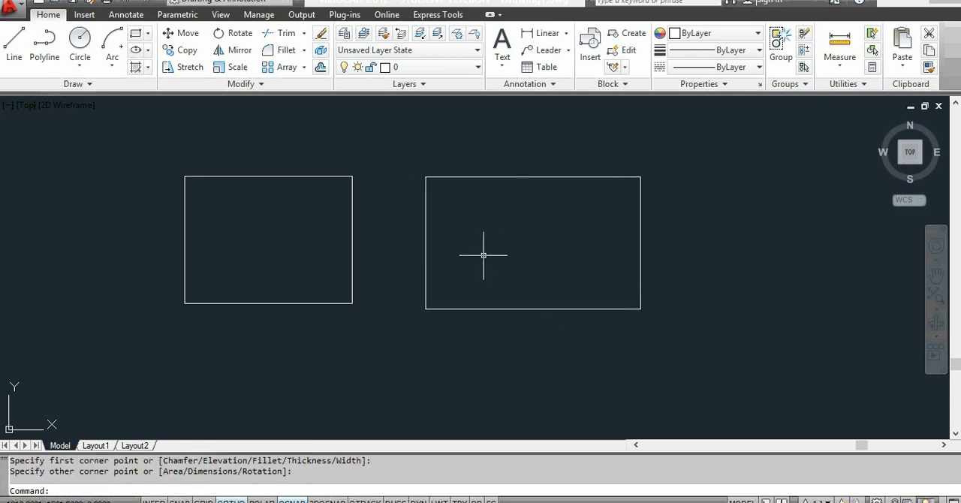
# Step: Restart the Rectangle command and set both chamfer distances to 10
pyautogui.press('Return')
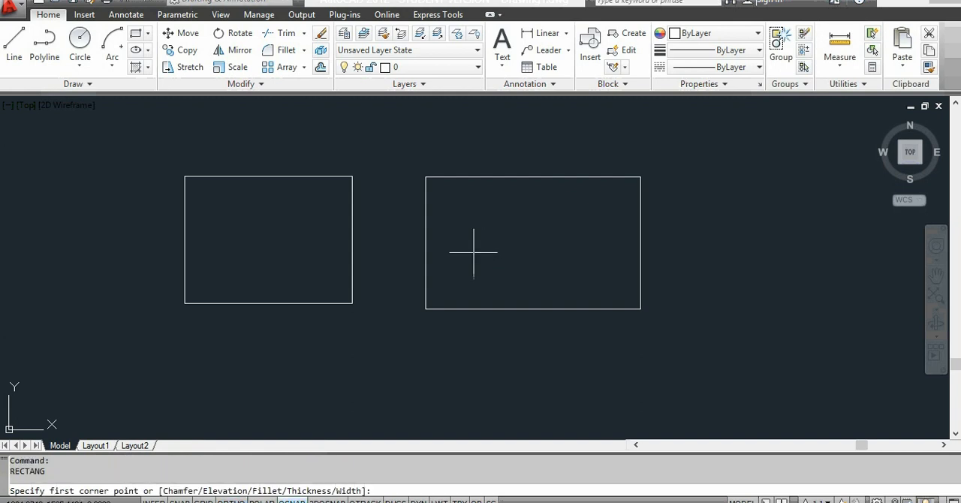
pyautogui.scroll(-2, 435, 350)
pyautogui.scroll(2, 399, 388)
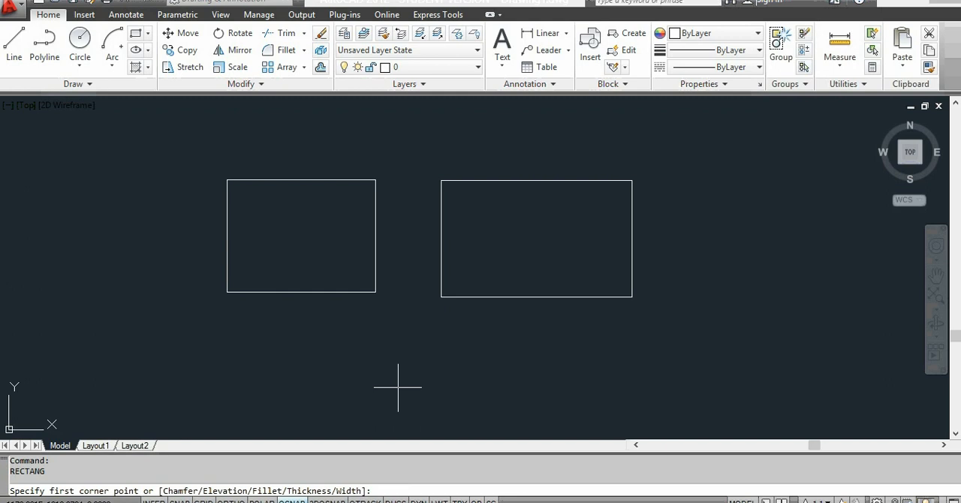
pyautogui.write('c')
pyautogui.press('Return')
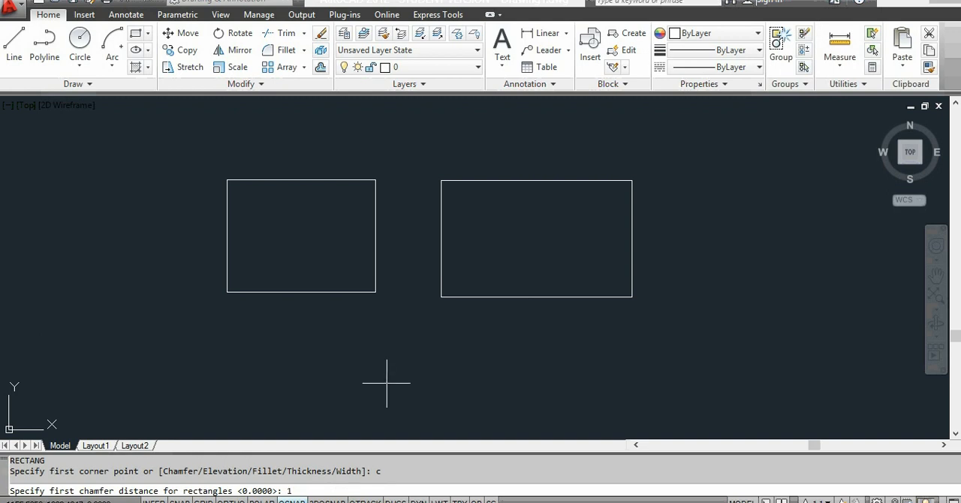
pyautogui.press('Return')
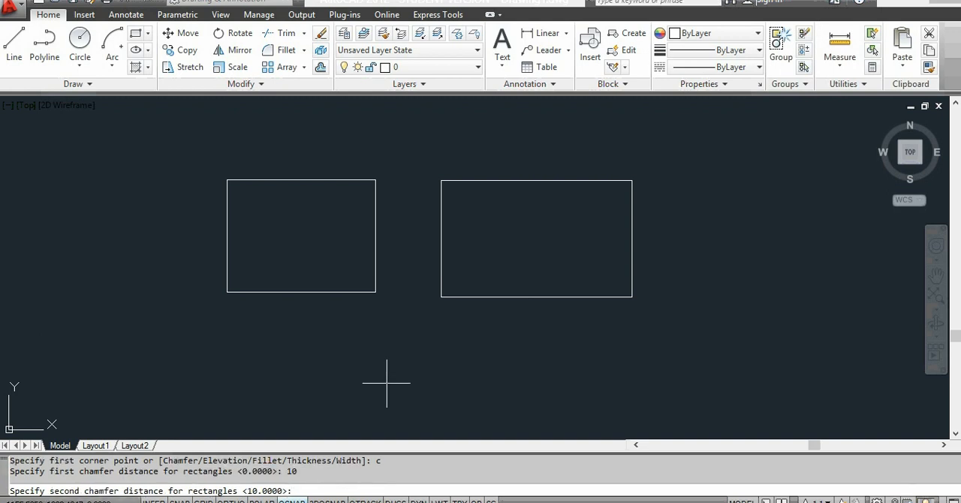
pyautogui.press('Return')
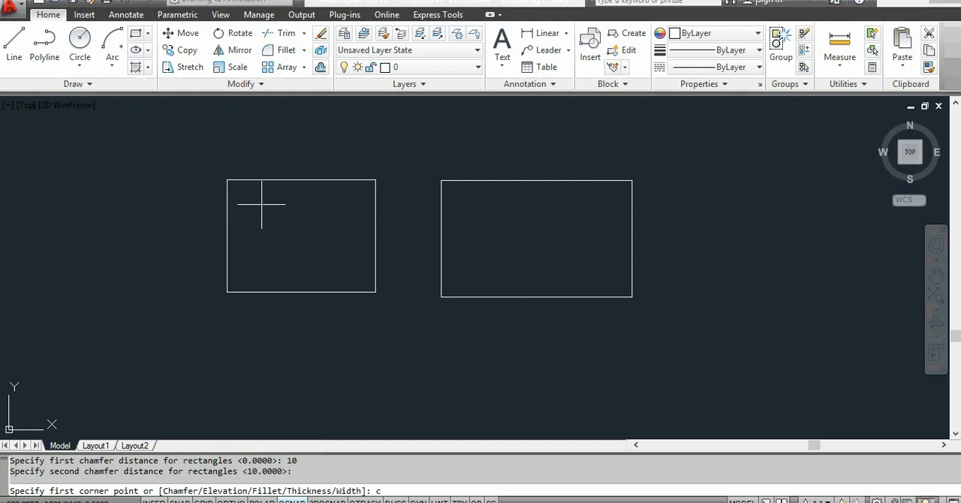
pyautogui.press('Return')
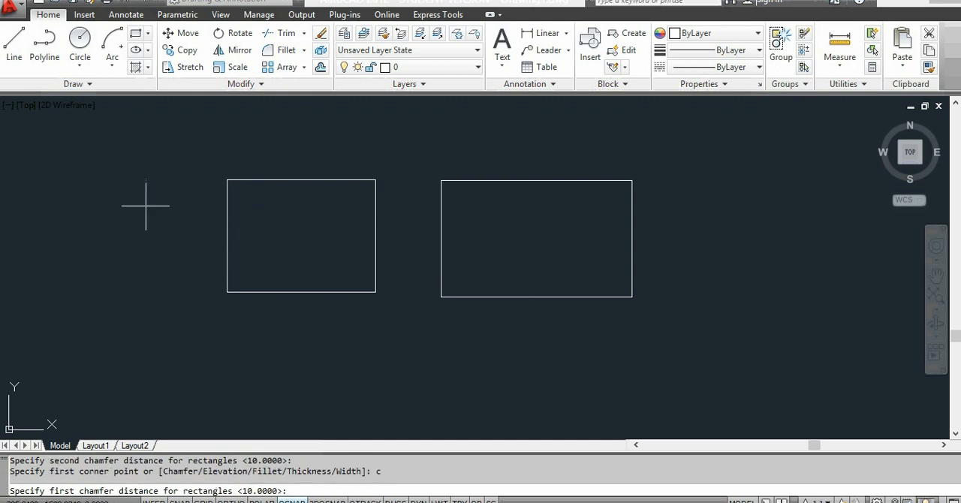
pyautogui.press('Escape')
pyautogui.press('F8')
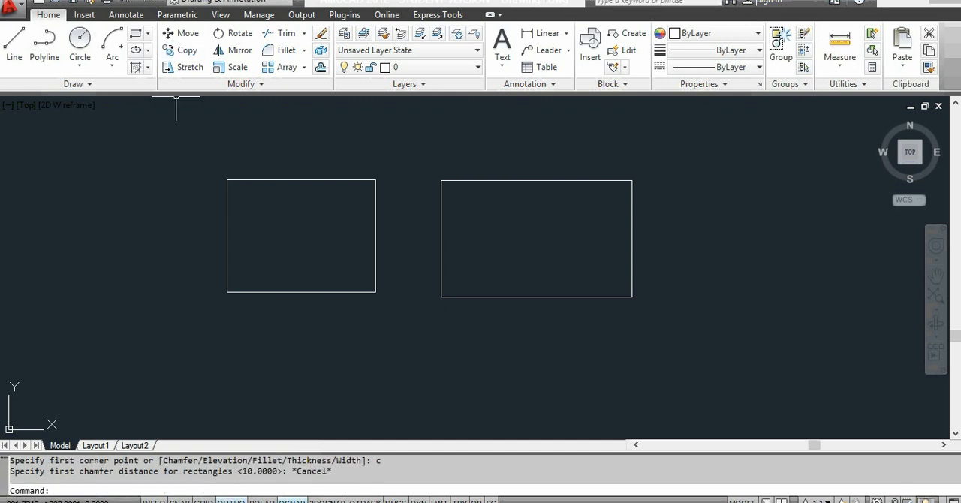
pyautogui.click(135, 33)
pyautogui.write('c')
pyautogui.press('Return')
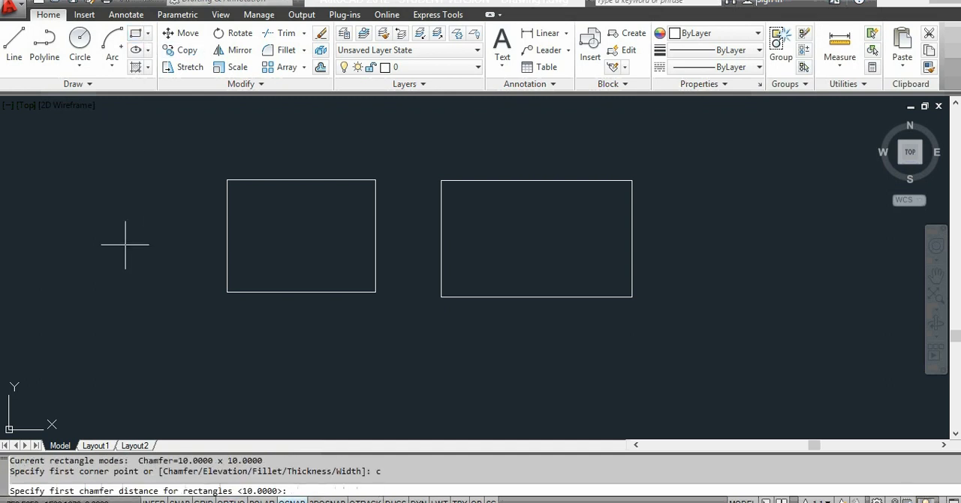
pyautogui.click(56, 165)
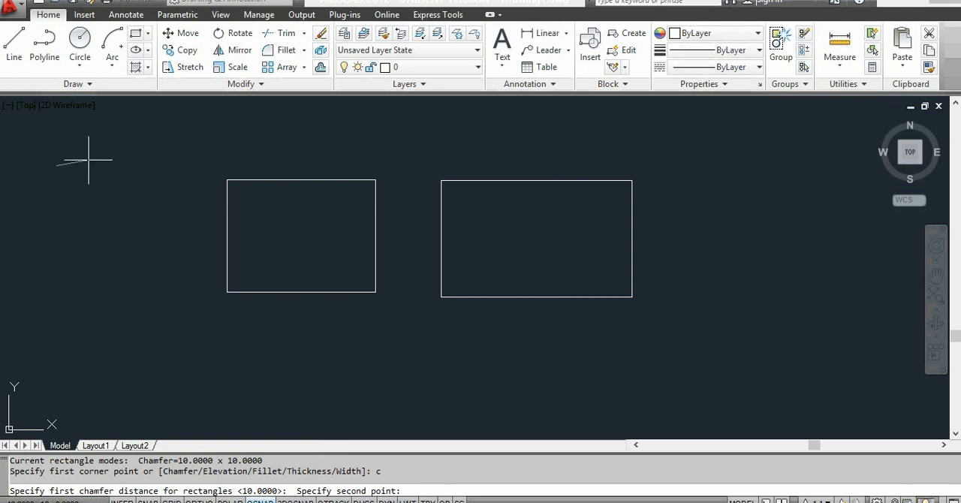
pyautogui.press('Escape')
# Step: Draw two rectangles with 10 x 10 chamfered corners, one left of the plain rectangles and a flatter one below the narrower plain rectangle
pyautogui.click(136, 33)
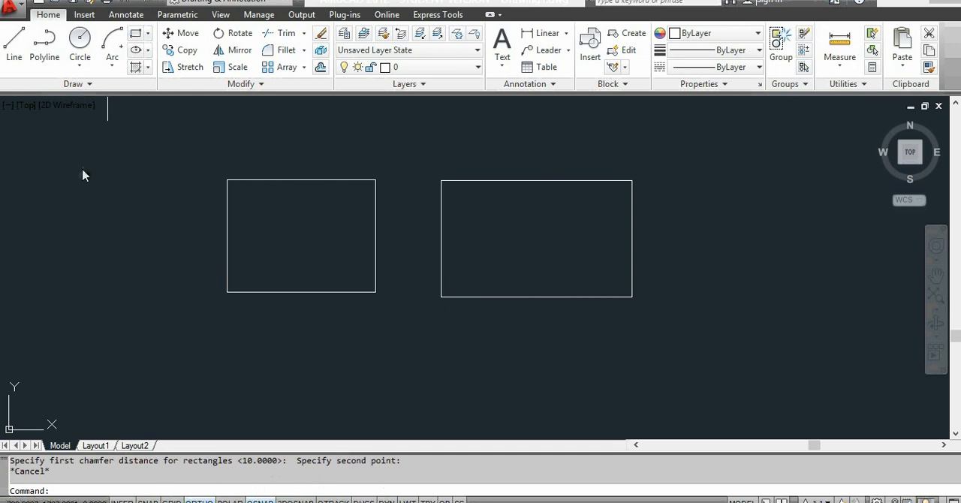
pyautogui.click(63, 187)
pyautogui.click(183, 294)
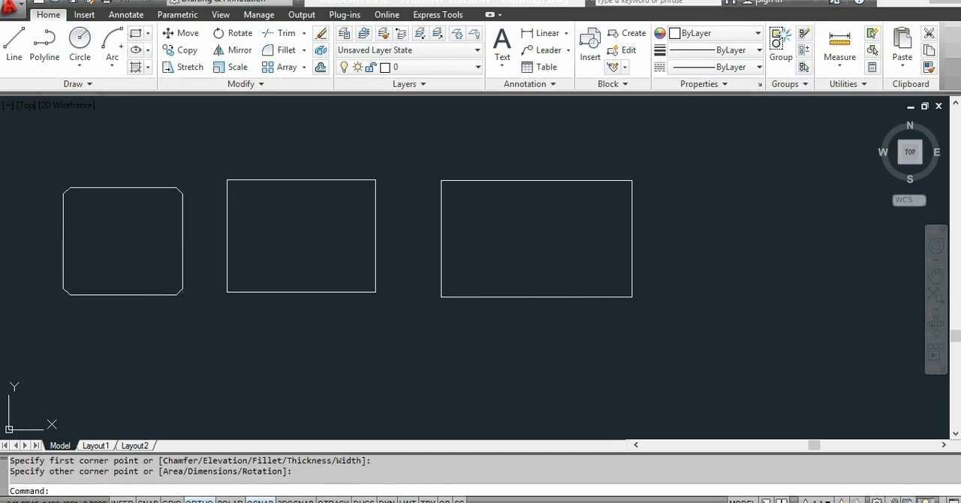
pyautogui.press('Return')
pyautogui.click(236, 332)
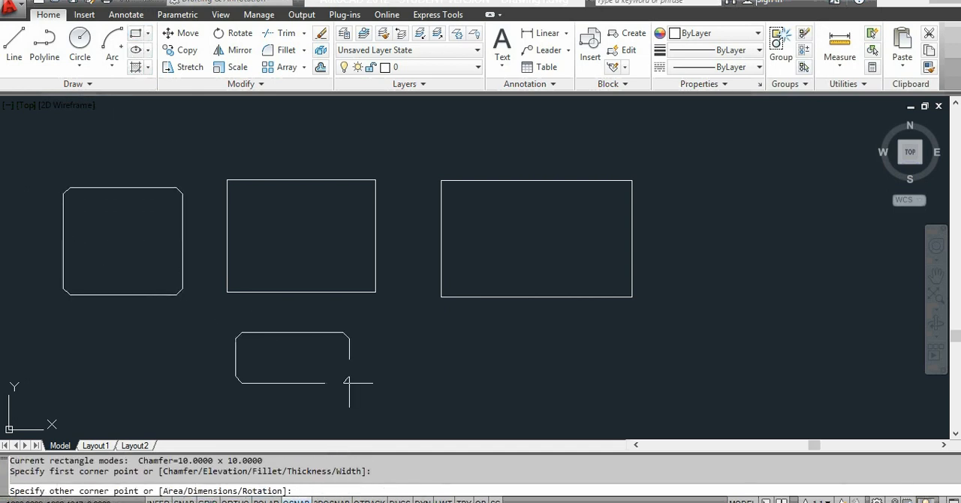
pyautogui.click(401, 390)
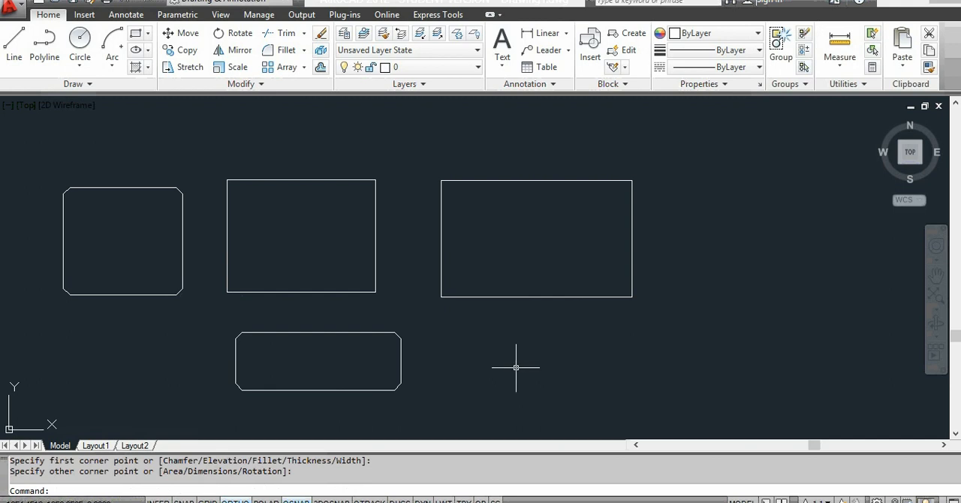
# Step: Draw a rectangle with corners filleted at radius 10 below the wider plain rectangle, using the Rectangle command's Fillet option
pyautogui.click(148, 34)
pyautogui.click(166, 53)
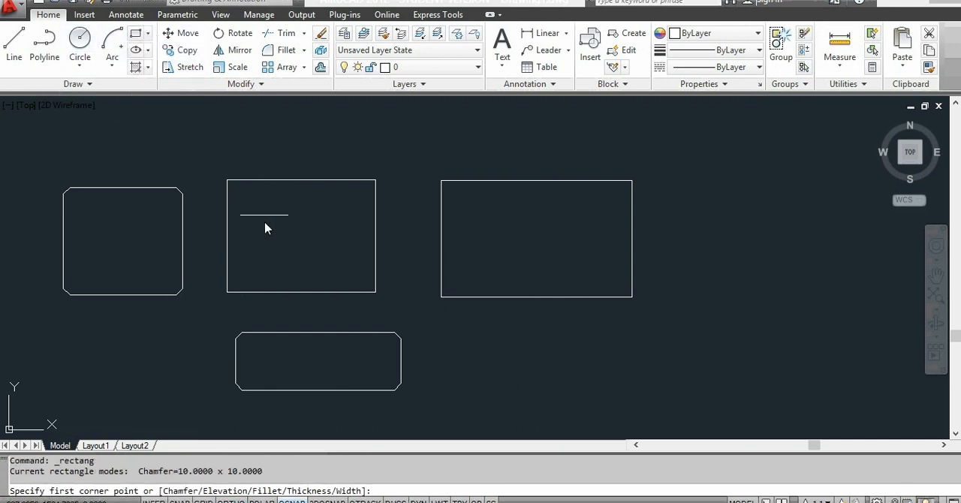
pyautogui.scroll(-2, 285, 237)
pyautogui.scroll(2, 497, 391)
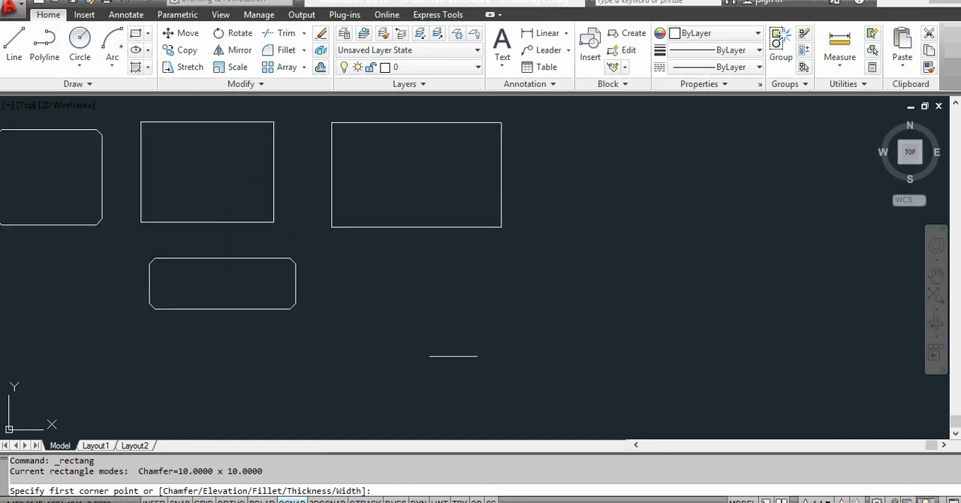
pyautogui.write('f')
pyautogui.press('Return')
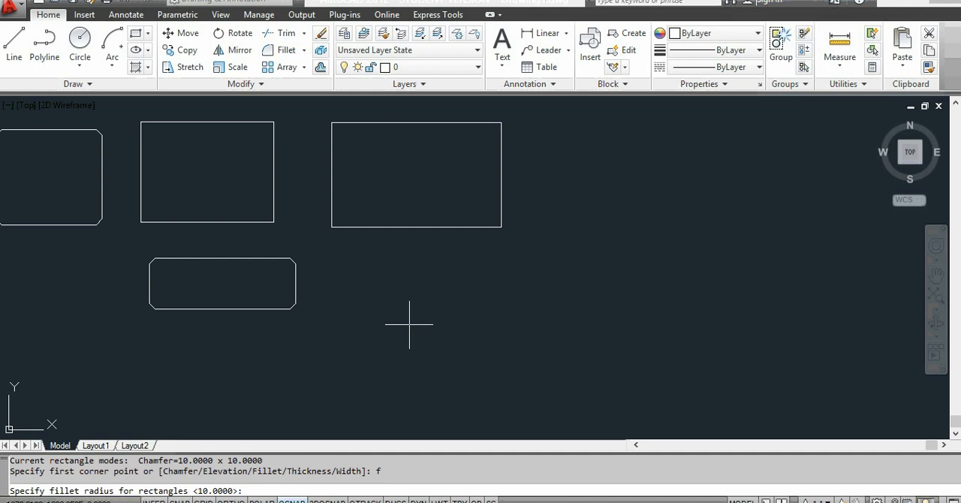
pyautogui.press('Return')
pyautogui.click(381, 271)
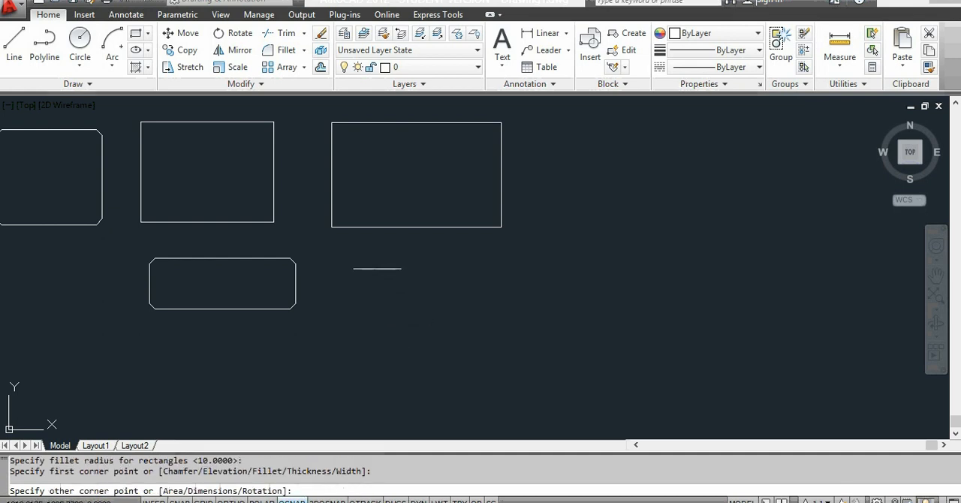
pyautogui.click(520, 368)
# Step: Repeat the Rectangle command to draw a second filleted rectangle to the right of the existing rectangles
pyautogui.press('Return')
pyautogui.click(551, 202)
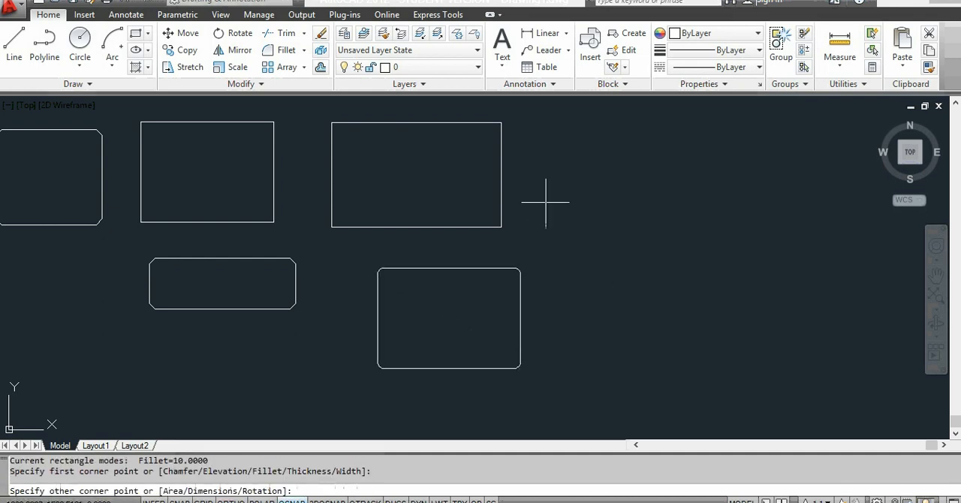
pyautogui.click(713, 296)
pyautogui.scroll(-4, 650, 317)
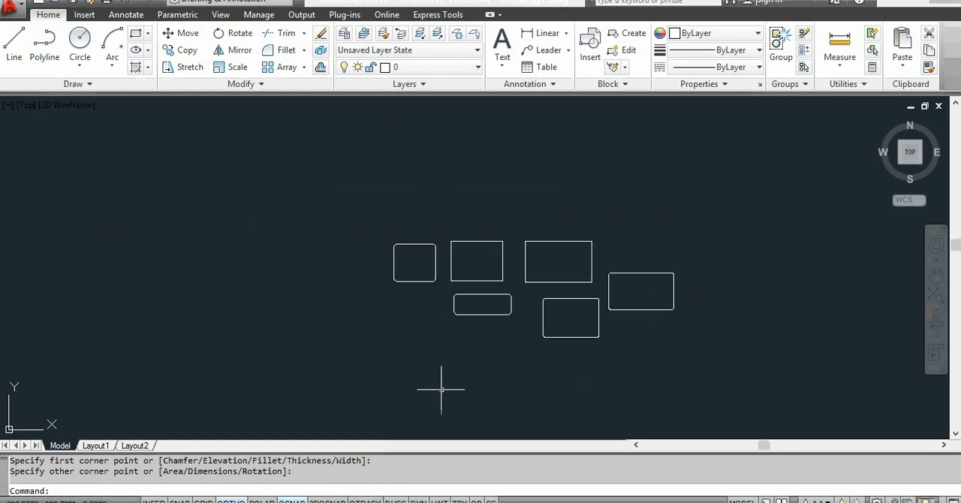
pyautogui.scroll(2, 439, 388)
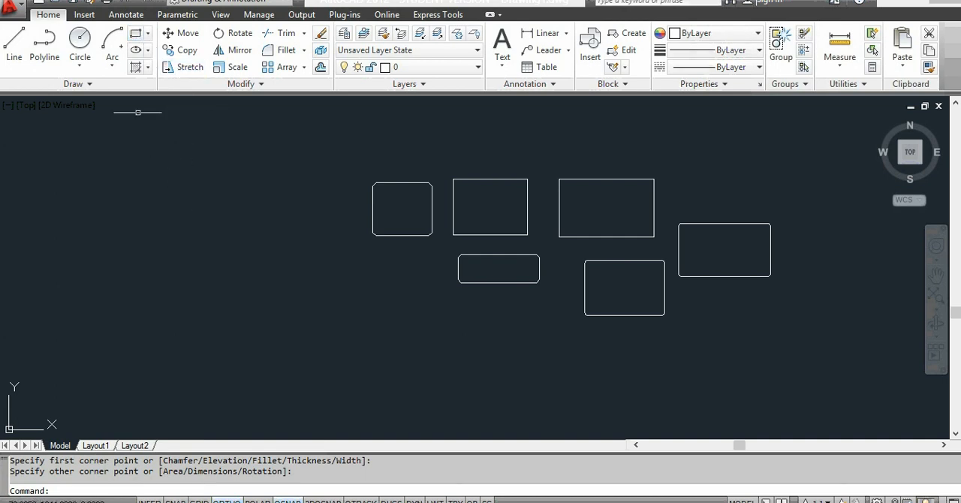
# Step: Draw a 3-sided polygon inscribed in a circle in the empty area left of the rectangles, with one vertex pointing straight up
pyautogui.click(149, 36)
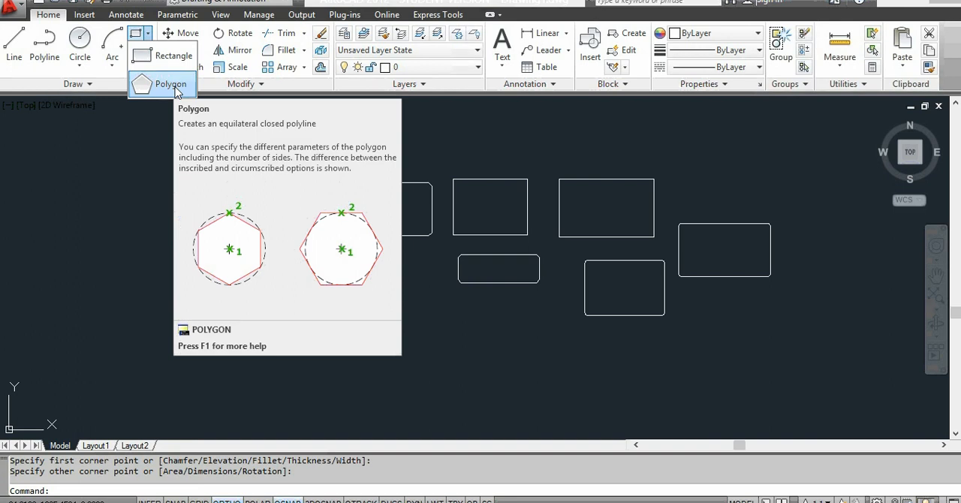
pyautogui.click(170, 84)
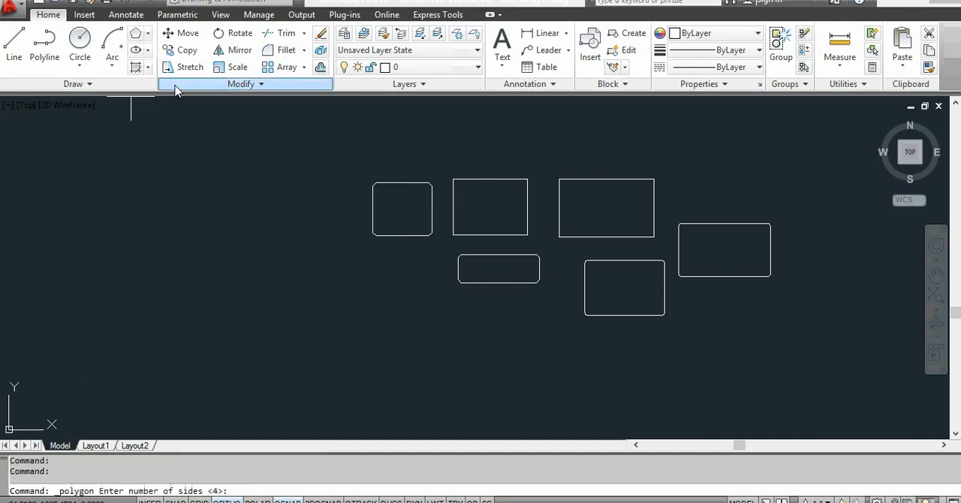
pyautogui.write('3')
pyautogui.press('Return')
pyautogui.click(174, 229)
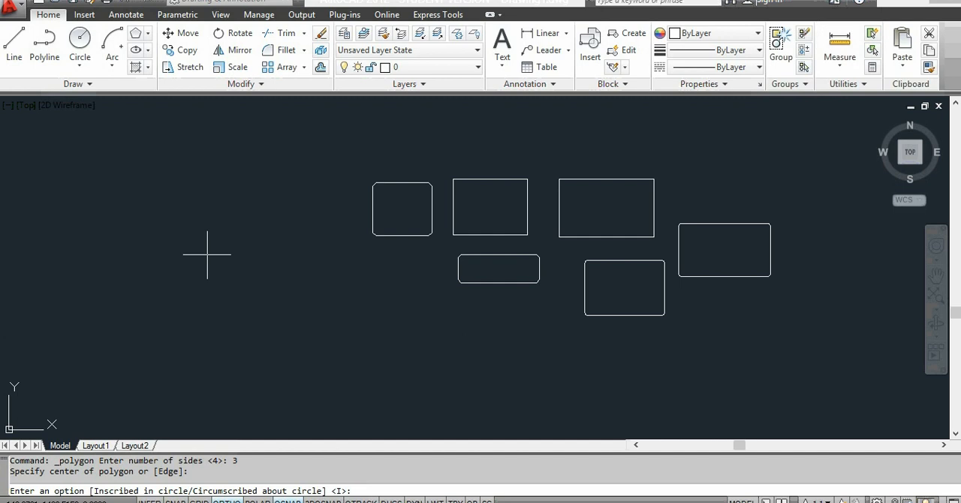
pyautogui.write('i')
pyautogui.press('Return')
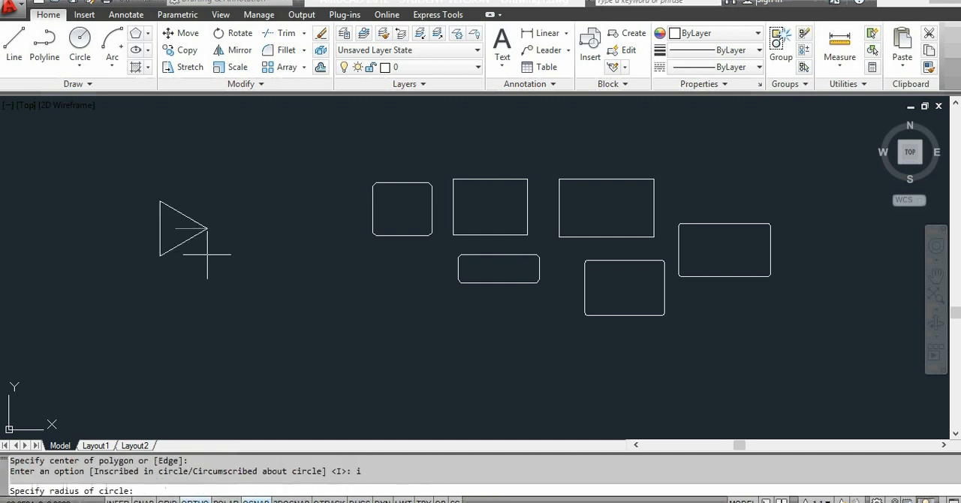
pyautogui.click(145, 146)
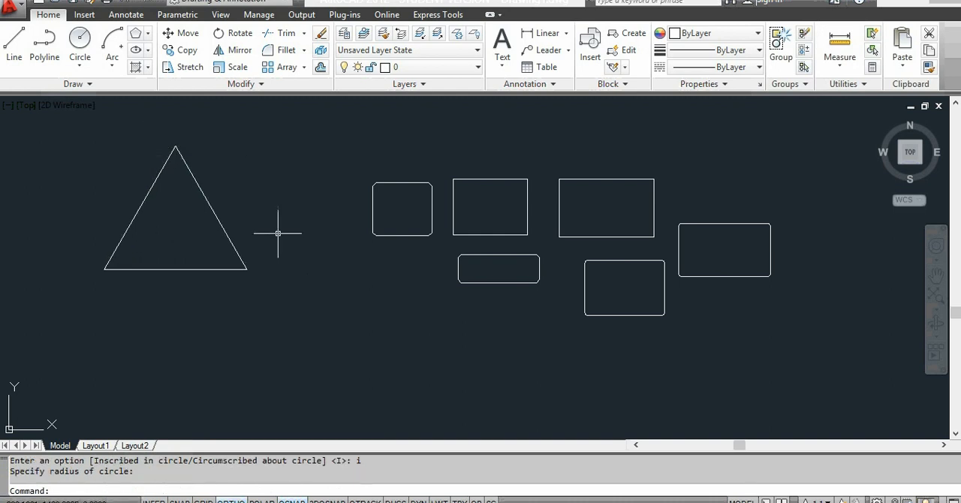
# Step: Draw a 5-sided polygon circumscribed about a circle, centred below and to the right of the triangle
pyautogui.click(135, 33)
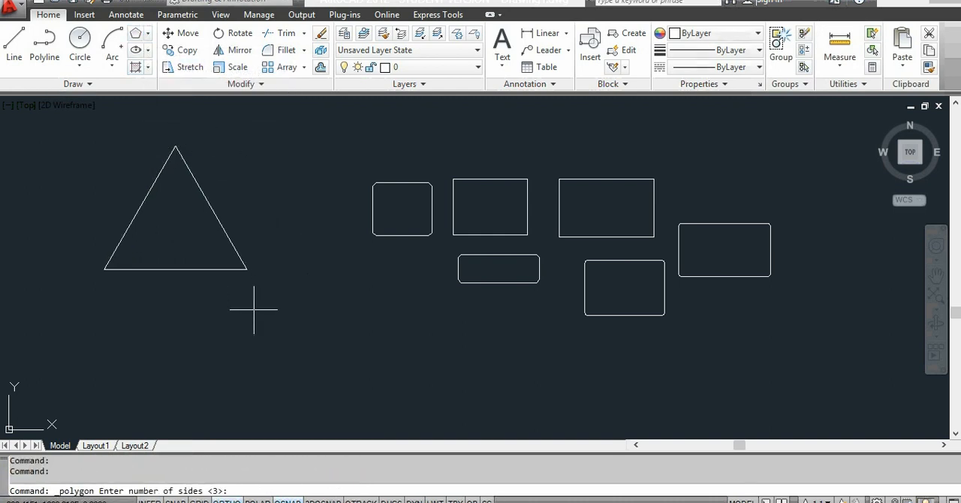
pyautogui.write('5')
pyautogui.press('Return')
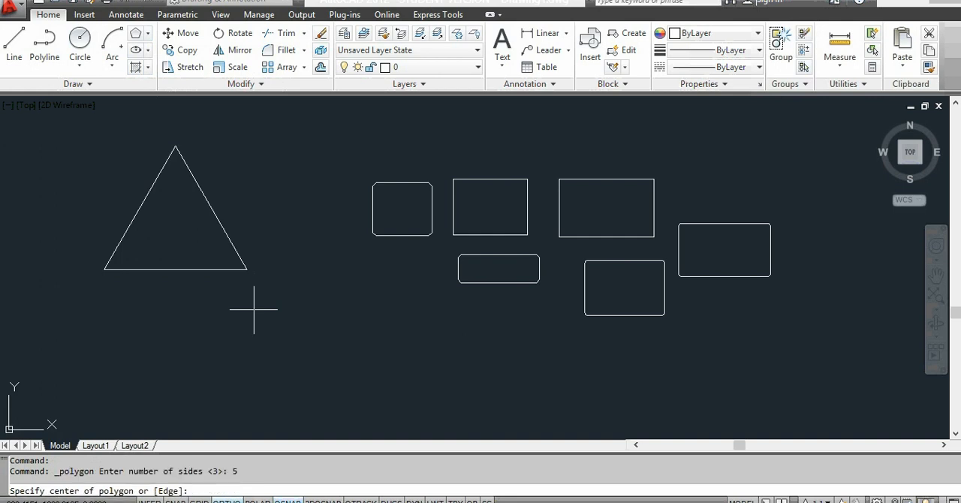
pyautogui.click(305, 335)
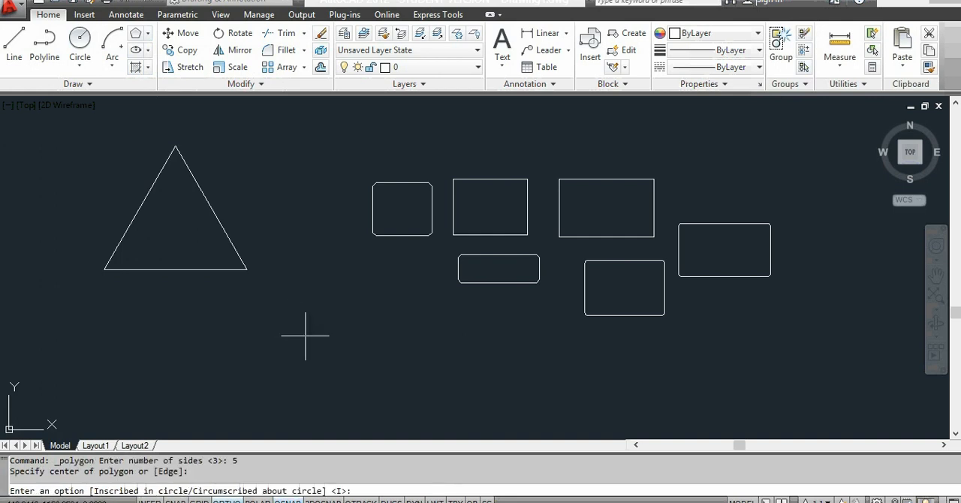
pyautogui.write('c')
pyautogui.press('Return')
pyautogui.click(345, 351)
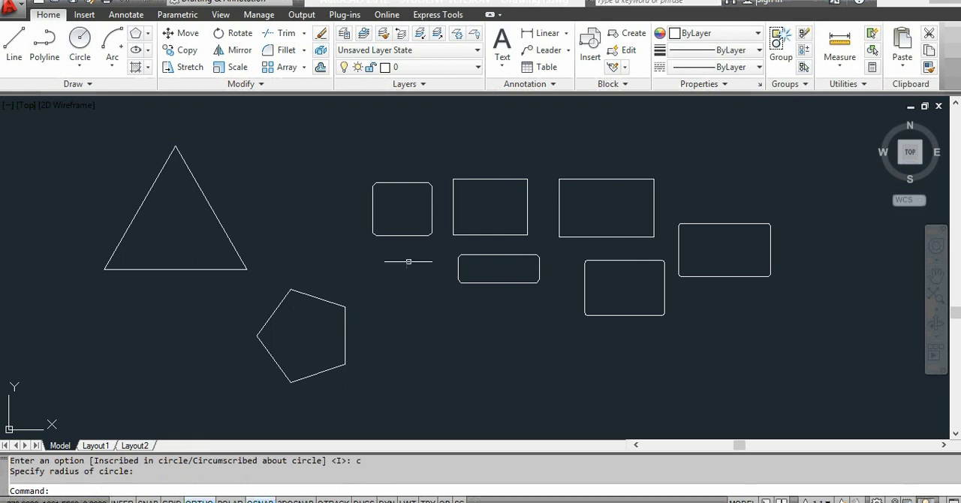
# Step: Draw an 8-sided polygon circumscribed about a circle, above and to the right of the triangle
pyautogui.click(135, 33)
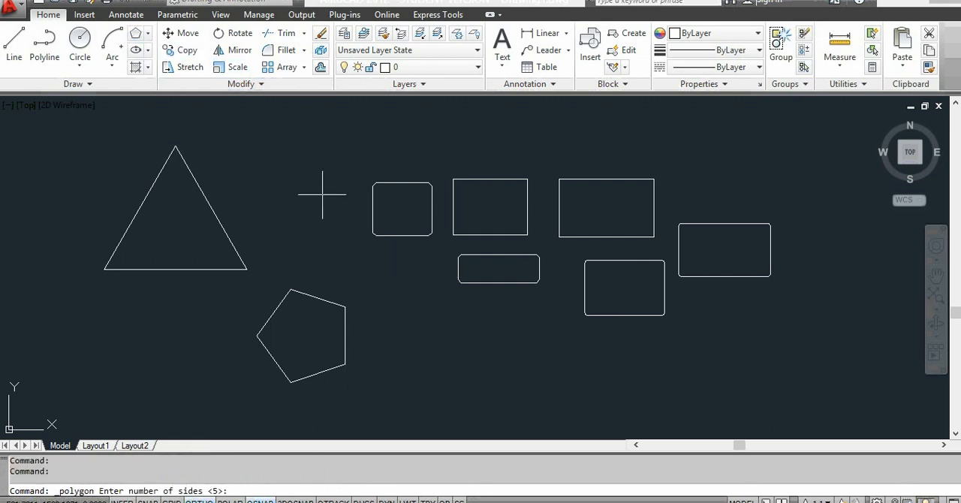
pyautogui.press('Return')
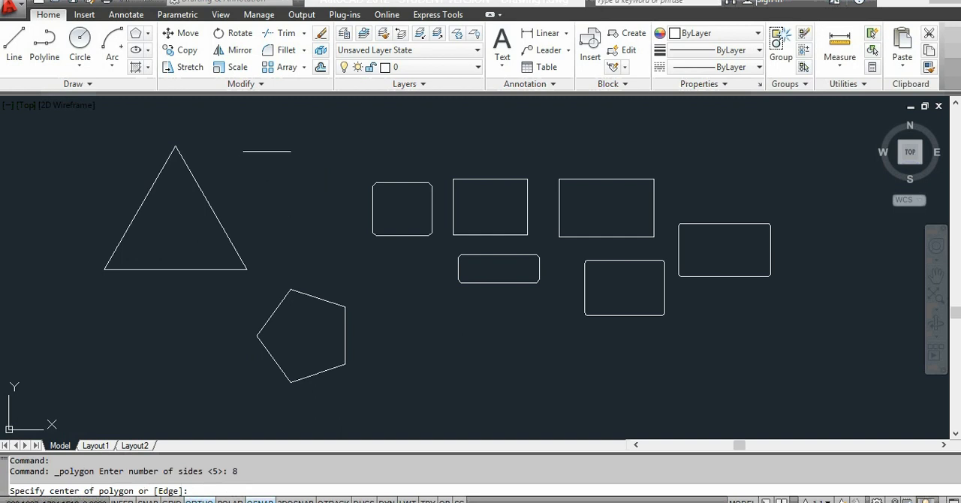
pyautogui.click(273, 140)
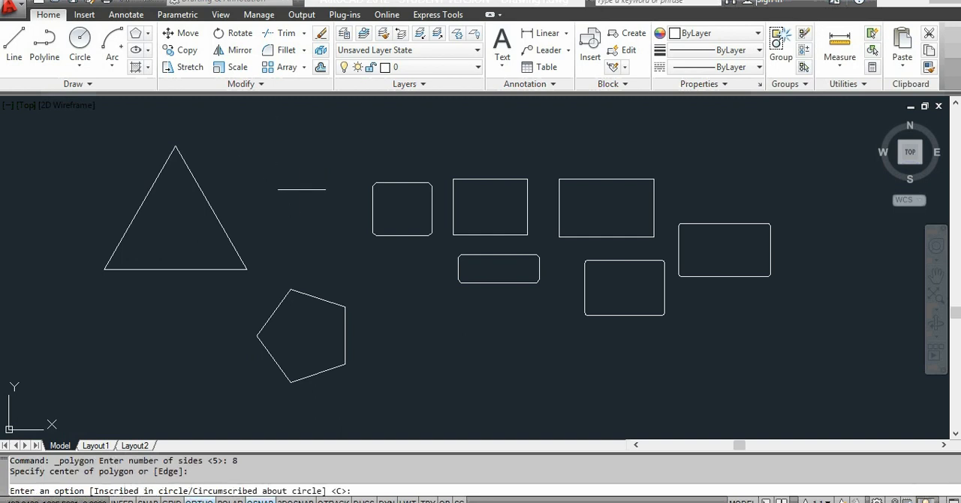
pyautogui.write('c')
pyautogui.press('Return')
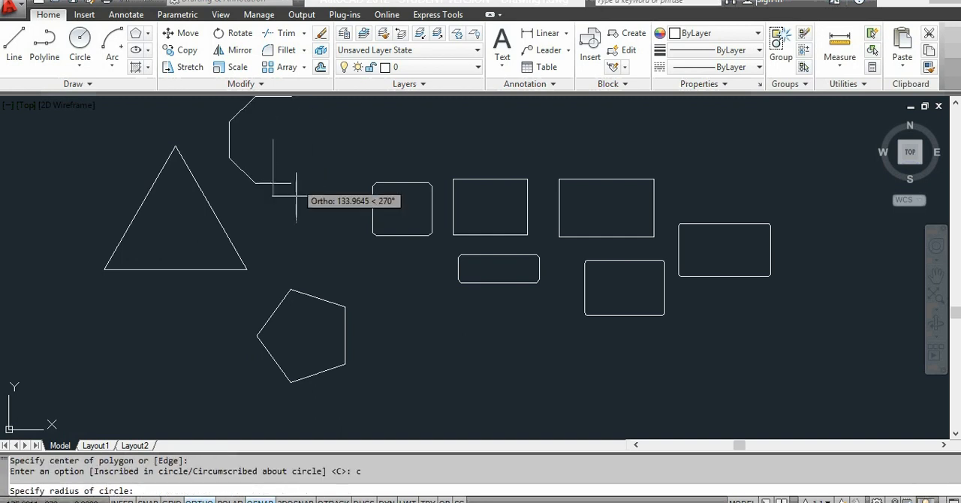
pyautogui.click(273, 195)
pyautogui.scroll(-5, 340, 205)
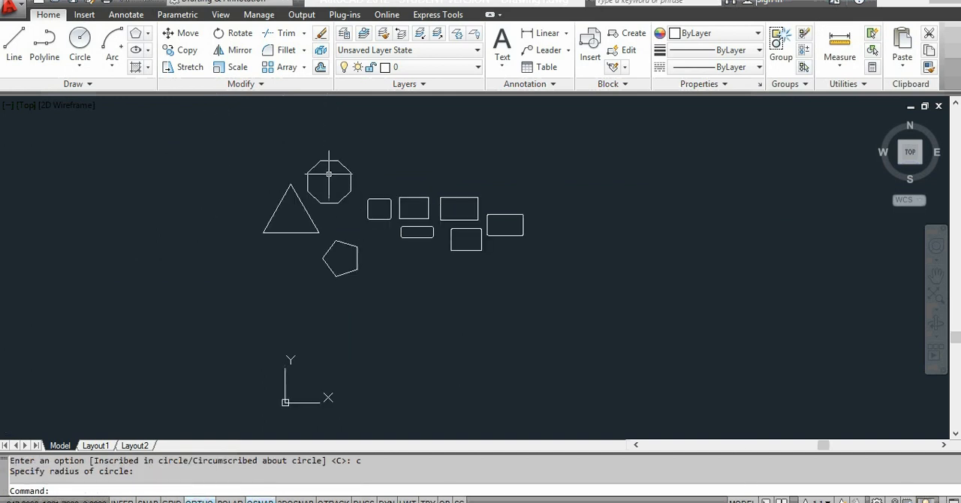
pyautogui.scroll(2, 327, 175)
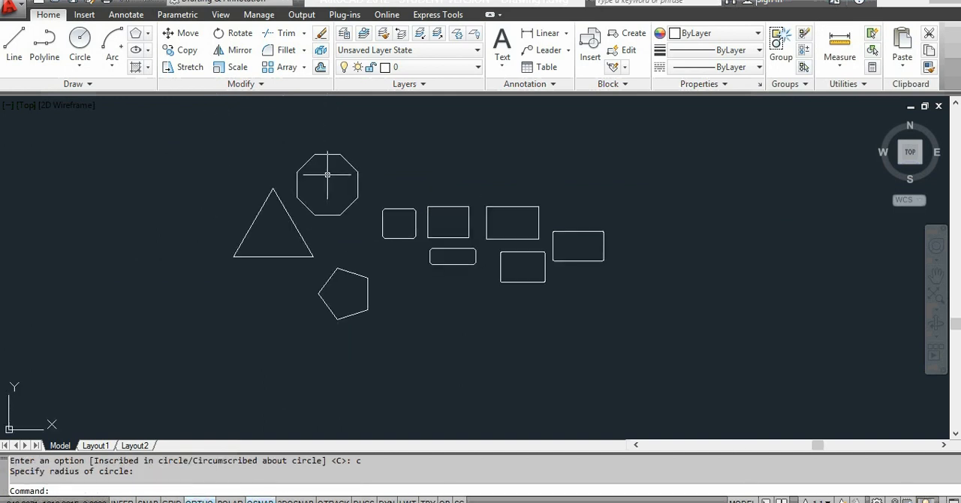
# Step: Draw a wide horizontal ellipse left of the triangle using the Center method, picking its centre and both axis distances
pyautogui.click(149, 50)
pyautogui.click(166, 73)
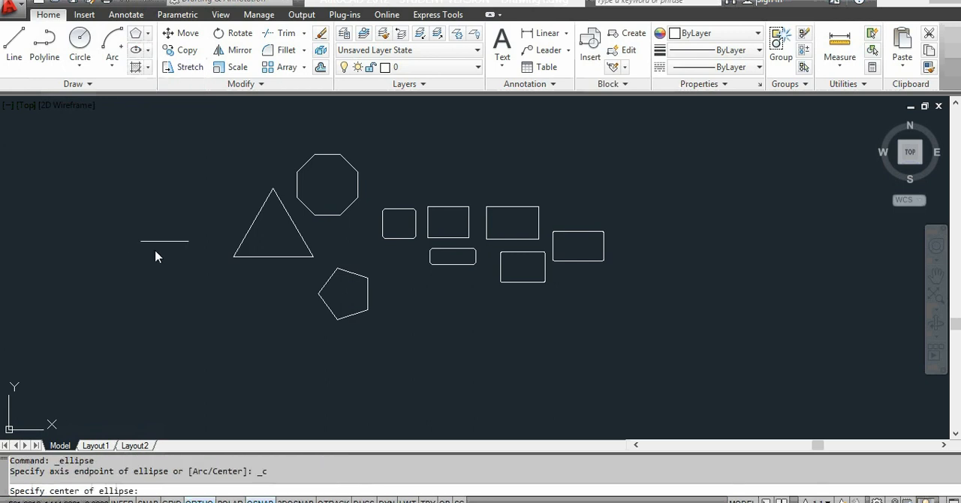
pyautogui.click(89, 204)
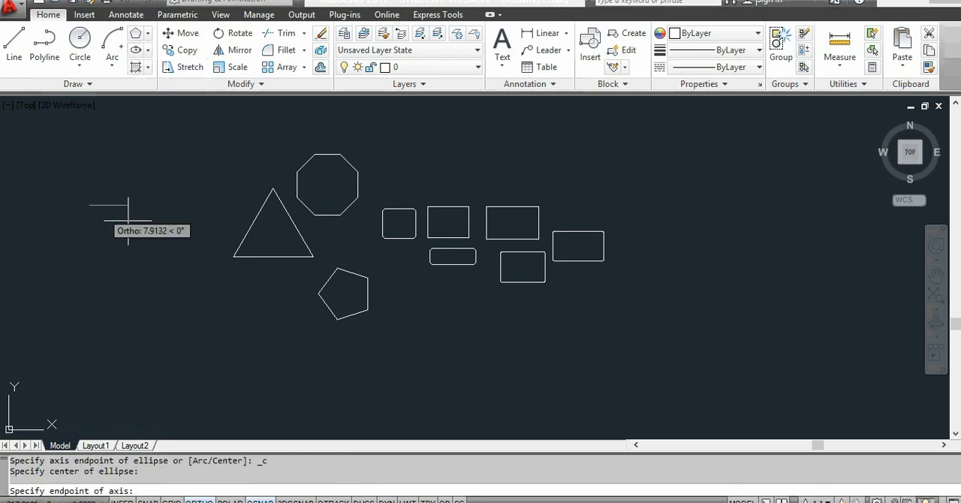
pyautogui.click(185, 216)
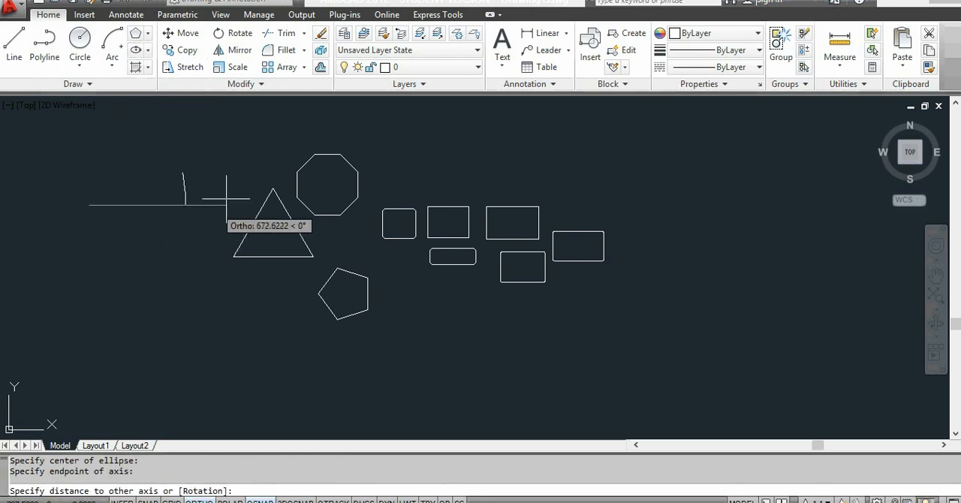
pyautogui.click(120, 202)
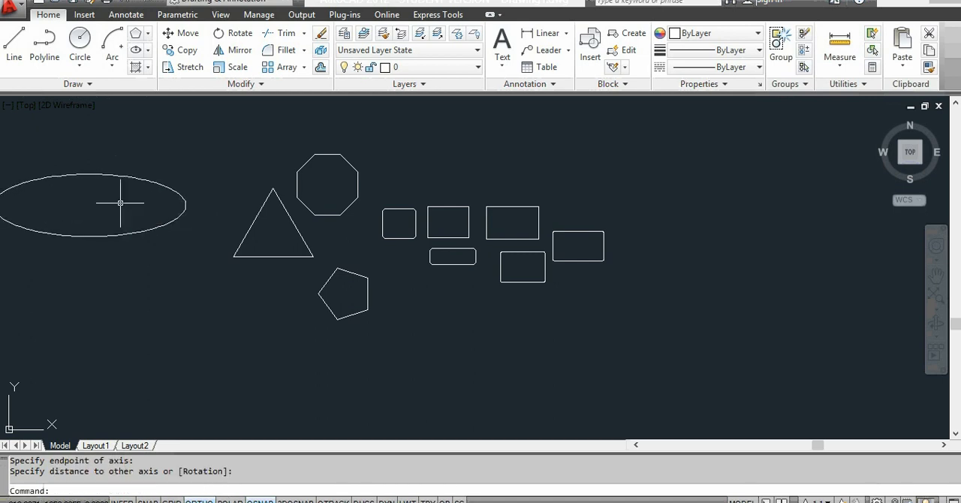
# Step: Draw a wide horizontal ellipse below the triangle and pentagon using the Axis, End method, picking both axis endpoints and the other axis distance
pyautogui.click(147, 50)
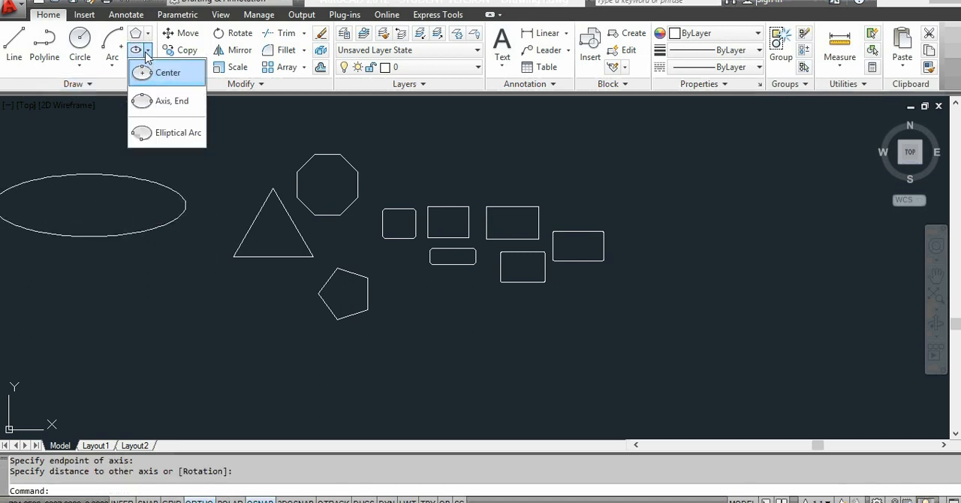
pyautogui.click(172, 101)
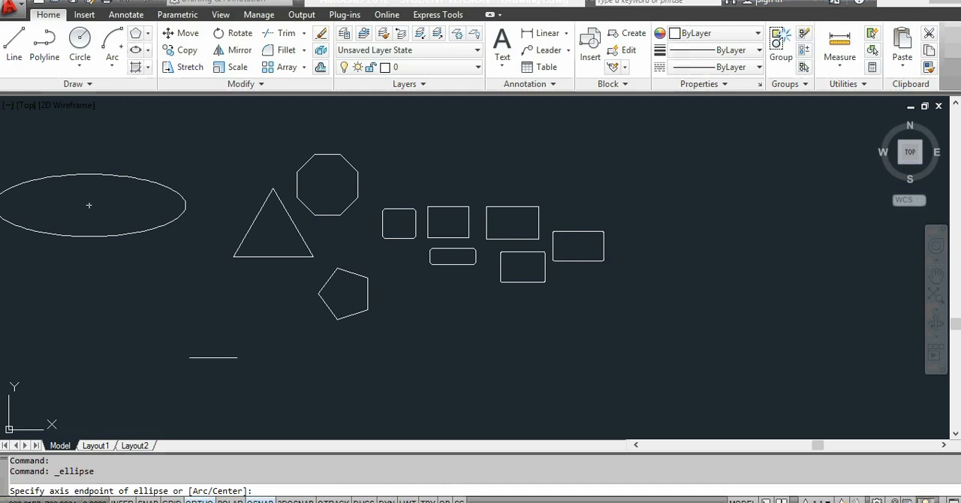
pyautogui.click(179, 361)
pyautogui.click(346, 361)
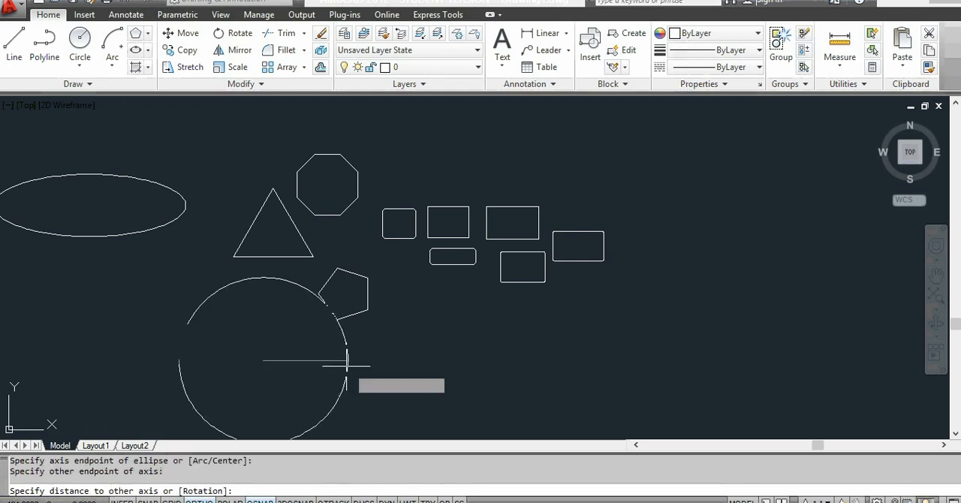
pyautogui.click(287, 343)
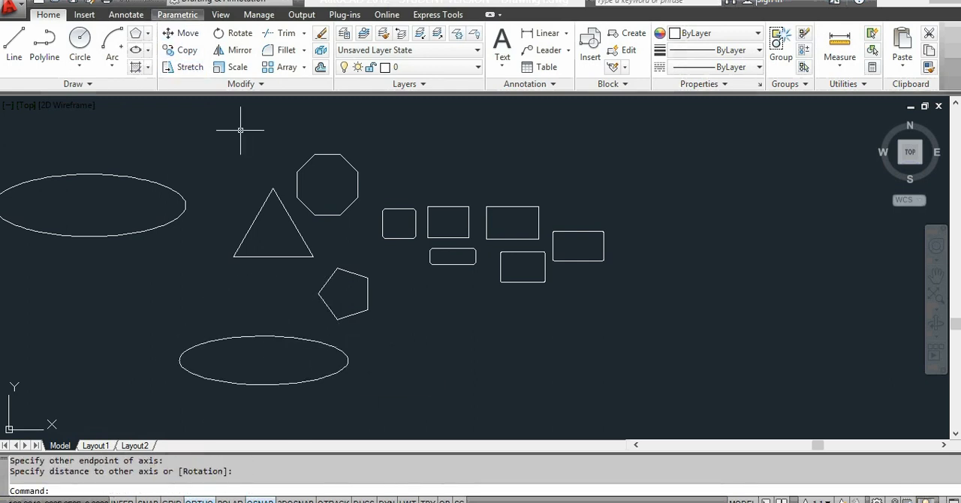
# Step: Draw an elliptical arc on the far side of the rectangles, forming a vertical half ellipse that bulges away from them
pyautogui.click(150, 51)
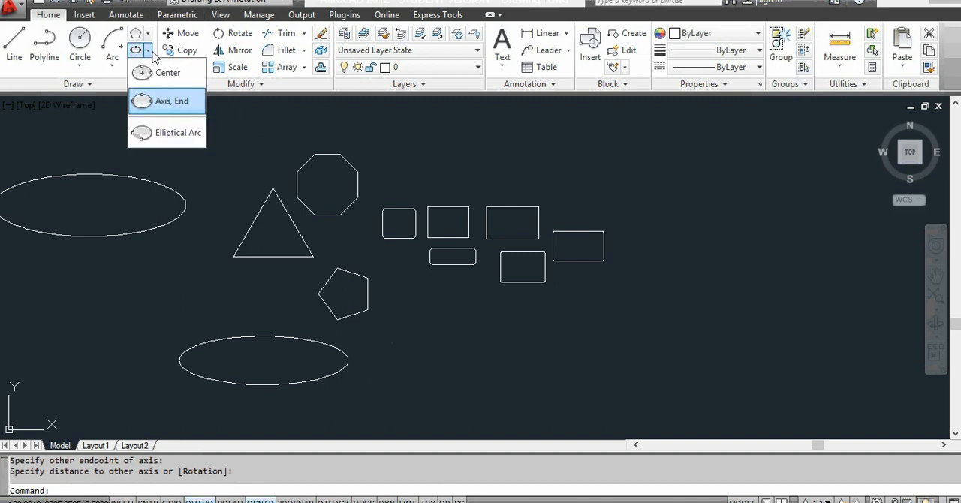
pyautogui.click(177, 133)
pyautogui.click(651, 172)
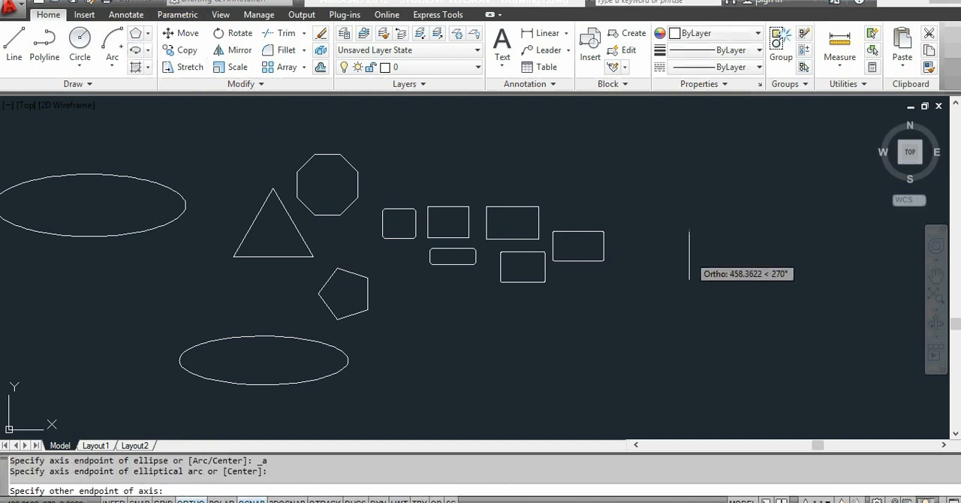
pyautogui.click(686, 255)
pyautogui.click(677, 225)
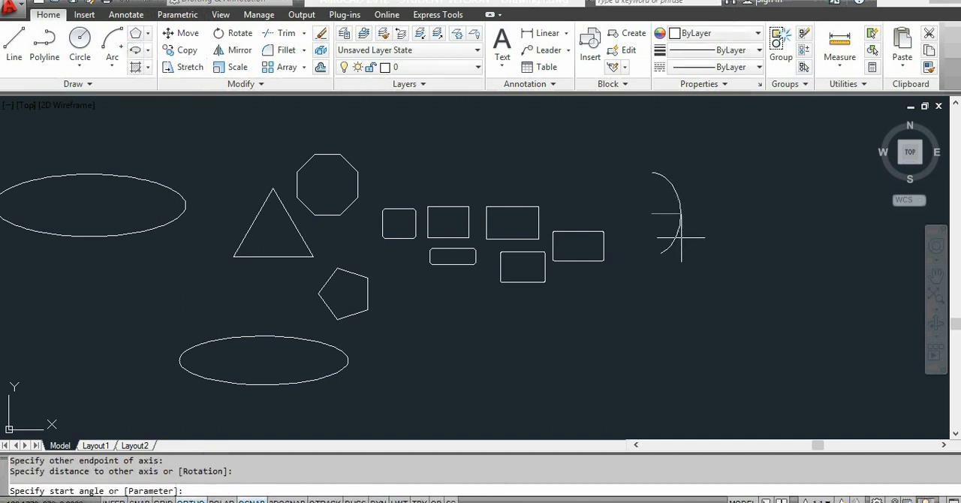
pyautogui.click(702, 272)
pyautogui.click(686, 255)
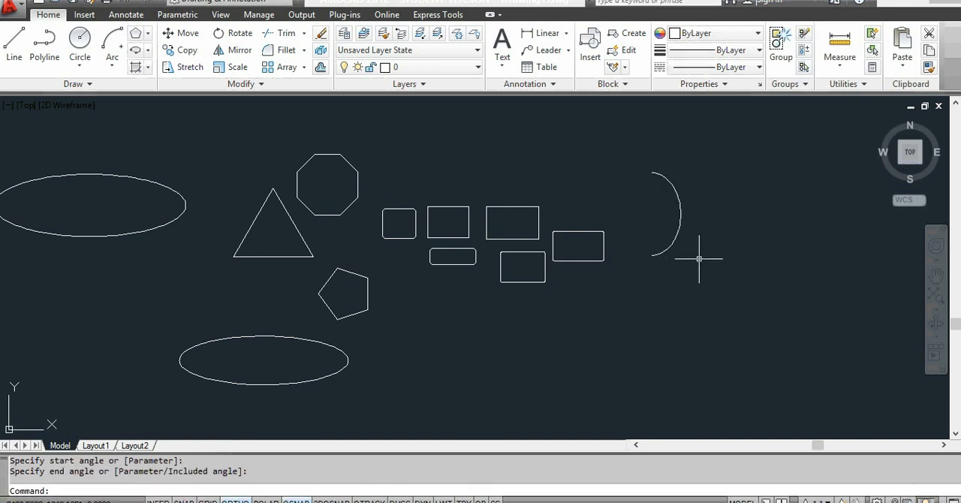
# Step: Start a hatch with the ANGLE pattern and apply it inside the ellipse beside the triangle
pyautogui.click(150, 68)
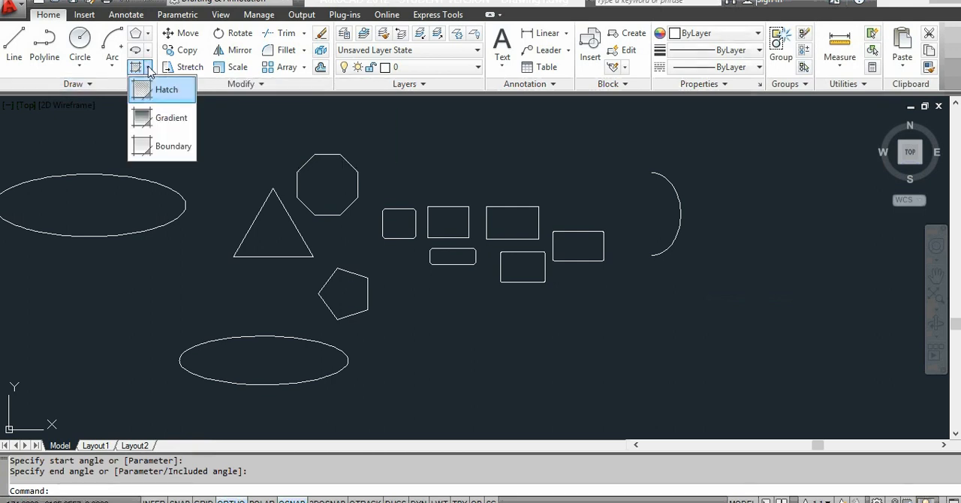
pyautogui.click(174, 91)
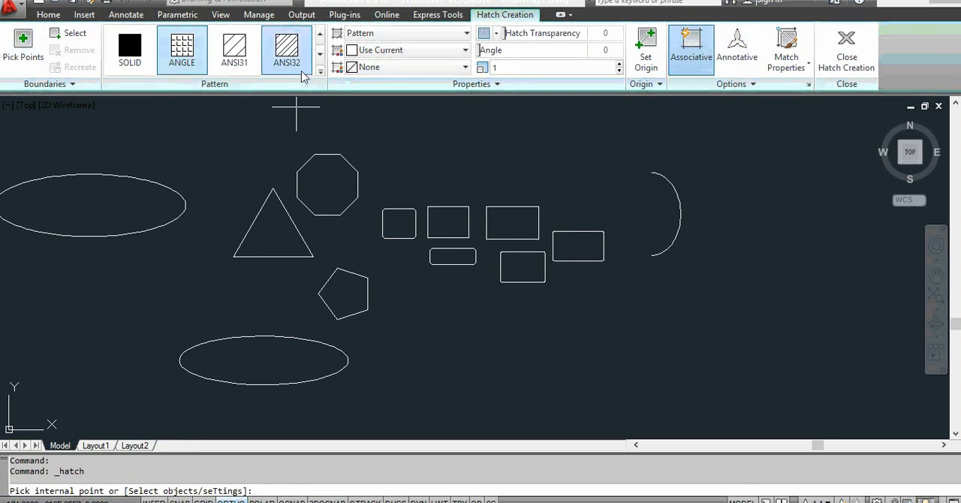
pyautogui.click(319, 71)
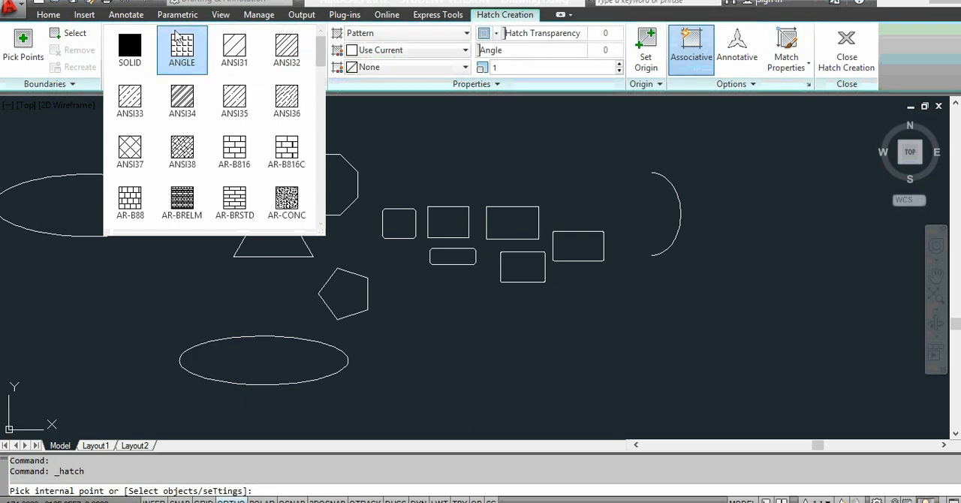
pyautogui.click(184, 51)
pyautogui.click(135, 205)
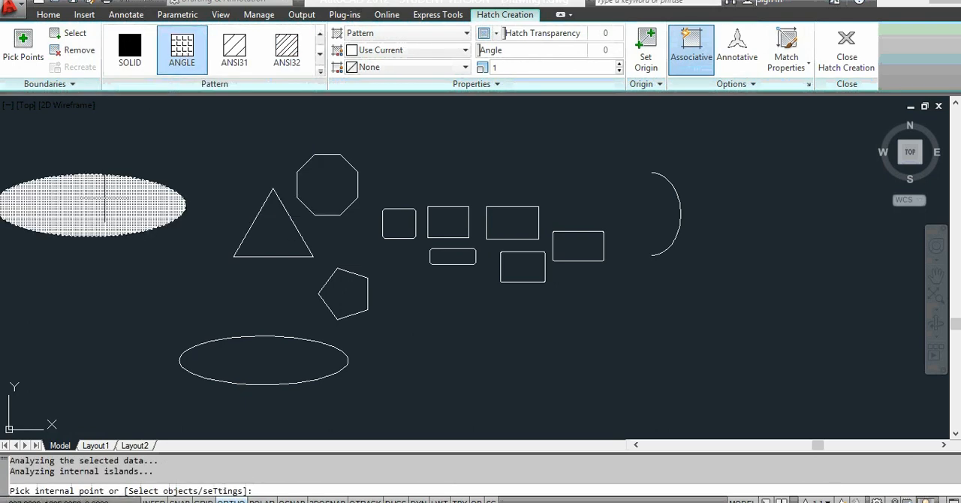
# Step: Set the ellipse hatch's scale to 1.5 and its angle to 45
pyautogui.scroll(5, 78, 217)
pyautogui.scroll(-5, 78, 216)
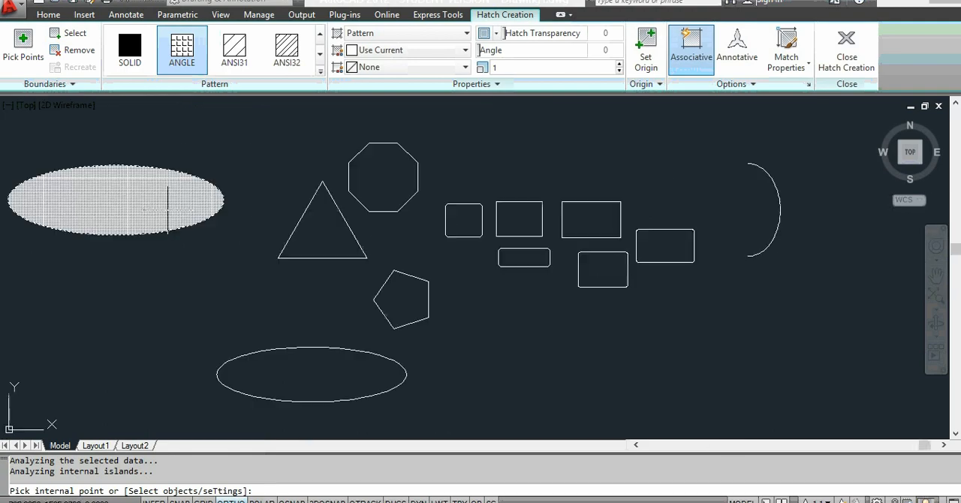
pyautogui.scroll(4, 78, 216)
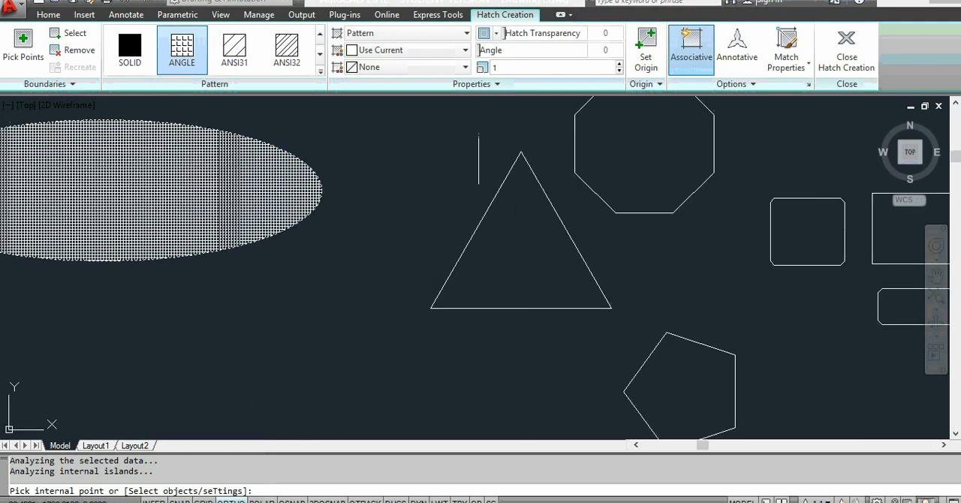
pyautogui.click(619, 64)
pyautogui.click(619, 65)
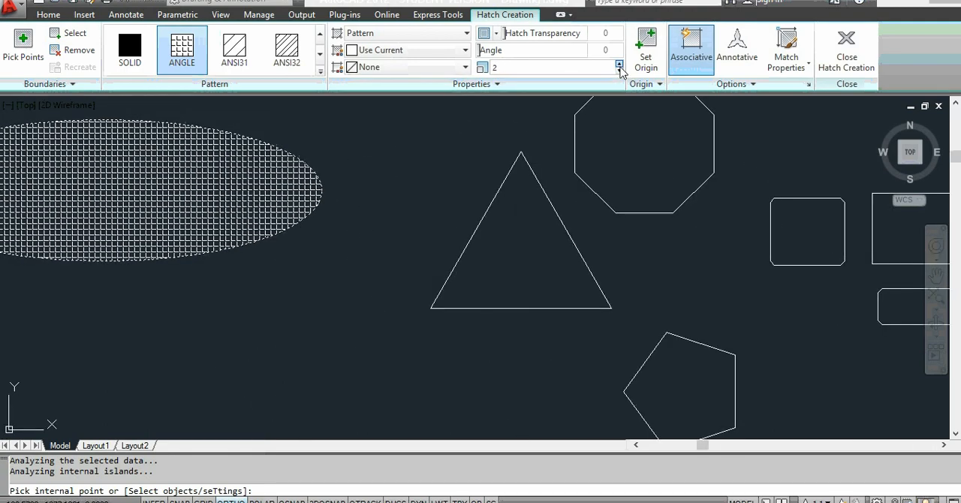
pyautogui.click(619, 72)
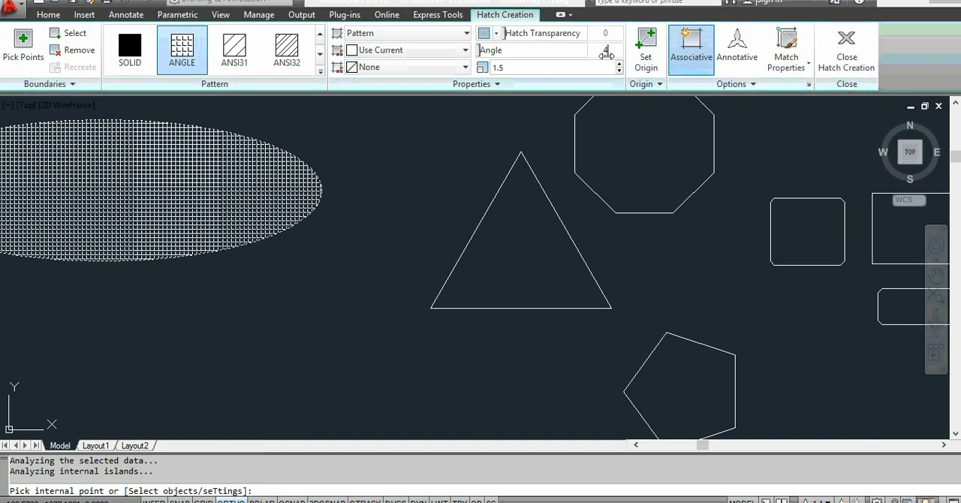
pyautogui.scroll(5, 221, 204)
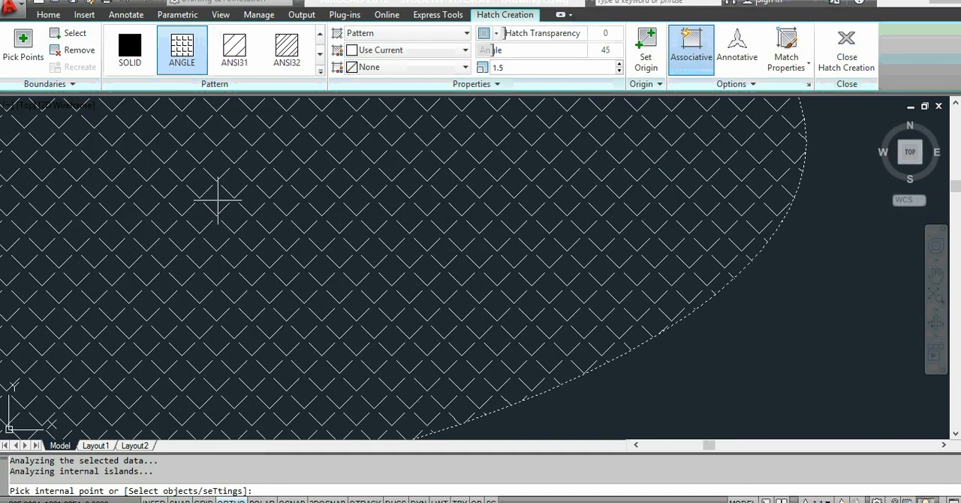
pyautogui.scroll(-5, 218, 198)
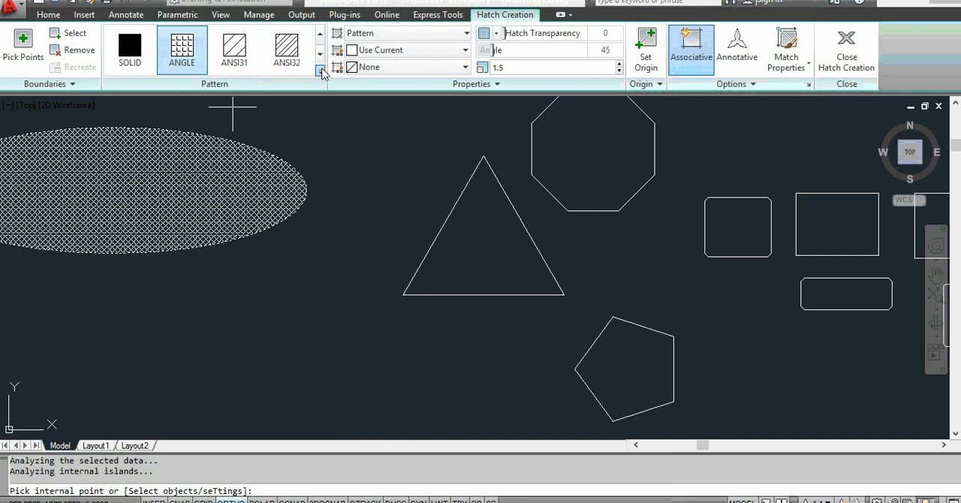
# Step: Switch the hatch pattern to AR-HBONE, include the triangle, and reduce the scale to 0.65 before ending the hatch
pyautogui.click(319, 70)
pyautogui.moveTo(323, 60); pyautogui.dragTo(320, 84)
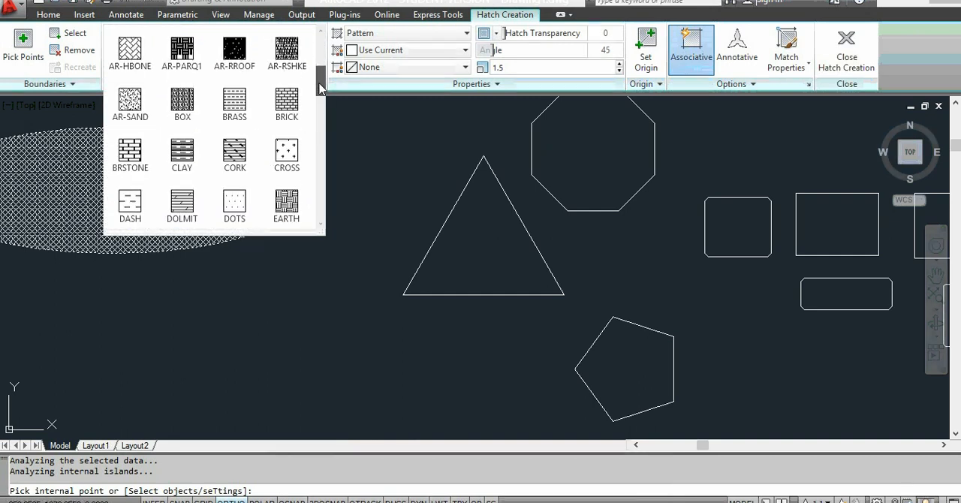
pyautogui.click(130, 51)
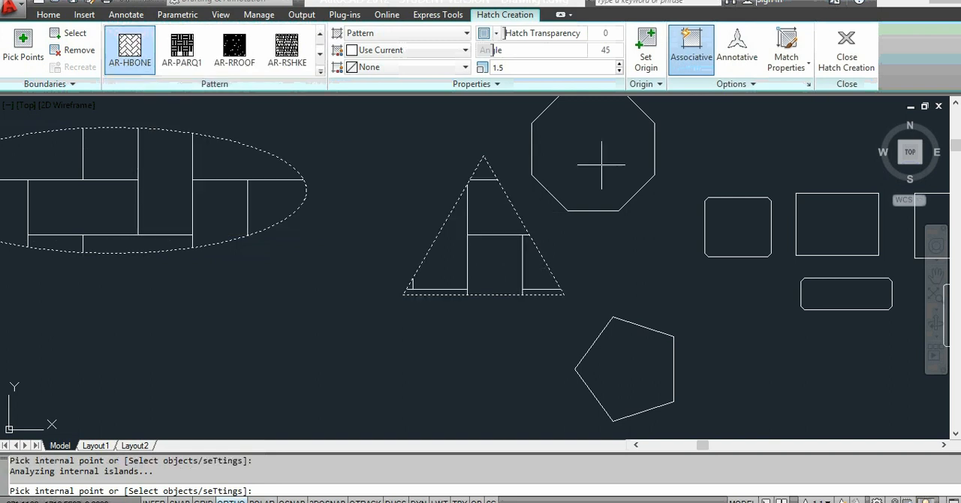
pyautogui.click(619, 71)
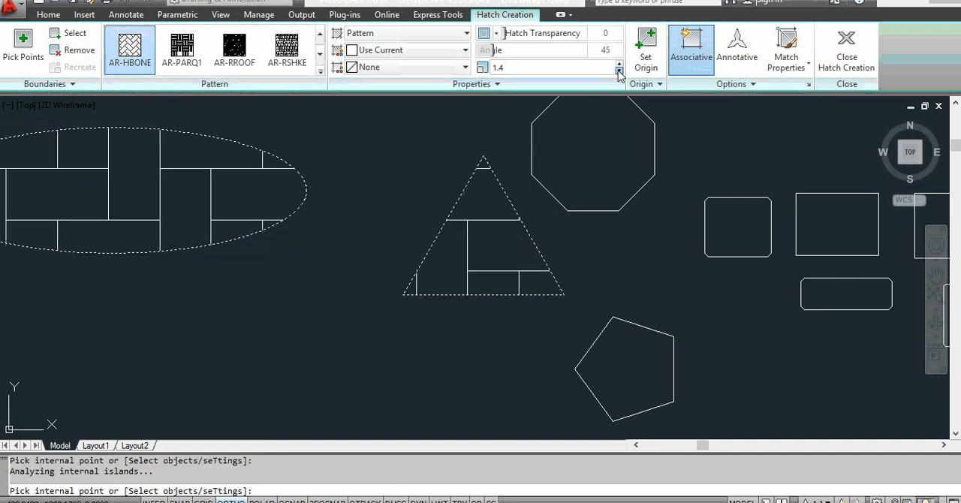
pyautogui.click(618, 72)
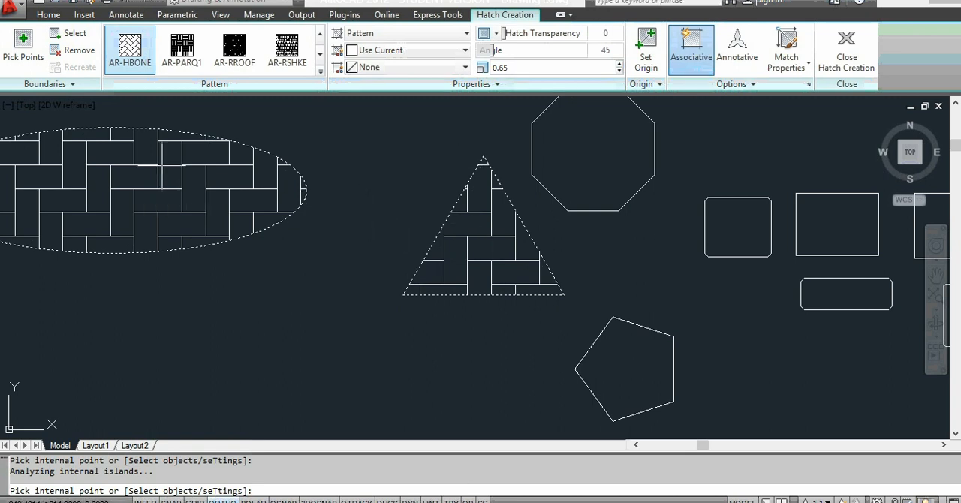
pyautogui.press('Escape')
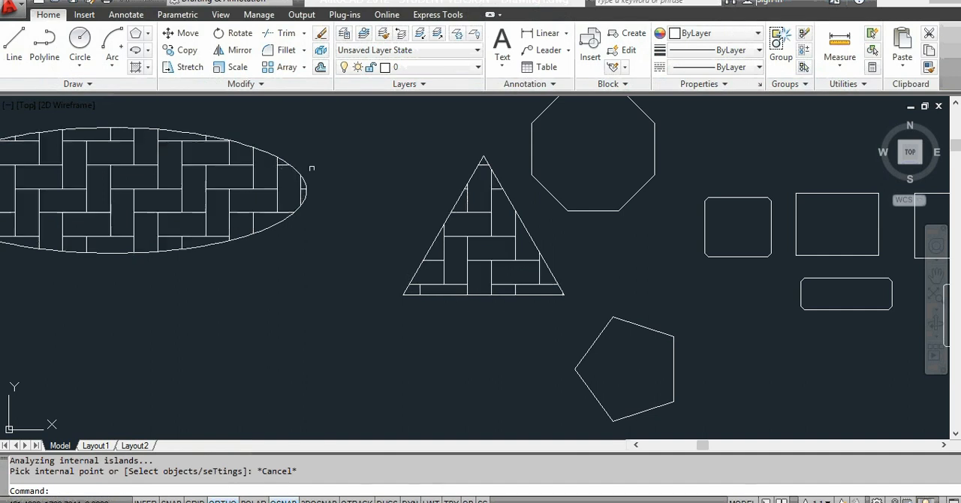
# Step: Start another hatch with the BRSTONE pattern and apply it inside the octagon
pyautogui.press('Return')
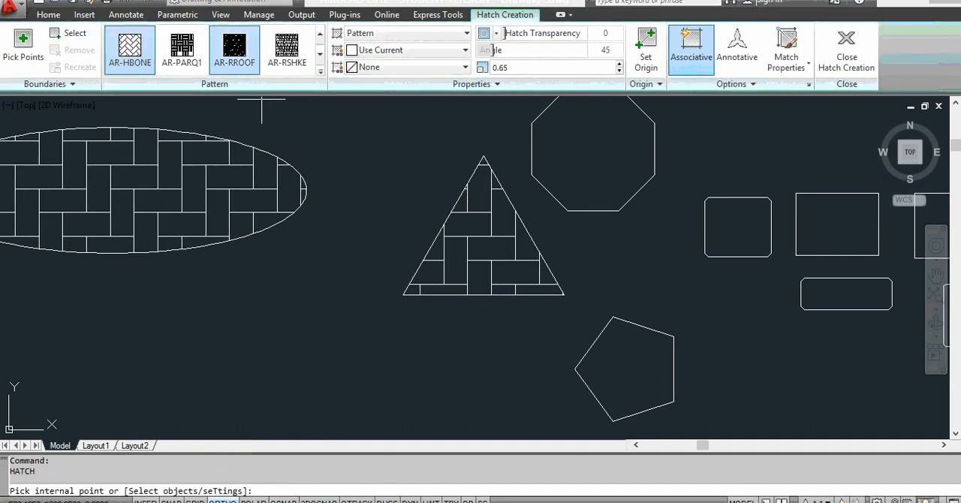
pyautogui.click(321, 70)
pyautogui.click(134, 164)
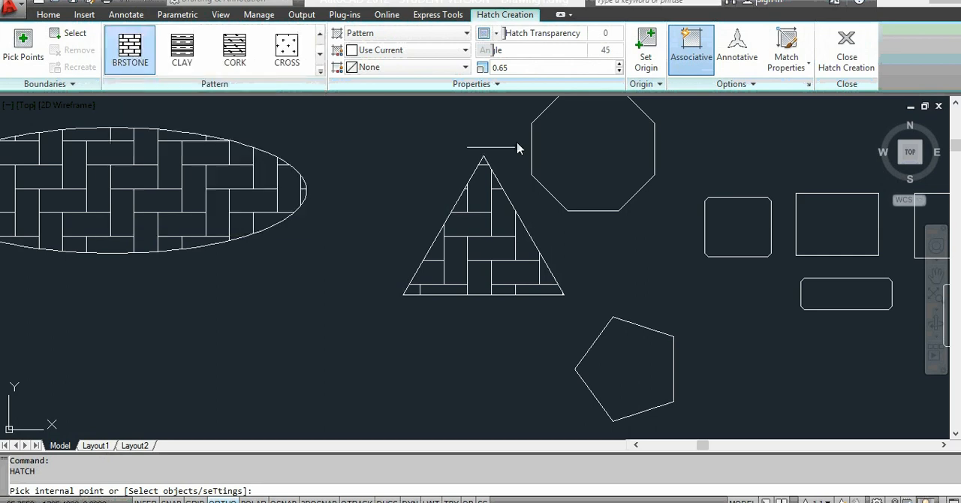
pyautogui.click(544, 137)
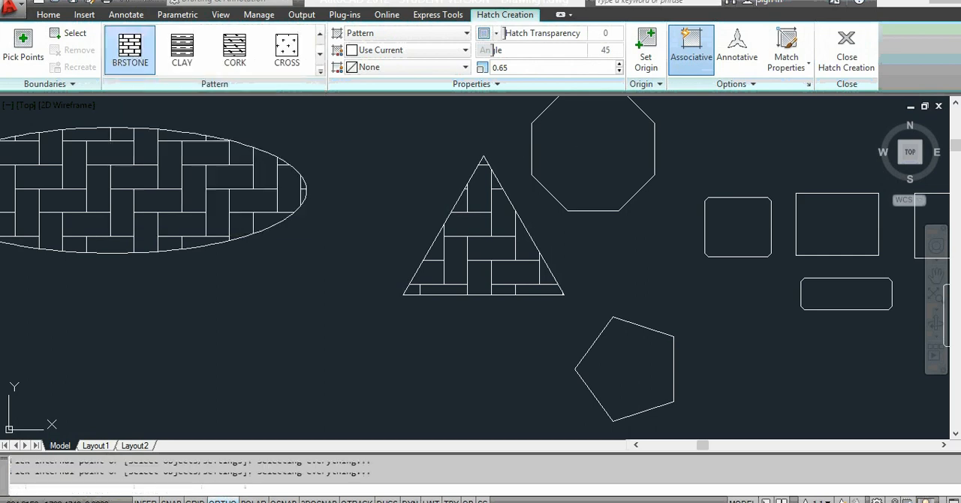
# Step: Set the octagon hatch's scale to 1.7 and its angle to 0, and end the hatch command
pyautogui.click(619, 64)
pyautogui.click(619, 63)
pyautogui.click(619, 64)
pyautogui.click(619, 64)
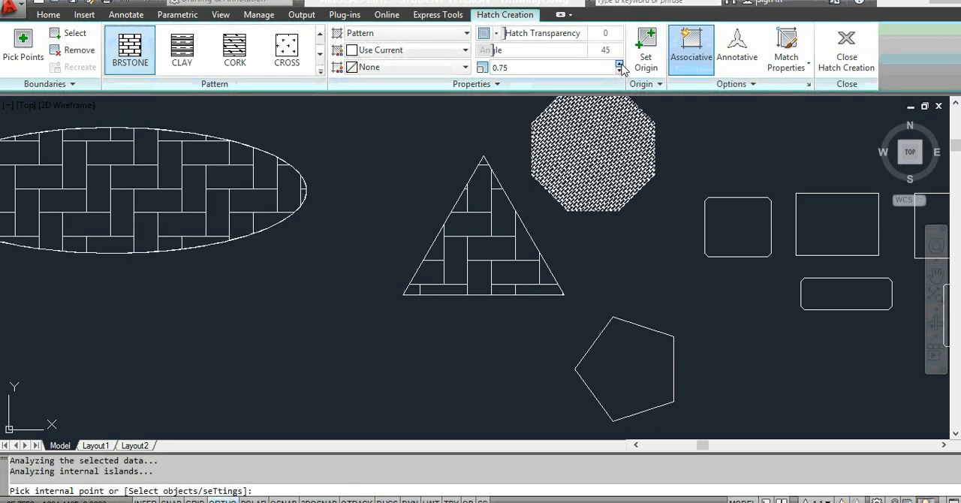
pyautogui.click(619, 64)
pyautogui.click(619, 64)
pyautogui.click(619, 64)
pyautogui.click(619, 63)
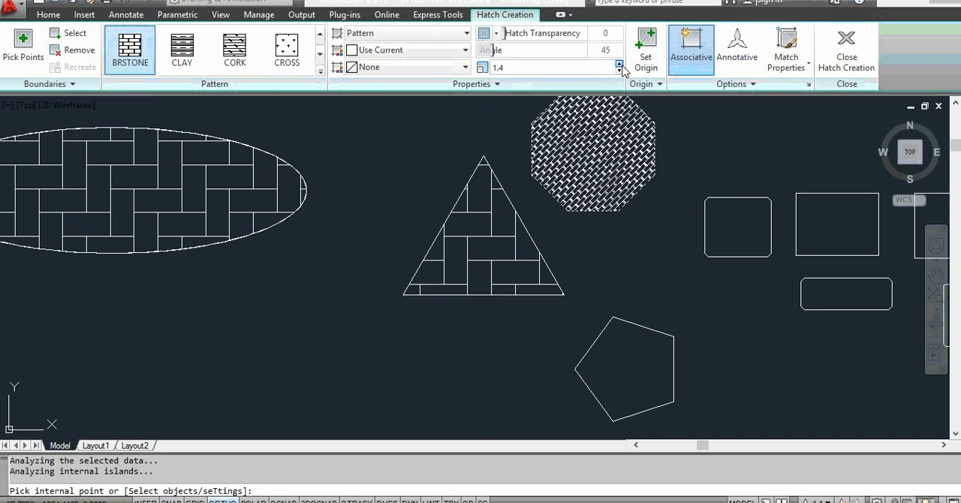
pyautogui.click(619, 64)
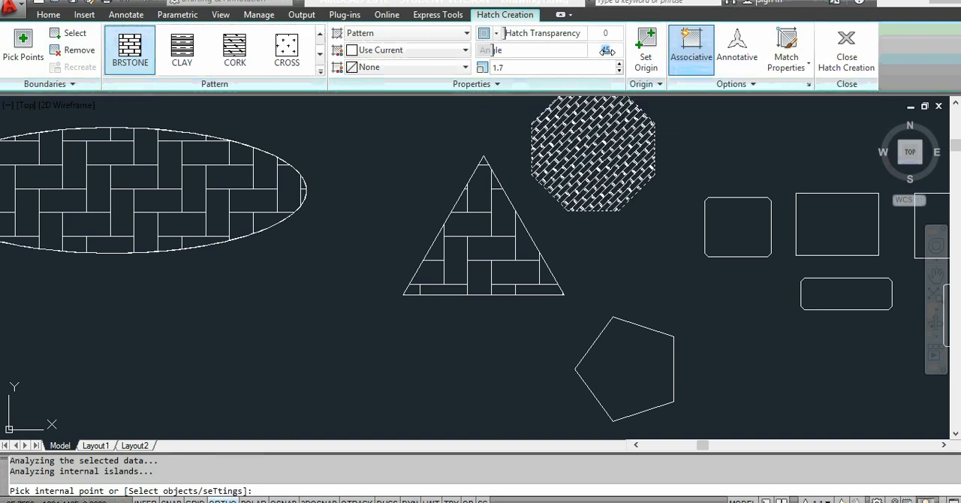
pyautogui.click(444, 127)
pyautogui.press('Escape')
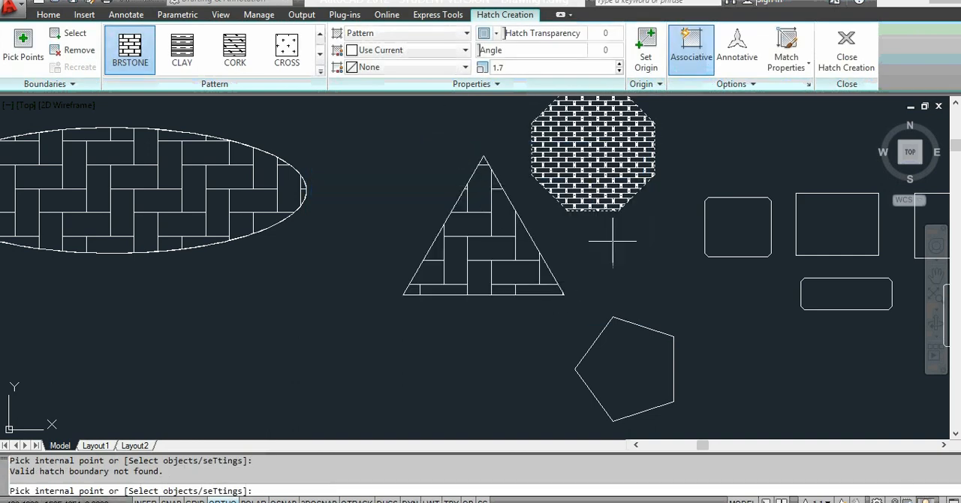
pyautogui.scroll(-5, 612, 241)
pyautogui.scroll(6, 609, 234)
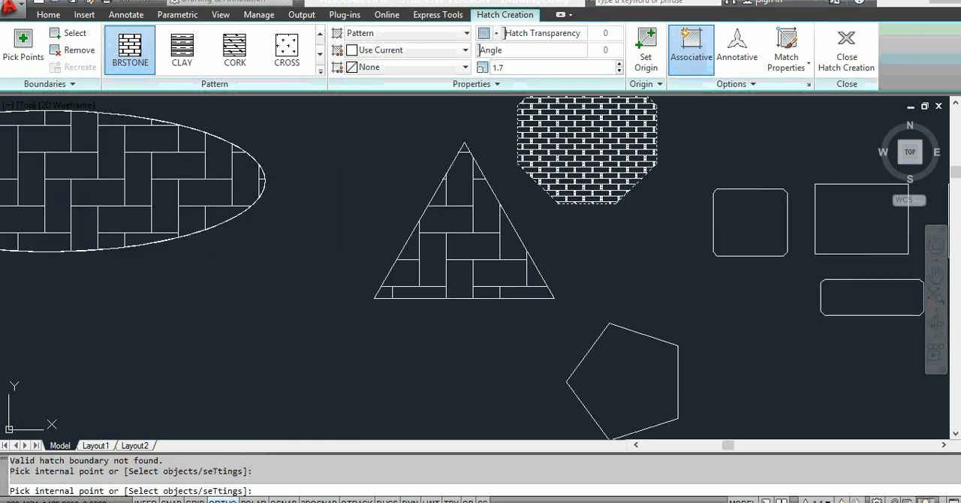
pyautogui.click(594, 252)
pyautogui.click(593, 286)
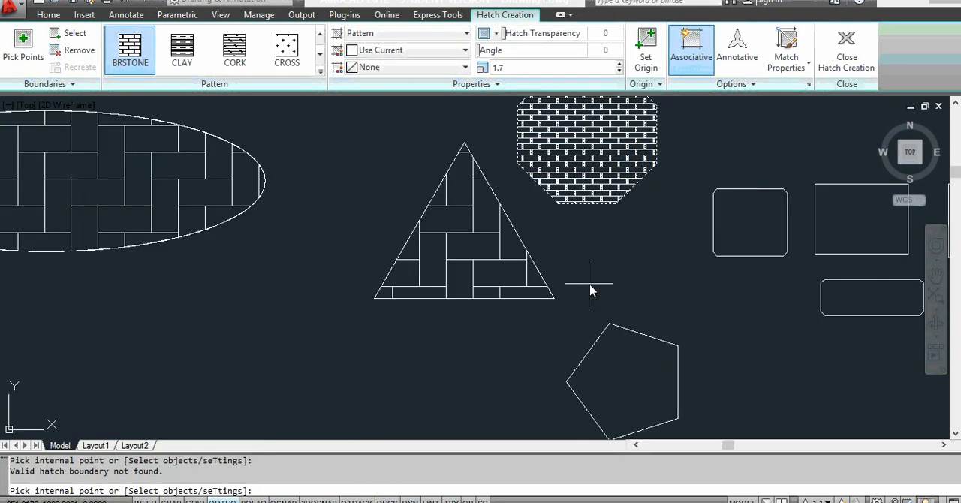
pyautogui.press('Escape')
pyautogui.press('Escape')
# Step: Start a gradient fill with the GR_LINEAR pattern and set its second colour to cyan, keeping blue as the first
pyautogui.scroll(-4, 613, 263)
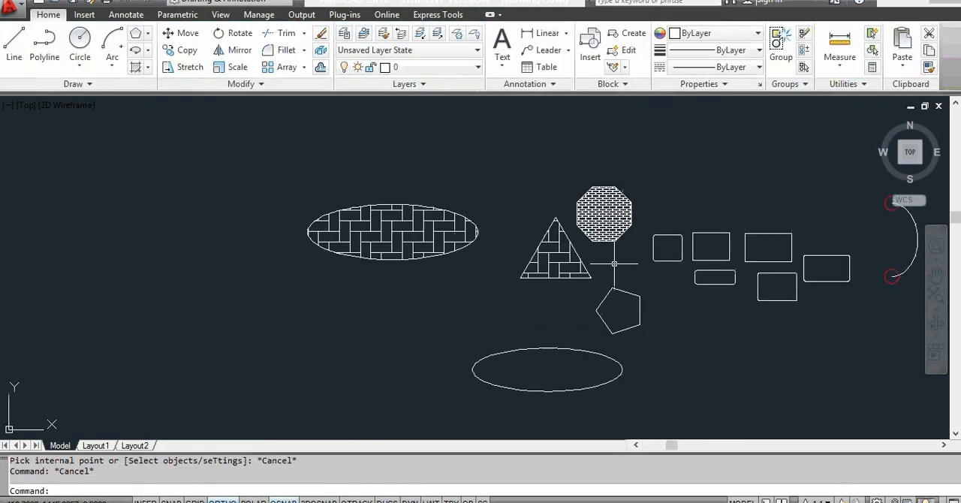
pyautogui.scroll(3, 614, 259)
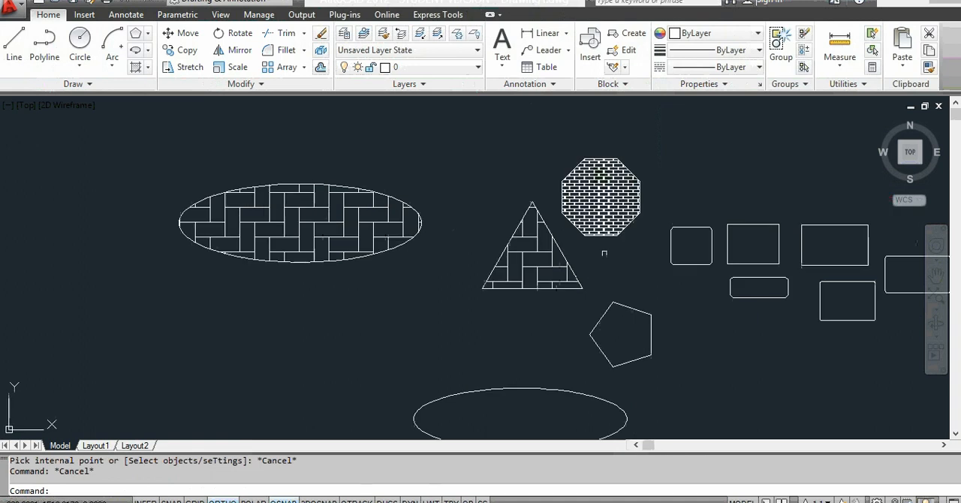
pyautogui.click(149, 67)
pyautogui.click(171, 120)
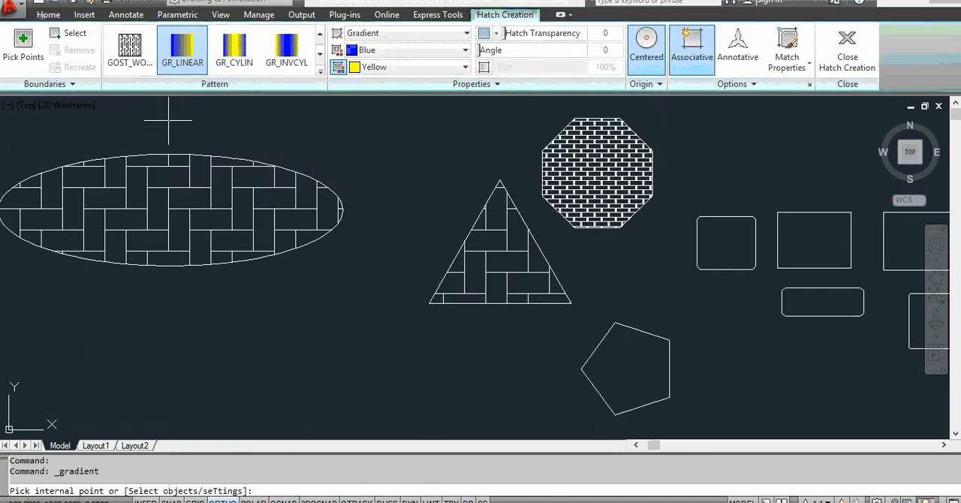
pyautogui.click(394, 67)
pyautogui.click(392, 138)
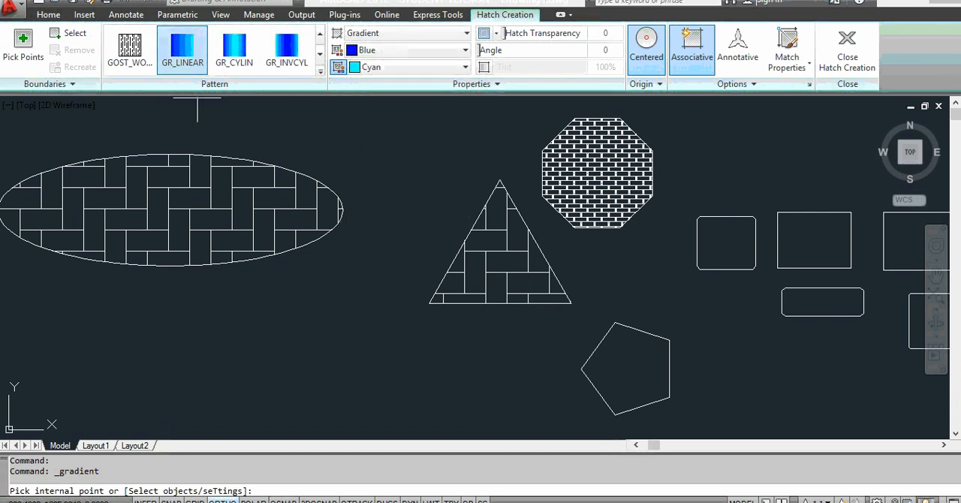
pyautogui.click(180, 49)
# Step: Apply the gradient inside the pentagon, the two nearest rectangles and the narrow rounded rectangle below them, and end the command
pyautogui.click(635, 364)
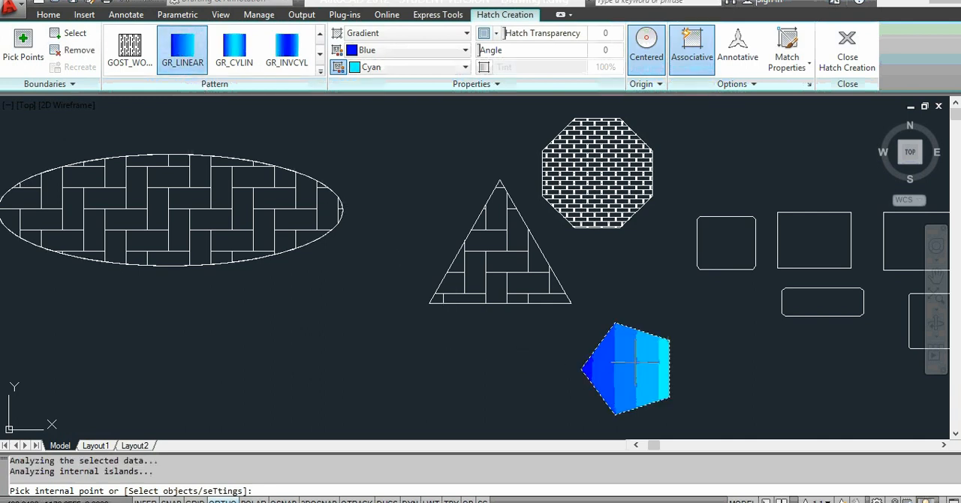
pyautogui.click(726, 242)
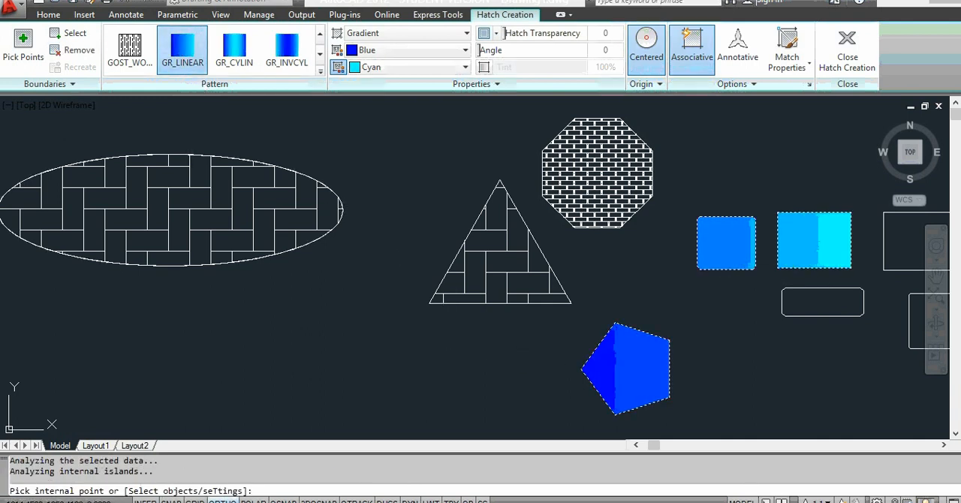
pyautogui.click(821, 302)
pyautogui.scroll(-2, 539, 192)
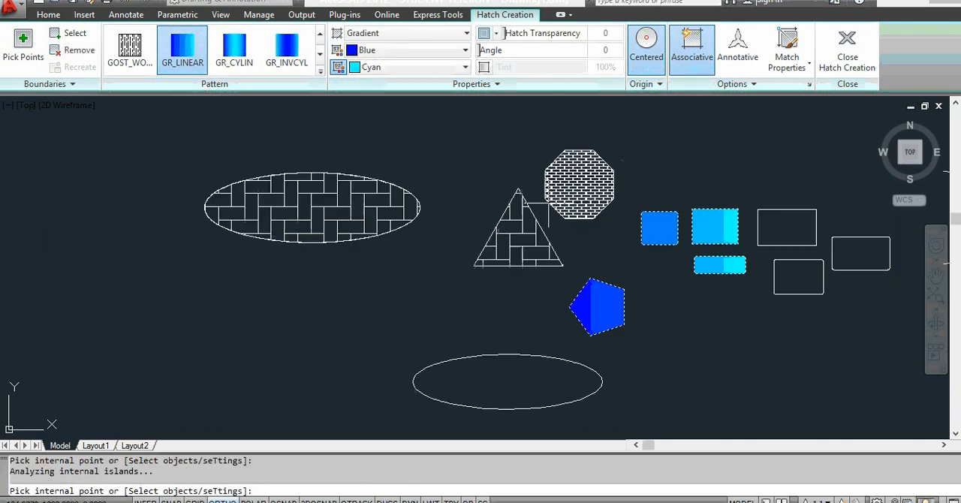
pyautogui.scroll(1, 492, 346)
pyautogui.scroll(-2, 492, 344)
pyautogui.scroll(-2, 492, 343)
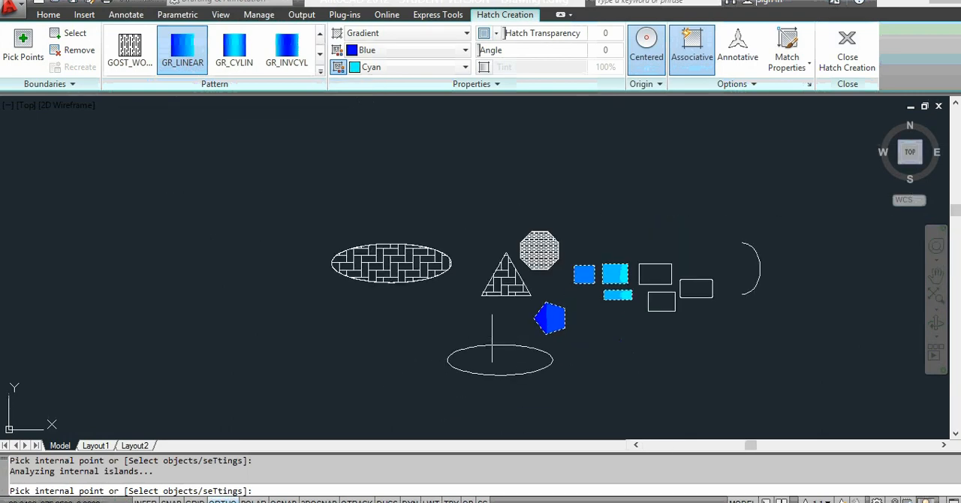
pyautogui.scroll(3, 505, 390)
pyautogui.scroll(-2, 502, 375)
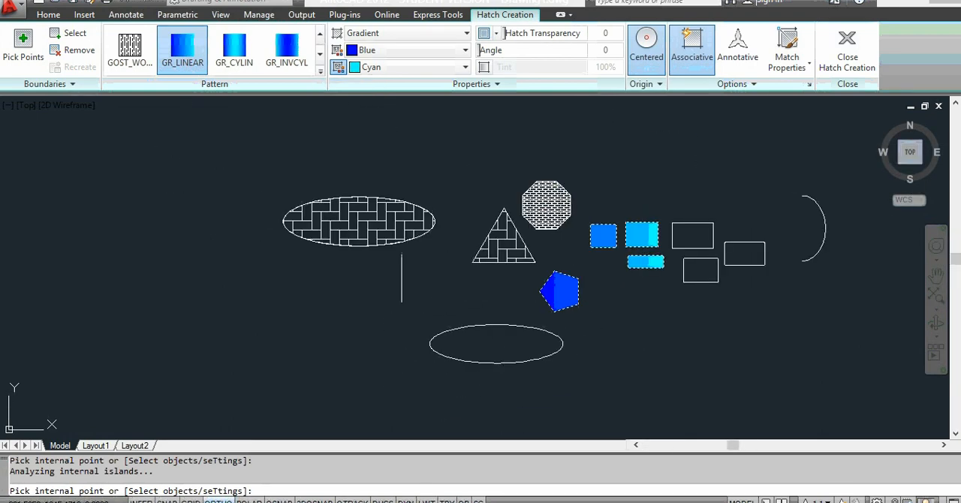
pyautogui.scroll(2, 399, 278)
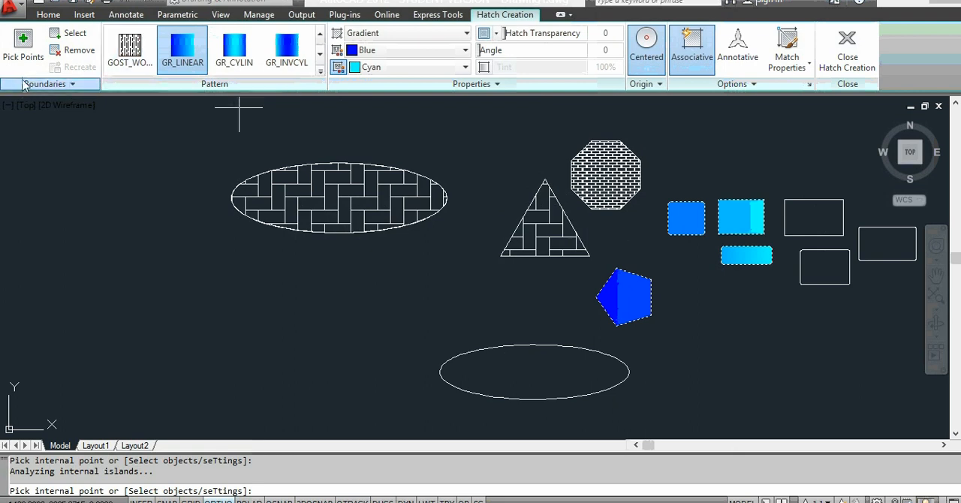
pyautogui.press('Escape')
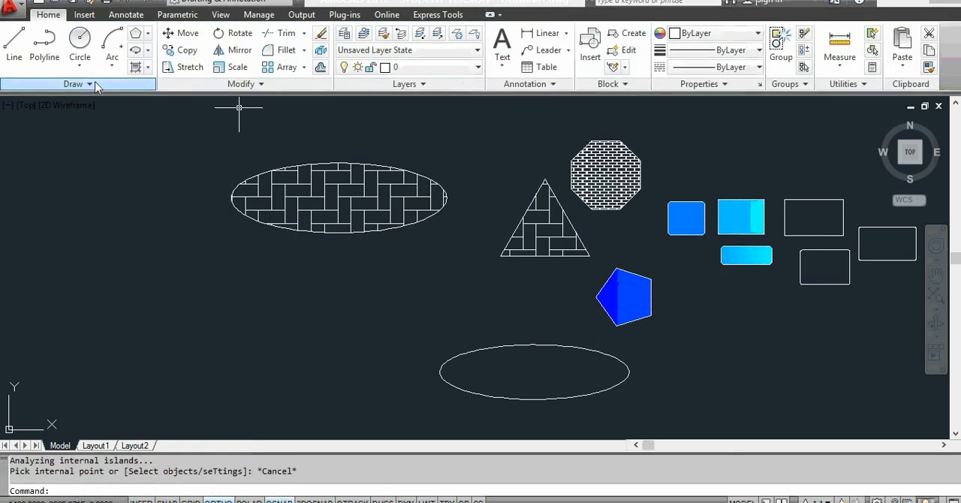
pyautogui.click(148, 67)
pyautogui.click(170, 150)
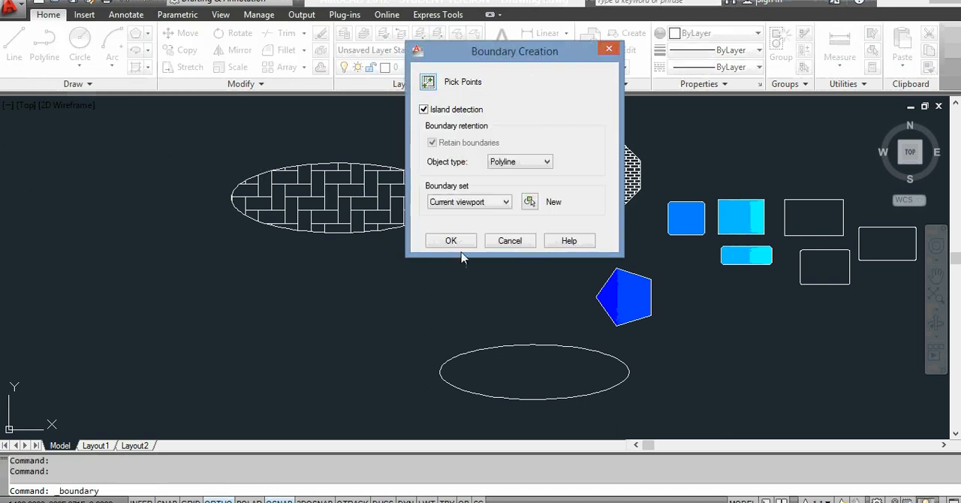
pyautogui.click(451, 241)
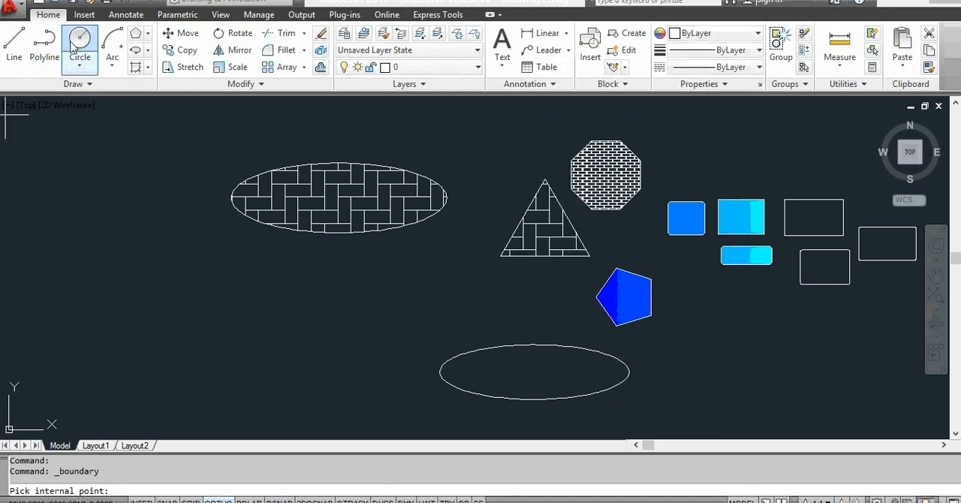
pyautogui.click(93, 262)
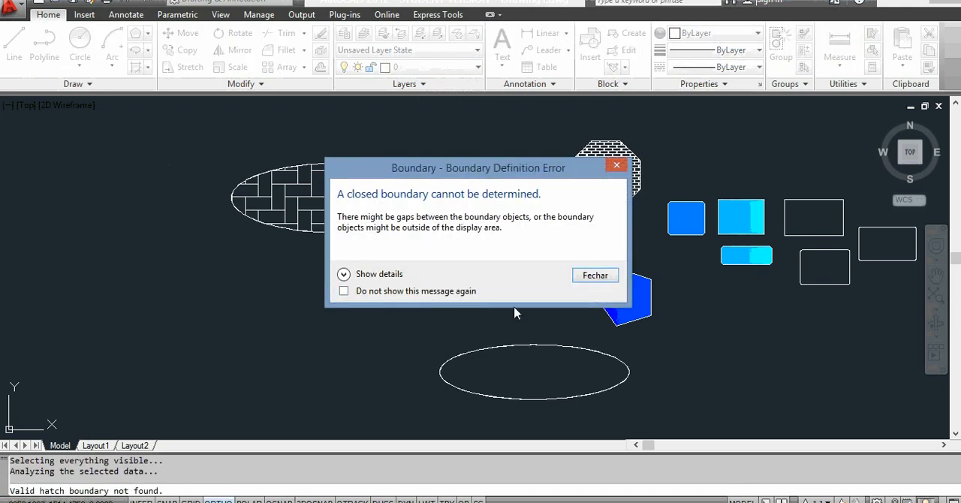
pyautogui.click(581, 278)
pyautogui.press('Escape')
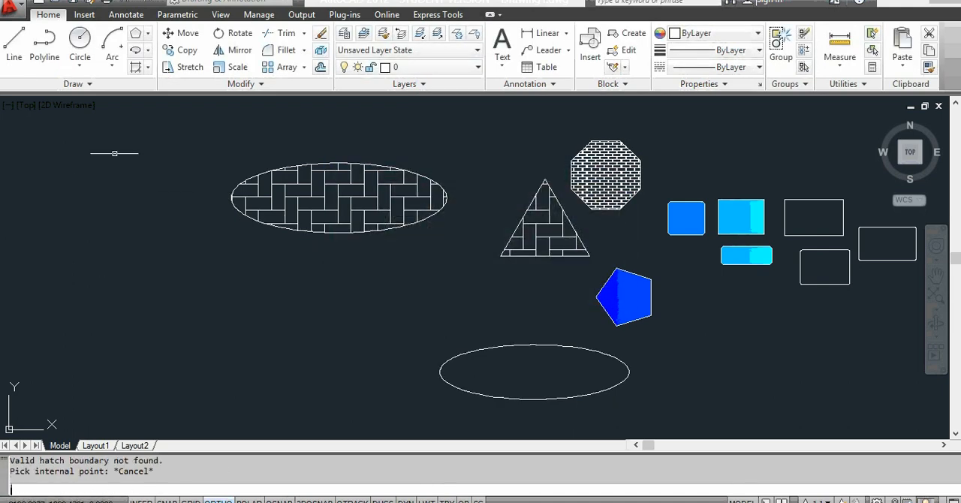
# Step: Draw a large circle in the empty area beside the hatched ellipse and a rectangle from its centre, overlapping the circle's lower-right quarter
pyautogui.click(81, 57)
pyautogui.click(124, 265)
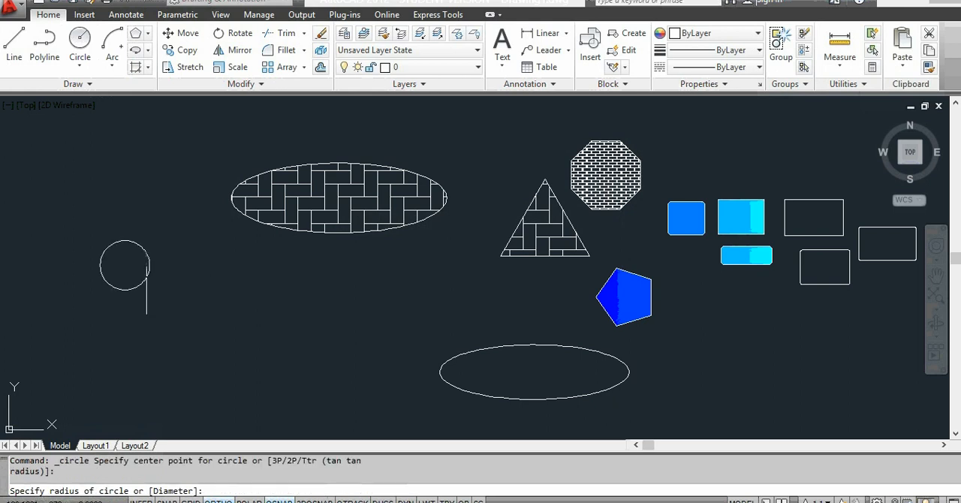
pyautogui.click(198, 338)
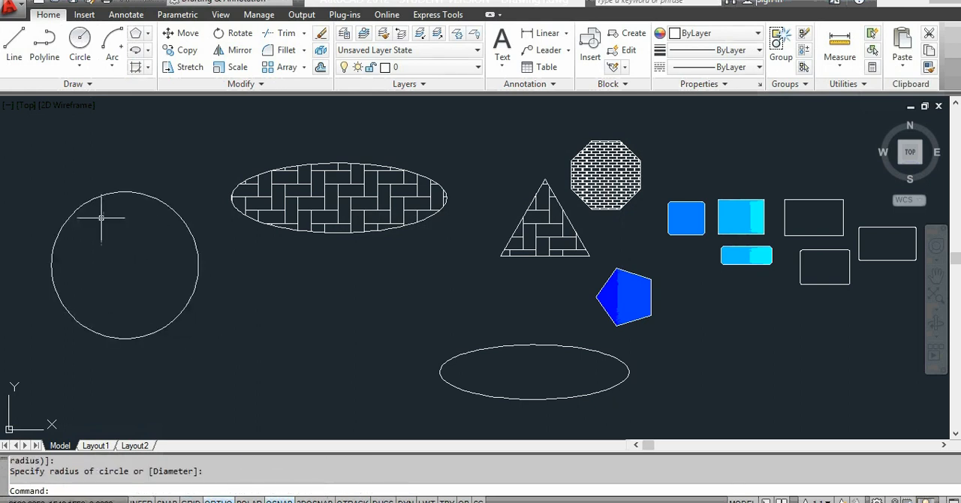
pyautogui.click(148, 33)
pyautogui.click(172, 56)
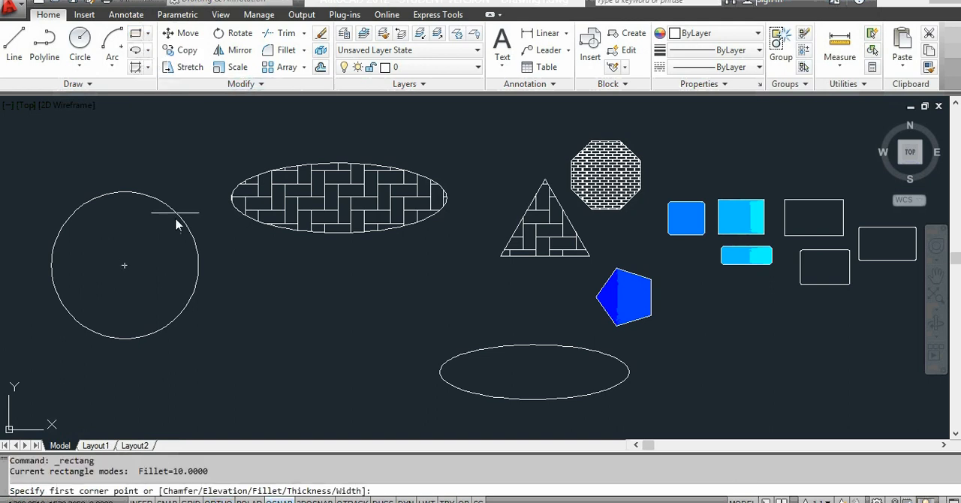
pyautogui.click(125, 264)
pyautogui.click(299, 362)
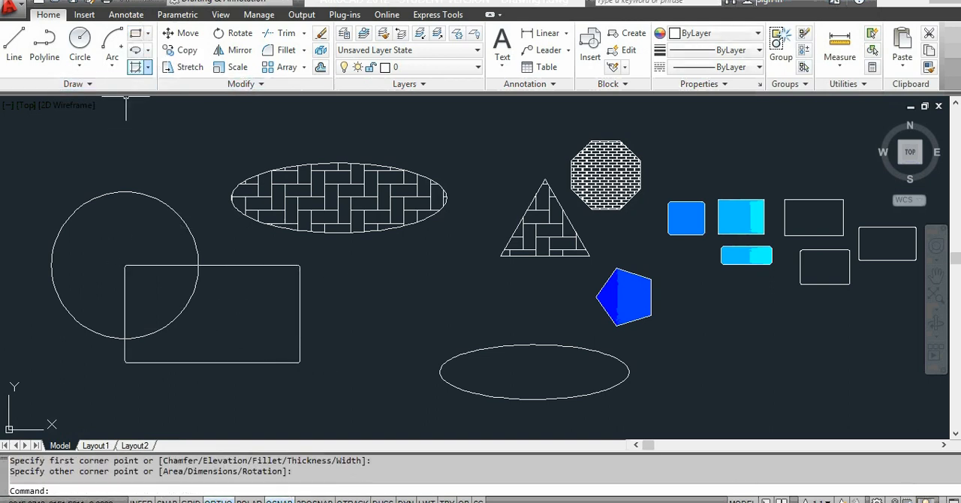
# Step: Create a polyline boundary from the area where the circle and rectangle overlap, leaving nothing selected
pyautogui.click(148, 67)
pyautogui.click(161, 143)
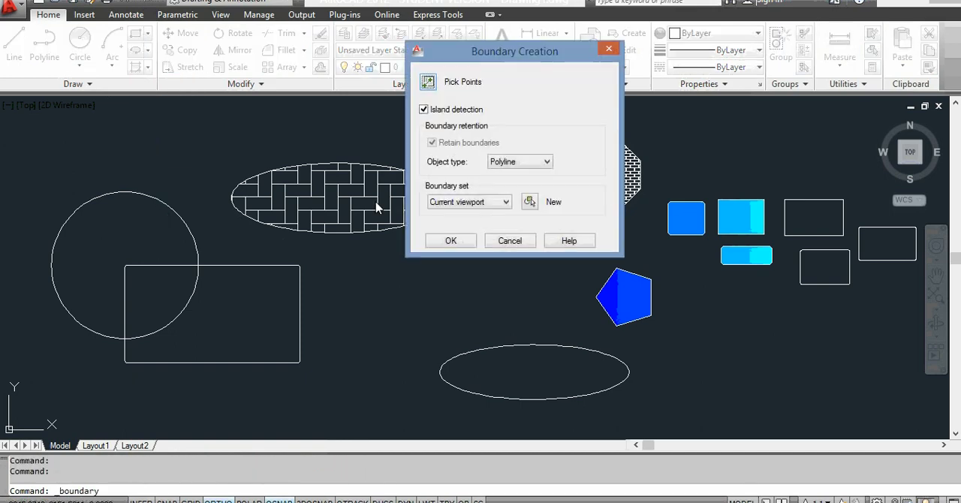
pyautogui.click(427, 82)
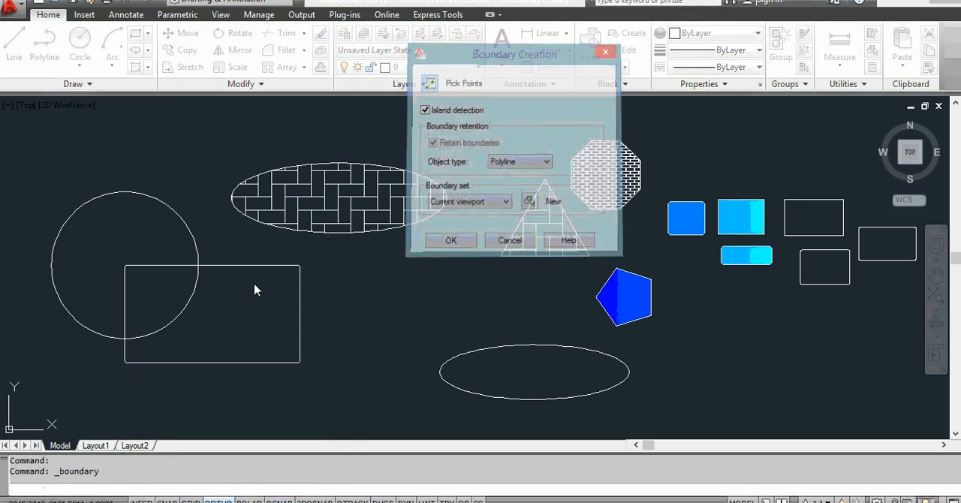
pyautogui.click(177, 297)
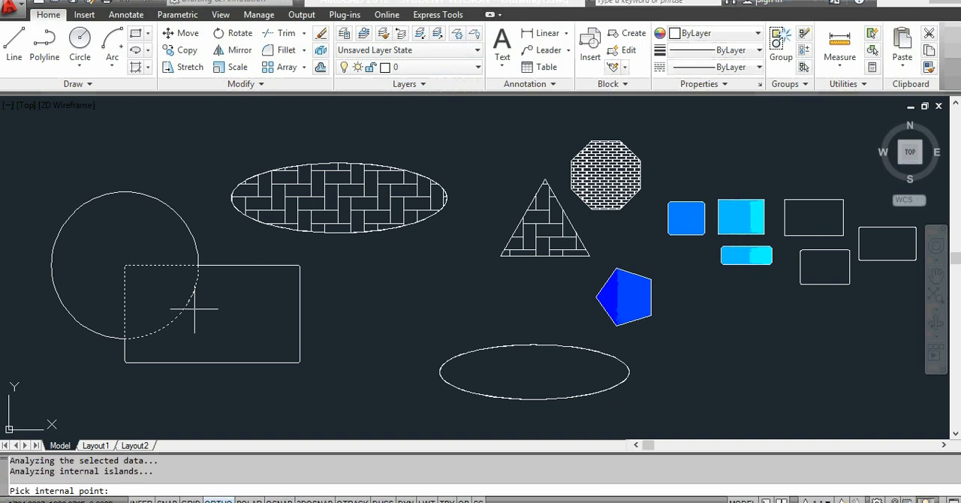
pyautogui.press('Return')
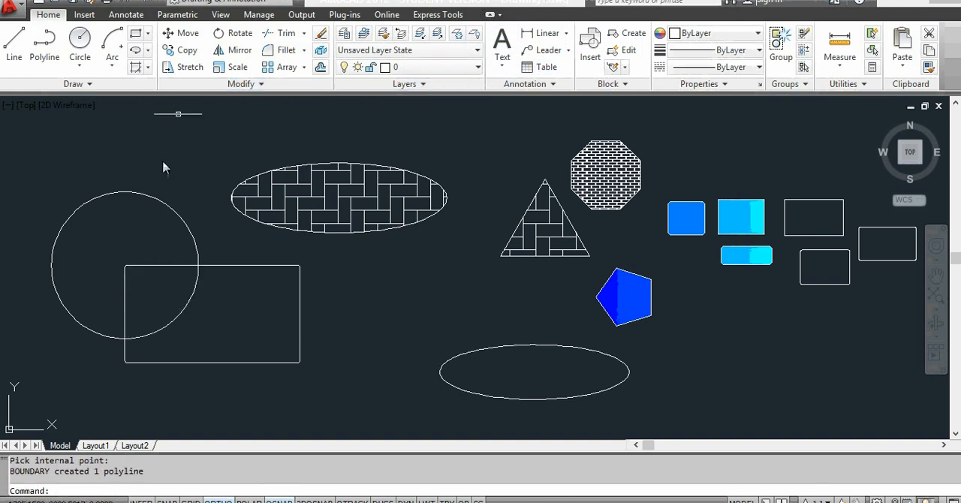
pyautogui.click(171, 204)
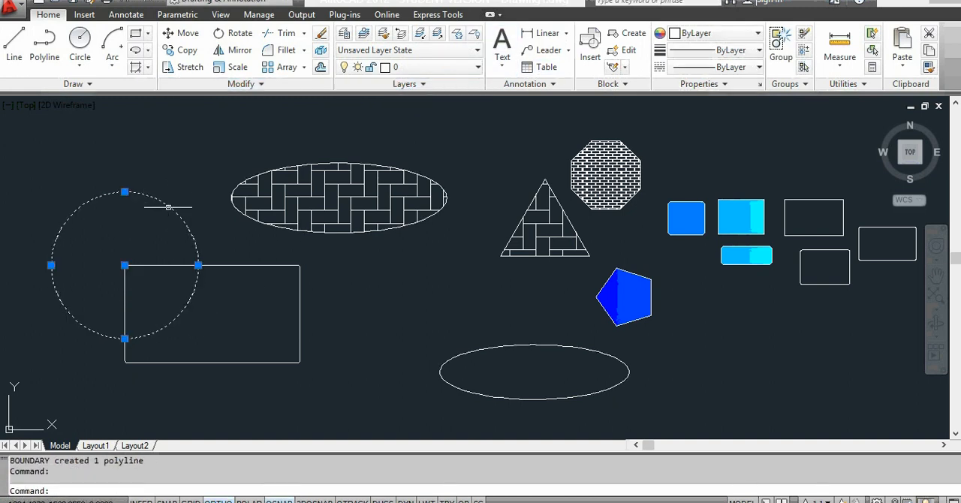
pyautogui.press('Escape')
pyautogui.press('Escape')
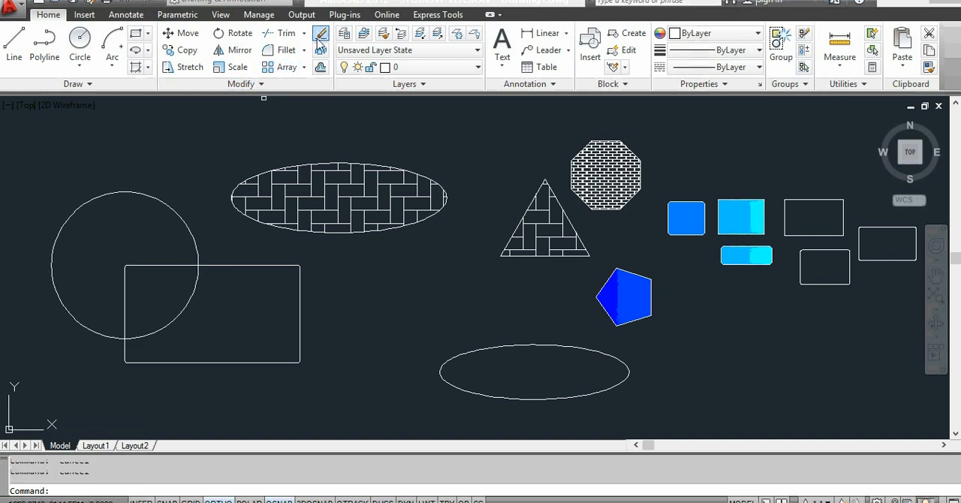
# Step: Erase the circle and the rectangle around the boundary polyline
pyautogui.click(319, 36)
pyautogui.click(103, 194)
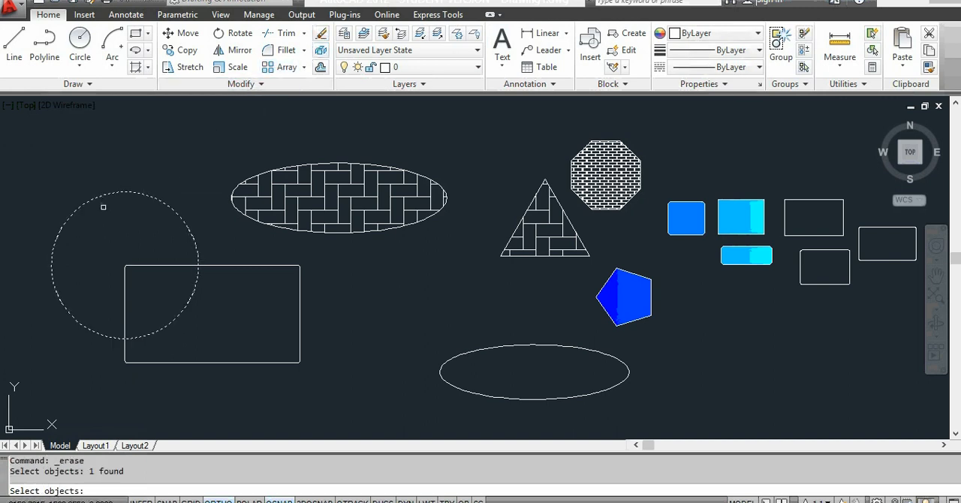
pyautogui.press('Return')
pyautogui.click(320, 34)
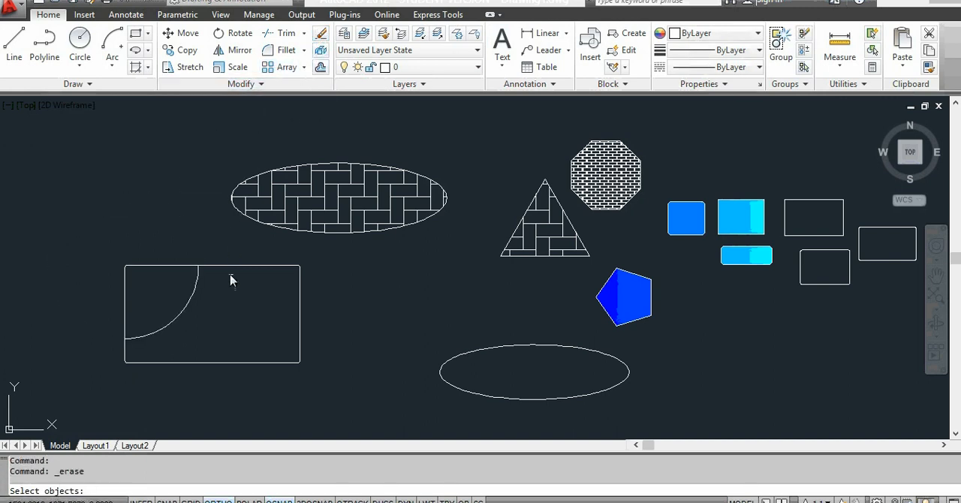
pyautogui.click(223, 268)
pyautogui.press('Return')
# Step: Inspect the isolated boundary shape and undo the erasure of the circle and the rectangle
pyautogui.scroll(5, 161, 338)
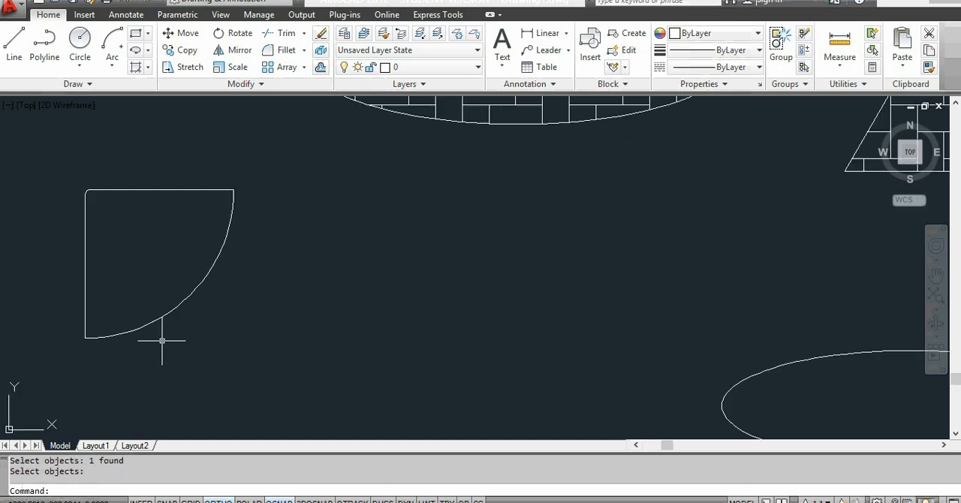
pyautogui.scroll(-4, 162, 338)
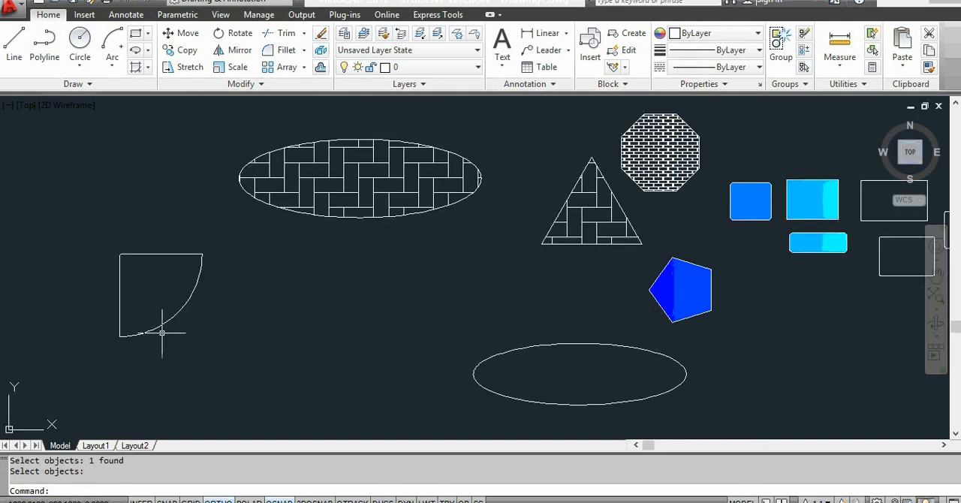
pyautogui.scroll(-3, 223, 338)
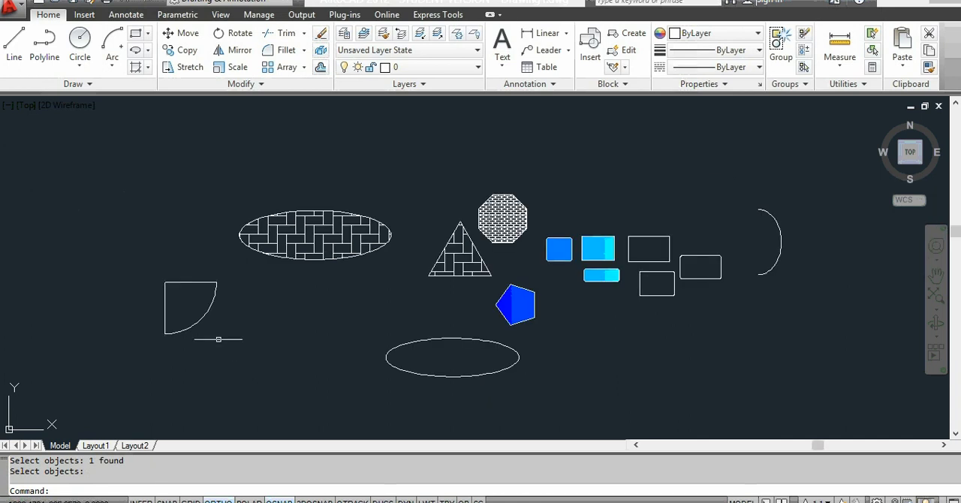
pyautogui.scroll(4, 173, 350)
pyautogui.scroll(-3, 173, 349)
pyautogui.scroll(4, 203, 349)
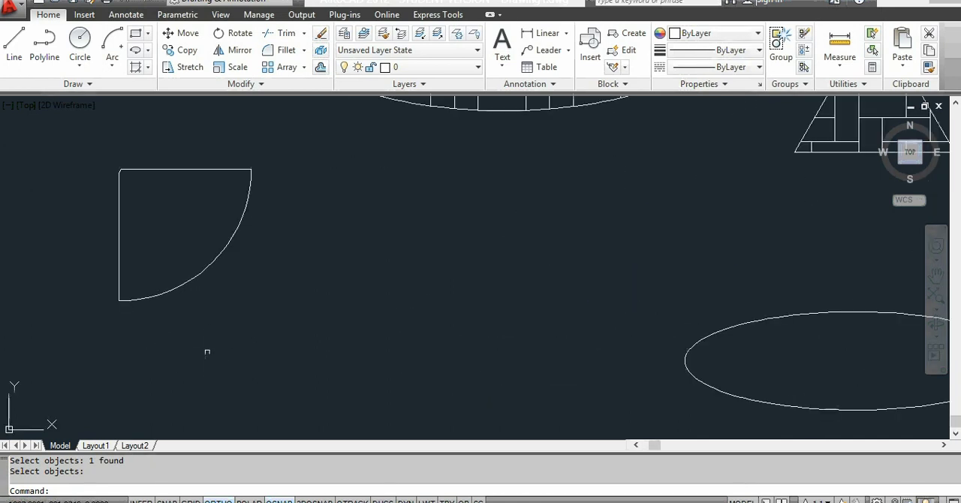
pyautogui.hotkey('ctrl', 'z')
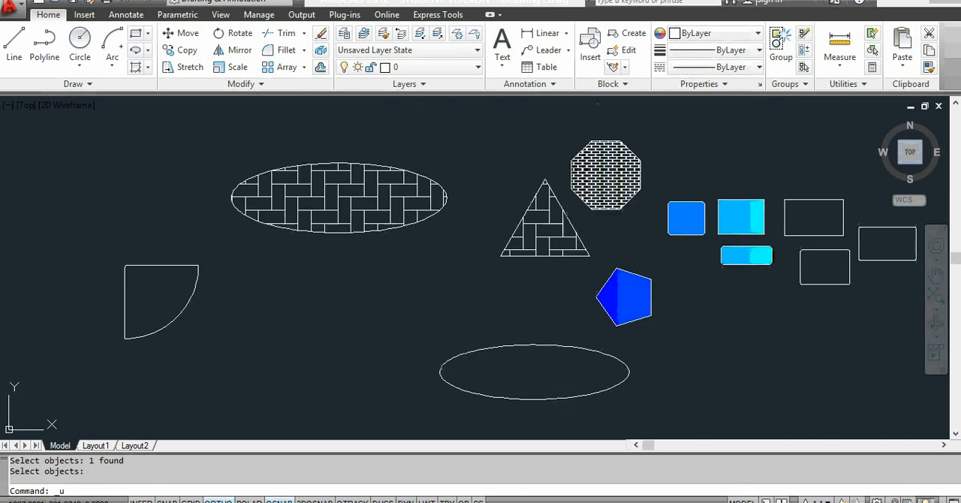
pyautogui.hotkey('ctrl', 'z')
pyautogui.hotkey('ctrl', 'z')
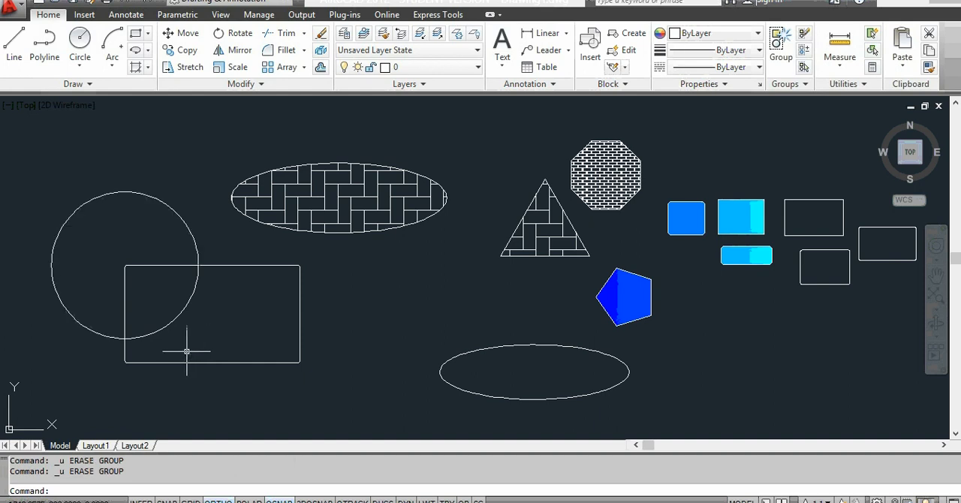
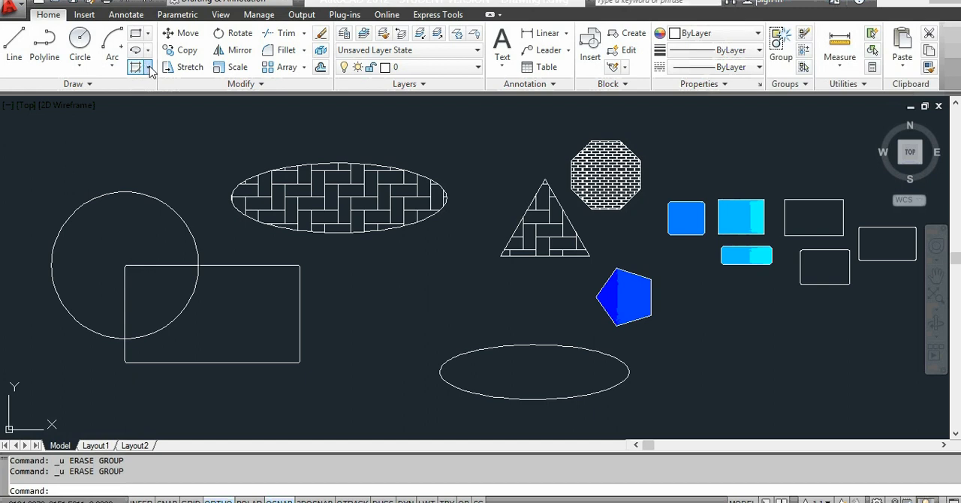
# Step: Hatch the circle and the rectangle outside their overlap with the GOST_GLASS pattern
pyautogui.click(150, 69)
pyautogui.click(165, 92)
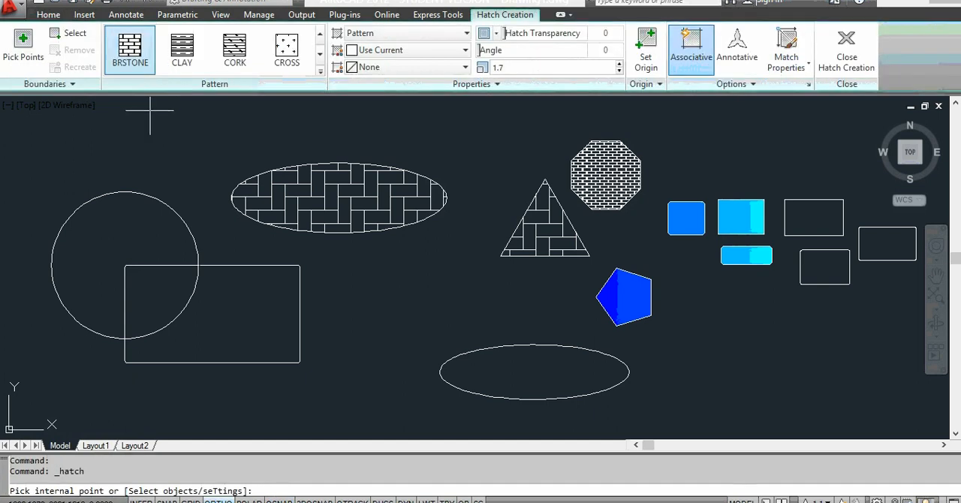
pyautogui.click(138, 200)
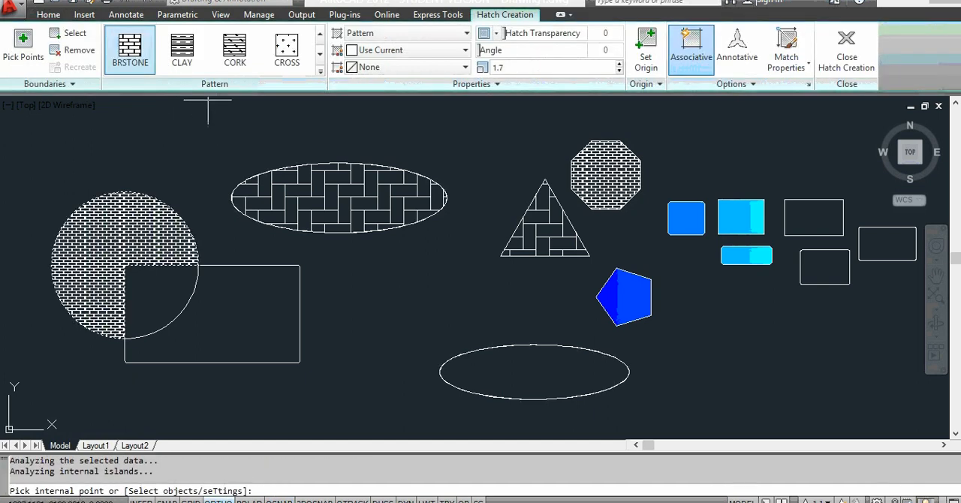
pyautogui.click(320, 56)
pyautogui.click(320, 55)
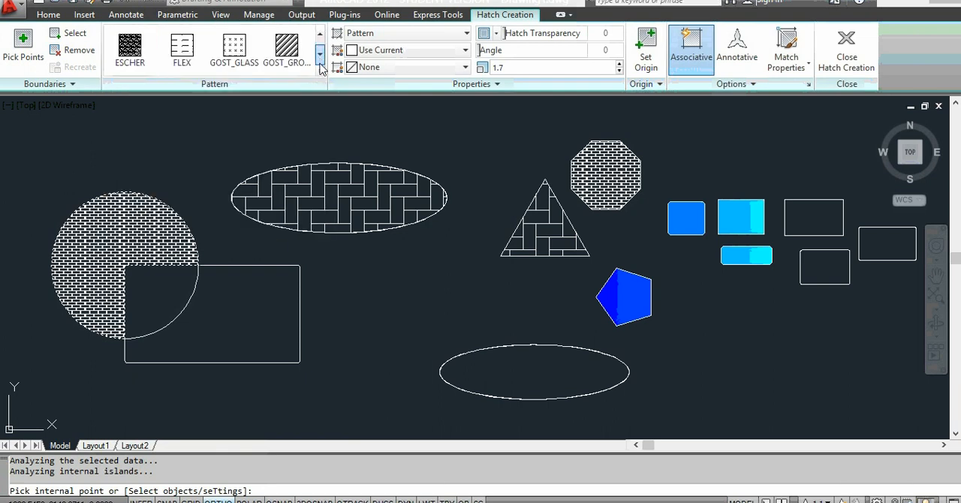
pyautogui.click(234, 49)
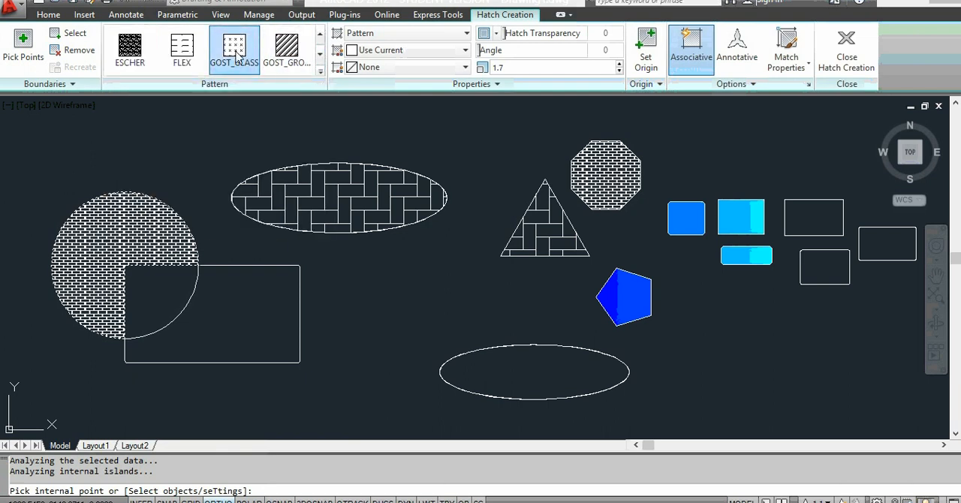
pyautogui.click(211, 311)
pyautogui.scroll(3, 134, 286)
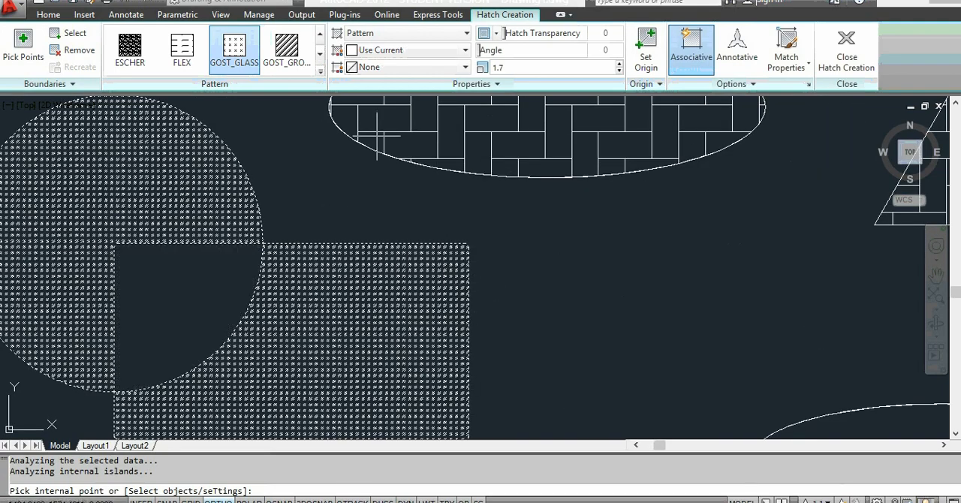
pyautogui.press('Escape')
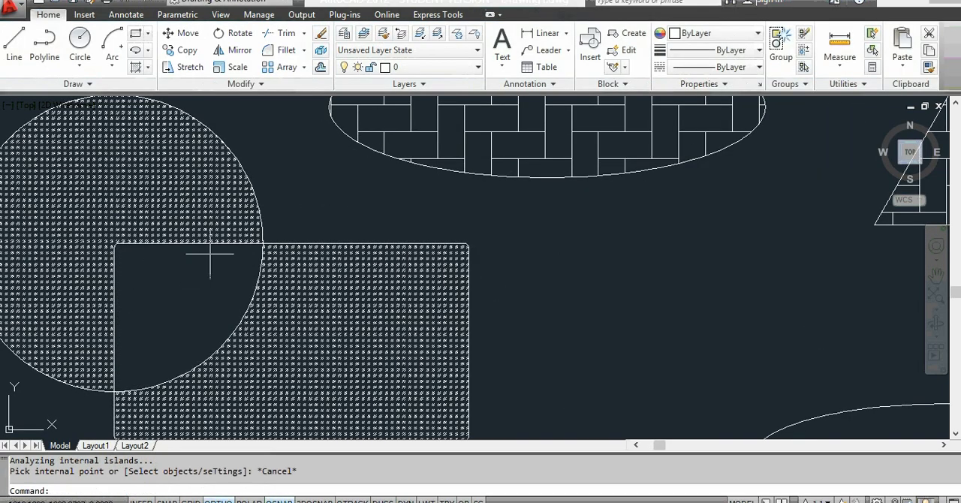
# Step: Inspect the new hatching around the unfilled overlap and erase all objects in the drawing
pyautogui.scroll(-3, 206, 263)
pyautogui.scroll(2, 193, 284)
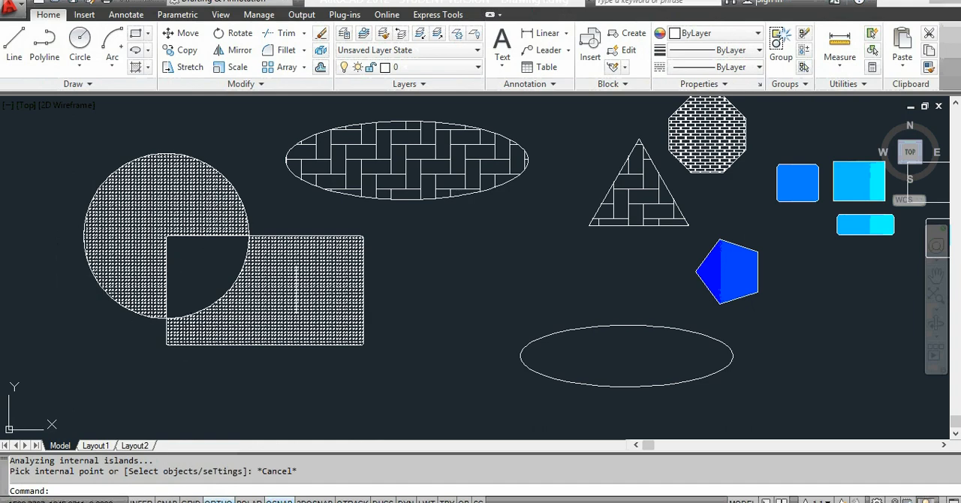
pyautogui.scroll(1, 246, 300)
pyautogui.scroll(1, 132, 241)
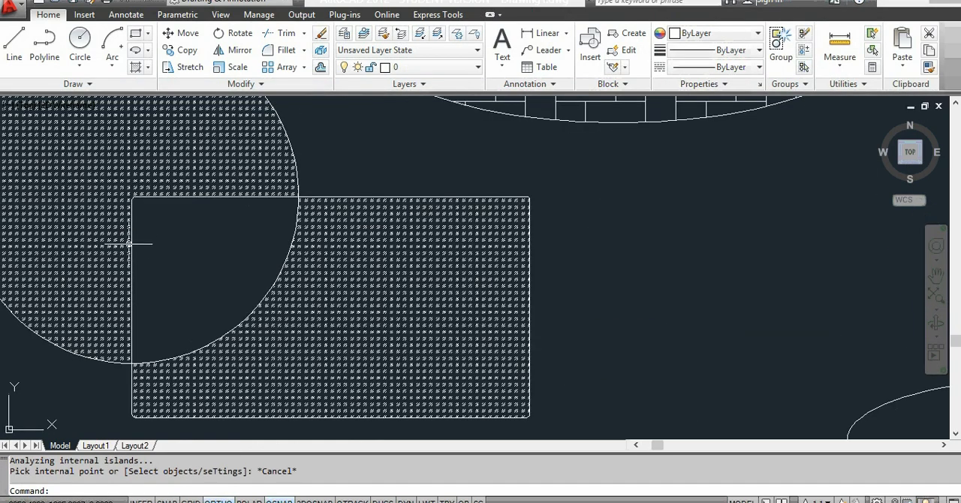
pyautogui.scroll(-2, 129, 244)
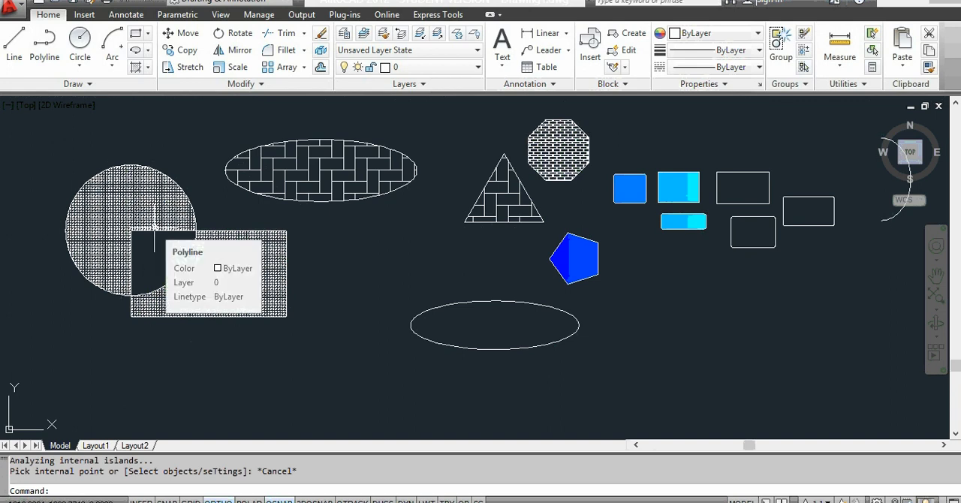
pyautogui.scroll(-4, 240, 226)
pyautogui.scroll(3, 297, 323)
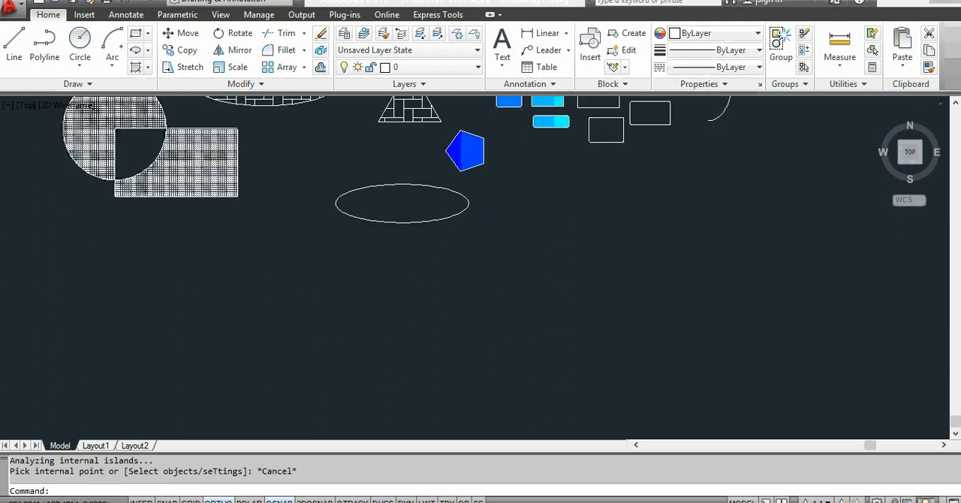
pyautogui.scroll(-3, 285, 393)
pyautogui.click(514, 197)
pyautogui.click(83, 338)
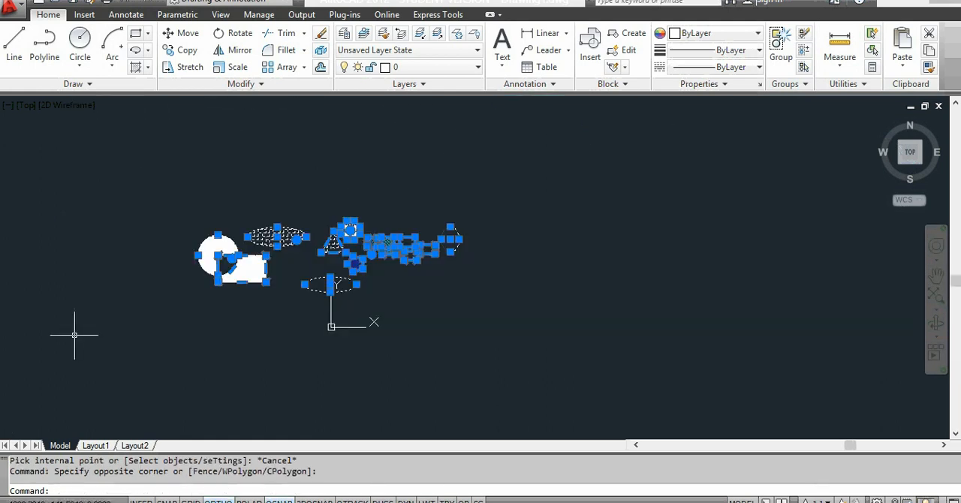
pyautogui.press('Delete')
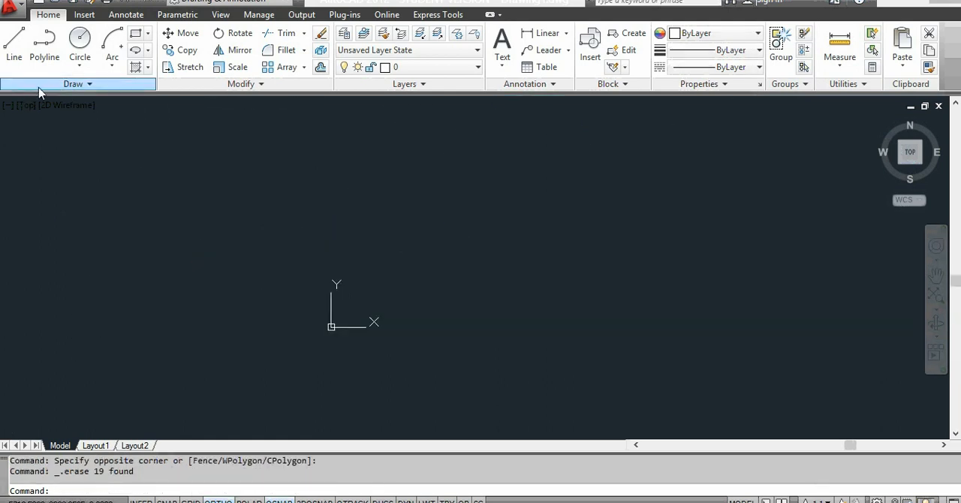
# Step: Draw a winding open spline through eight fit points across the empty drawing, with a narrow loop past its middle
pyautogui.click(39, 86)
pyautogui.click(9, 101)
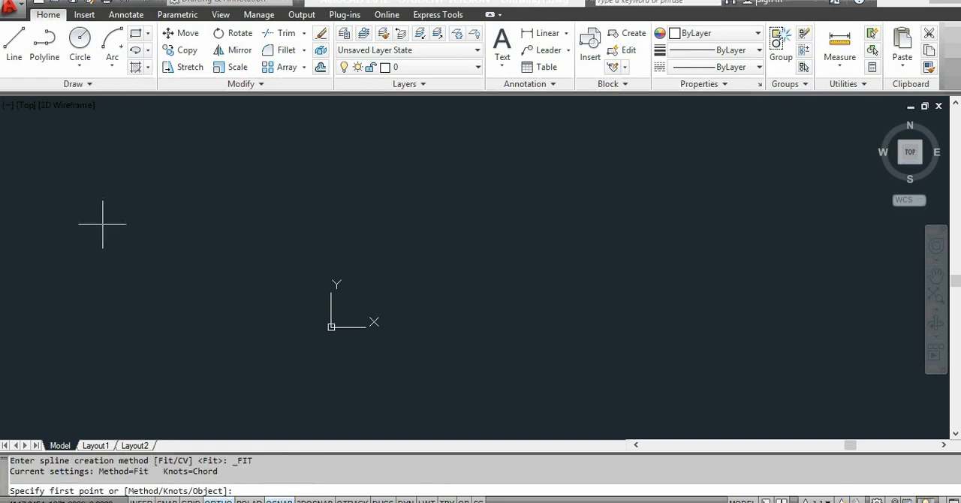
pyautogui.click(102, 223)
pyautogui.click(191, 172)
pyautogui.click(336, 211)
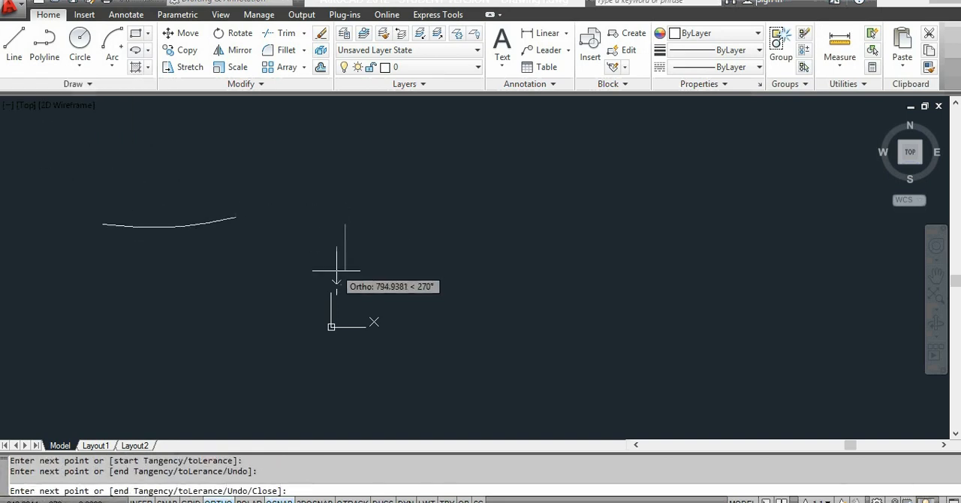
pyautogui.click(401, 289)
pyautogui.click(468, 267)
pyautogui.click(535, 215)
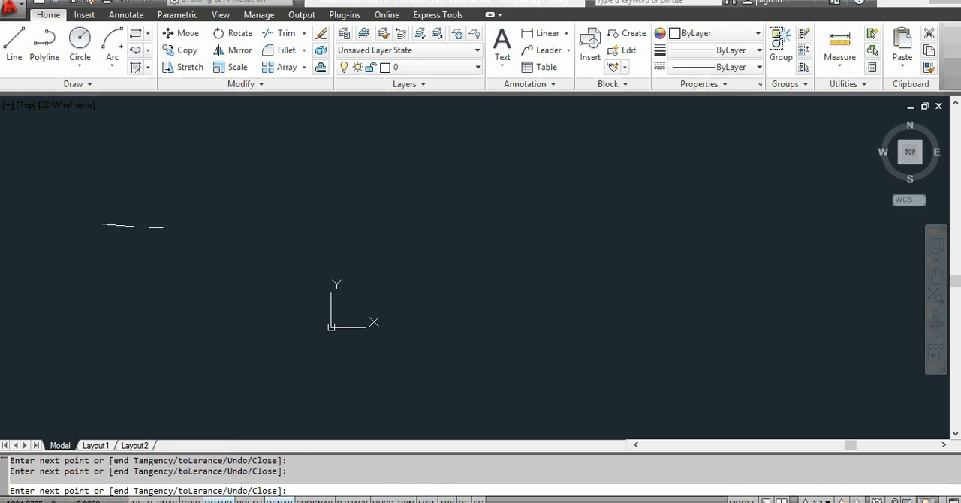
pyautogui.click(643, 331)
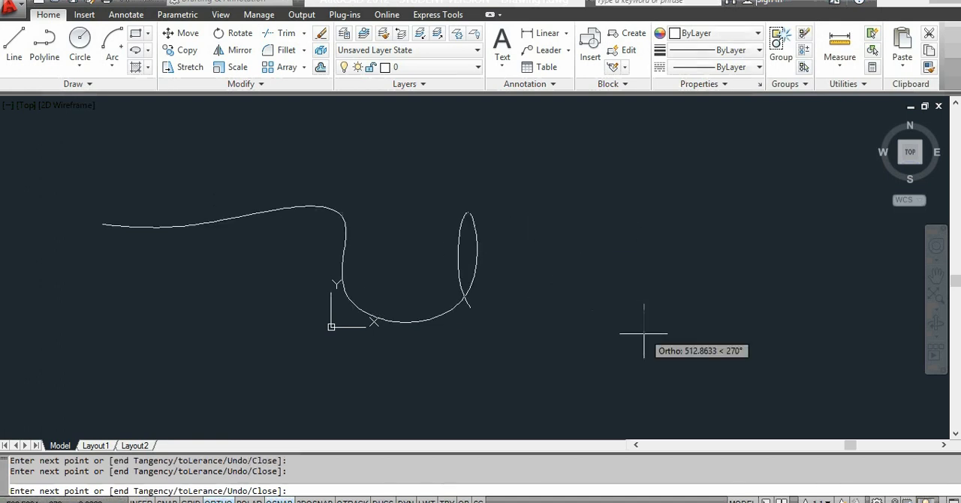
pyautogui.press('Return')
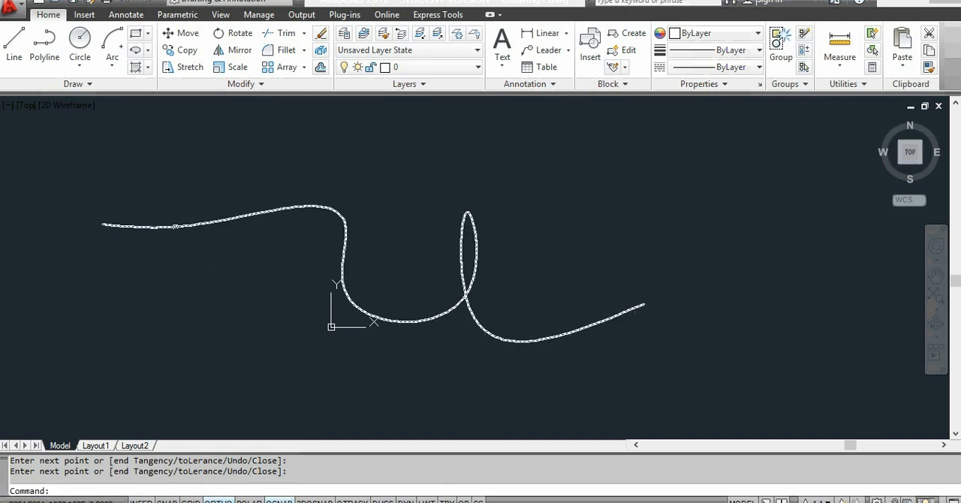
# Step: Show the spline's fit points, then stretch the second one upward and the third one to the right
pyautogui.click(176, 221)
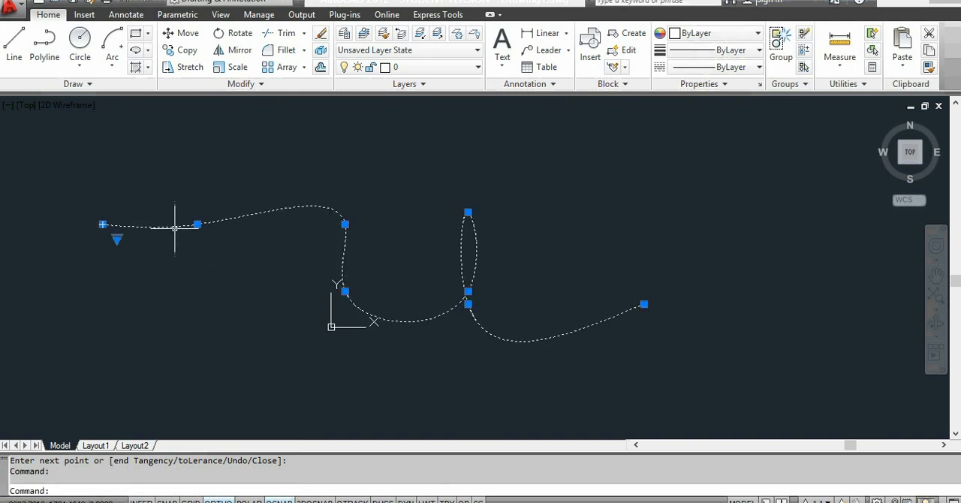
pyautogui.click(117, 237)
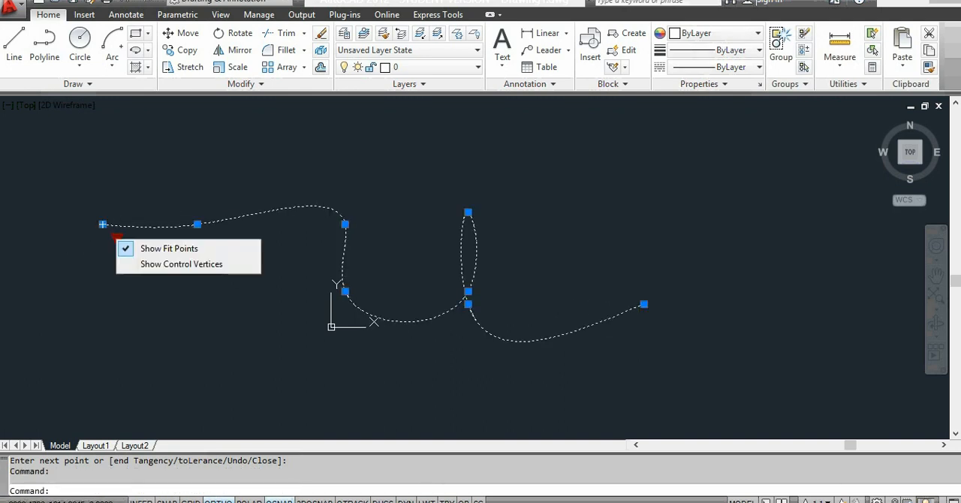
pyautogui.click(161, 251)
pyautogui.click(197, 223)
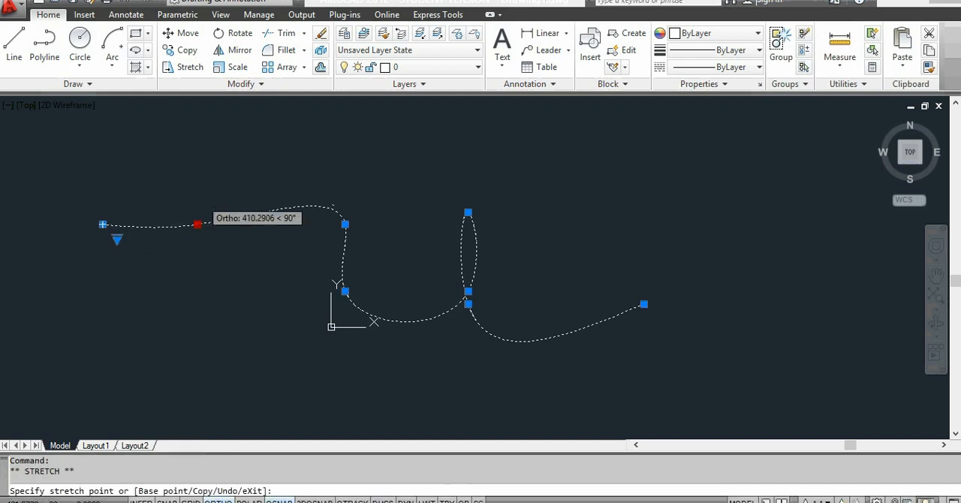
pyautogui.click(197, 198)
pyautogui.click(344, 224)
pyautogui.click(366, 223)
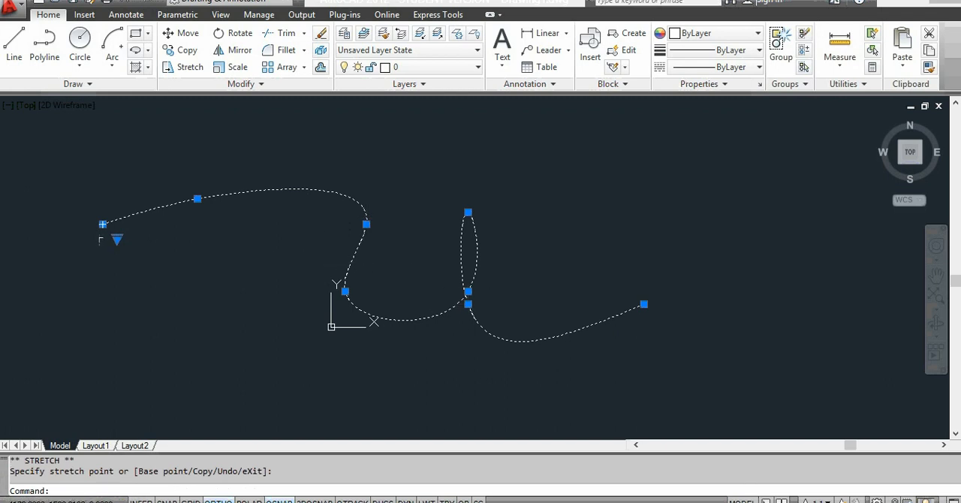
# Step: Show the spline's control vertices, stretch the one above the first bend straight down and the lowest one slightly left, leaving nothing selected
pyautogui.click(117, 239)
pyautogui.click(154, 264)
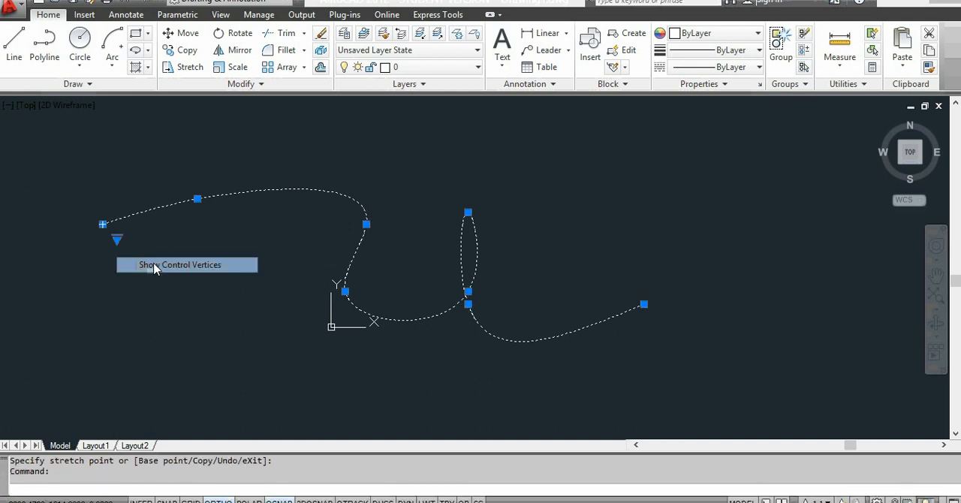
pyautogui.click(417, 175)
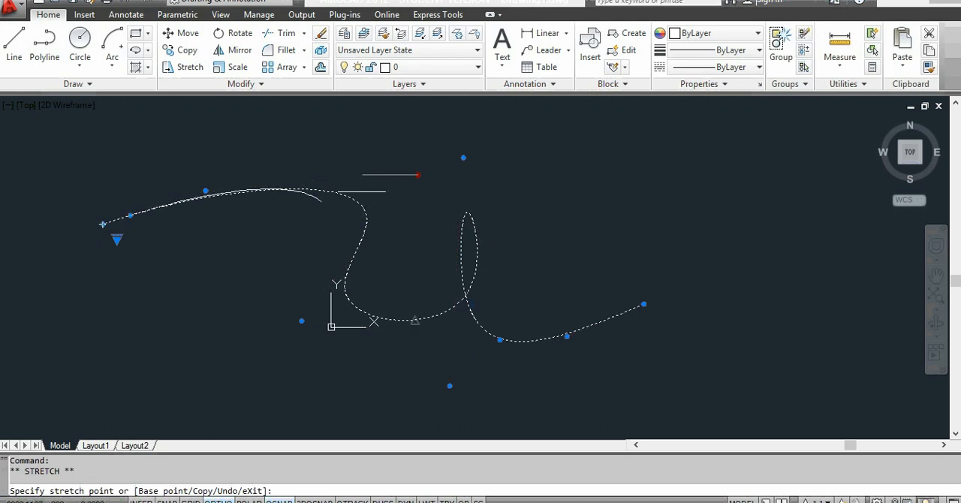
pyautogui.click(424, 385)
pyautogui.click(425, 386)
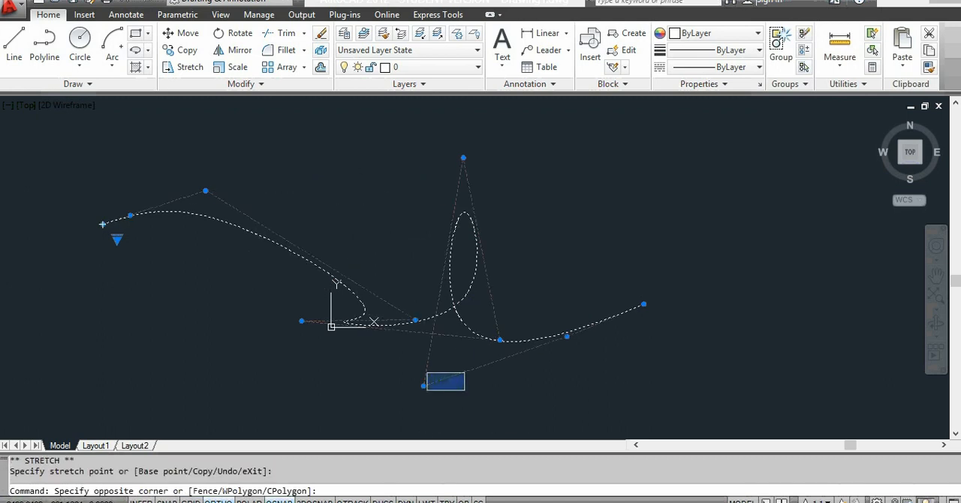
pyautogui.click(488, 350)
pyautogui.press('Escape')
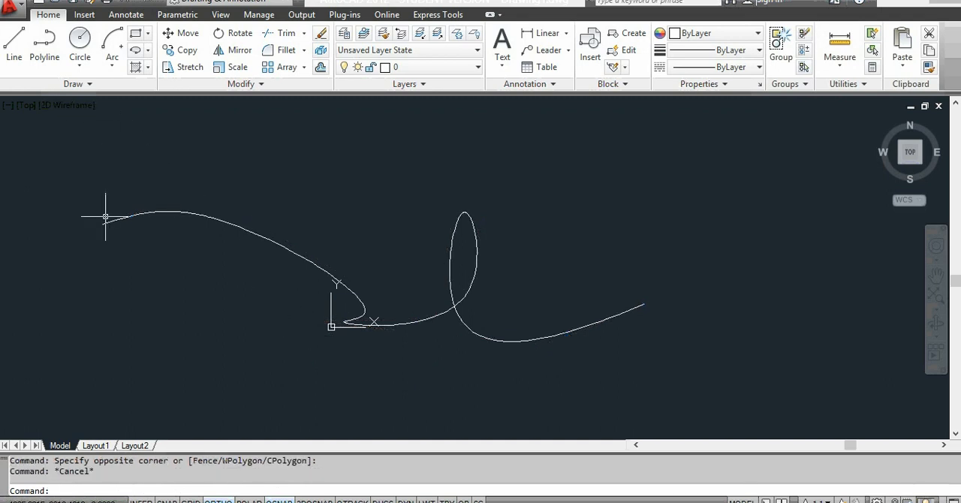
# Step: Erase the reshaped spline
pyautogui.click(525, 188)
pyautogui.click(308, 327)
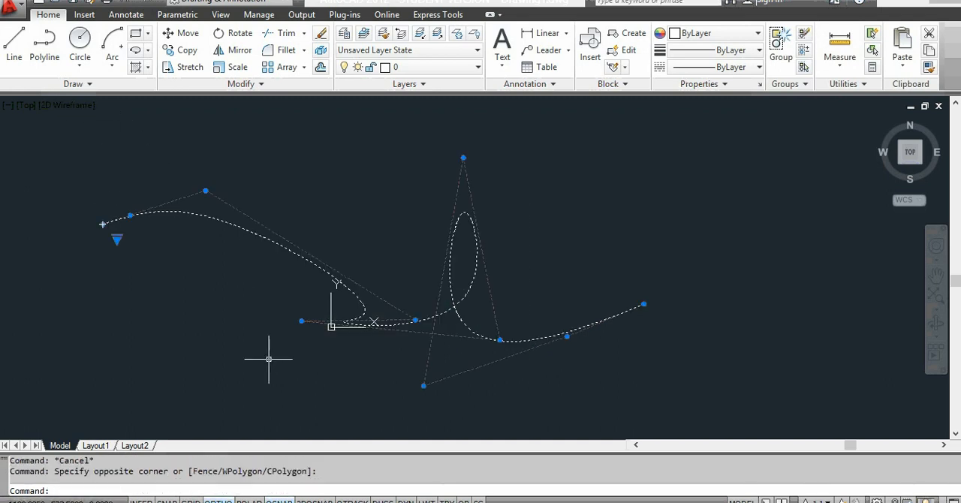
pyautogui.press('Delete')
# Step: Draw a horizontal construction line through a point above and left of the origin
pyautogui.click(88, 83)
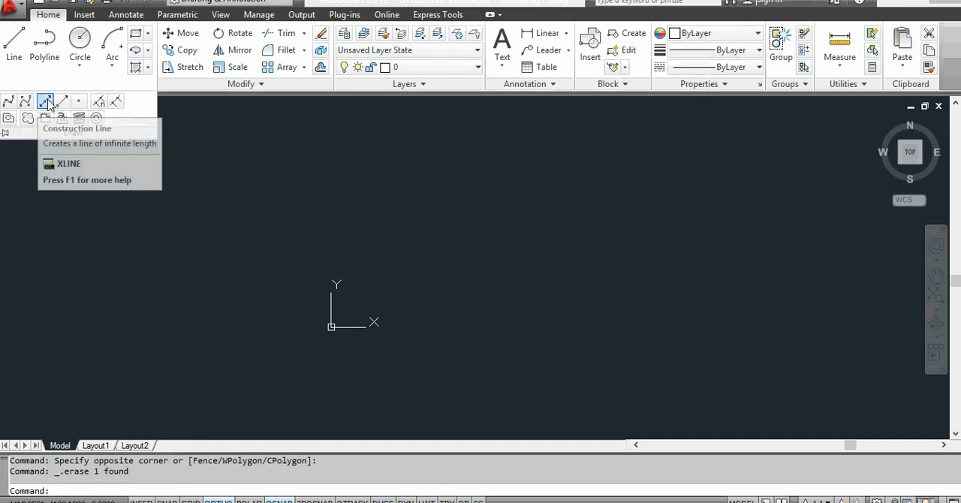
pyautogui.click(46, 103)
pyautogui.click(270, 226)
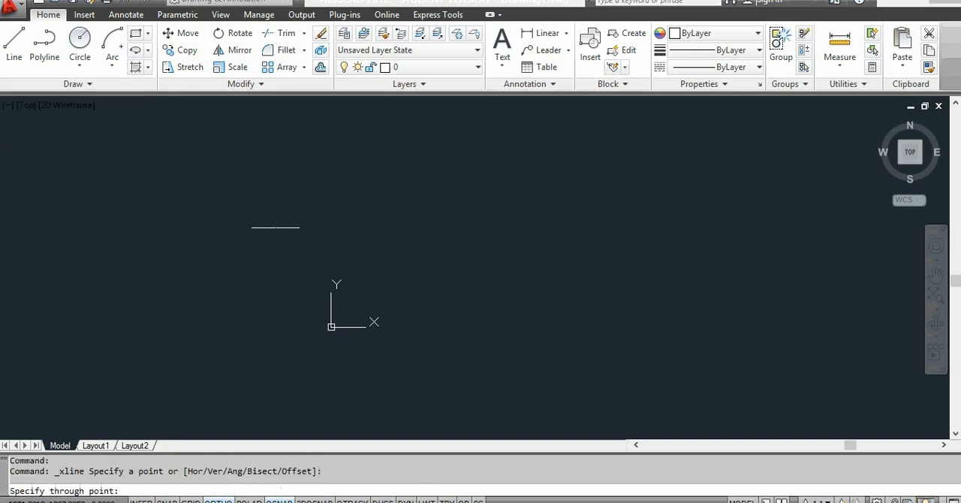
pyautogui.click(316, 227)
pyautogui.click(273, 226)
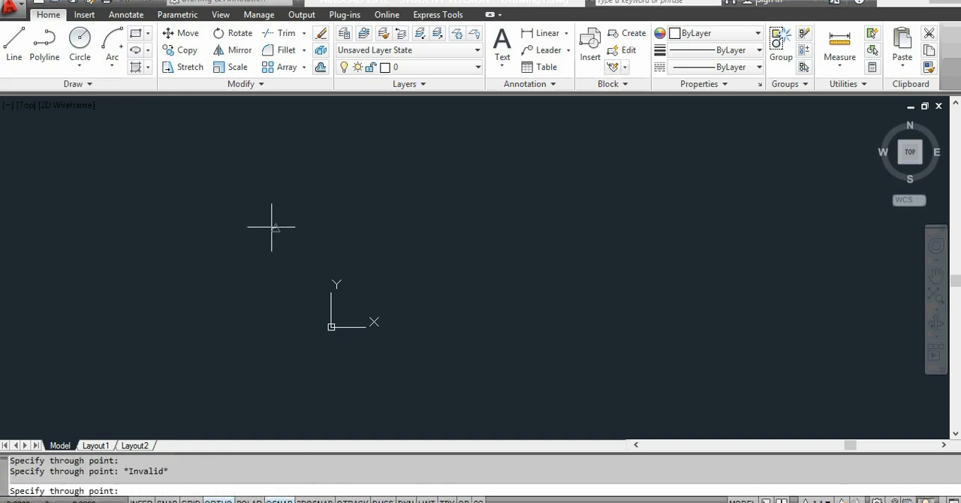
# Step: Turn Ortho off and add several slanted construction lines fanning out through the horizontal line's base point
pyautogui.press('F8')
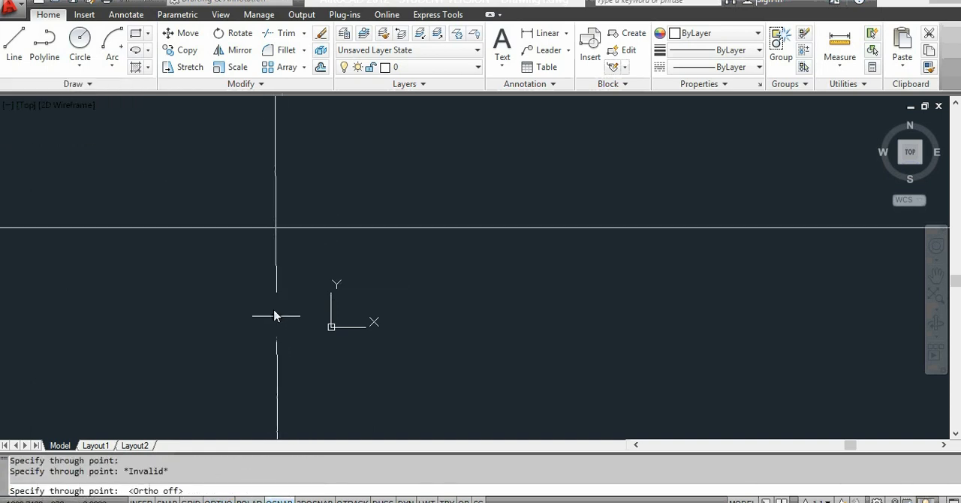
pyautogui.click(268, 285)
pyautogui.click(239, 271)
pyautogui.click(226, 256)
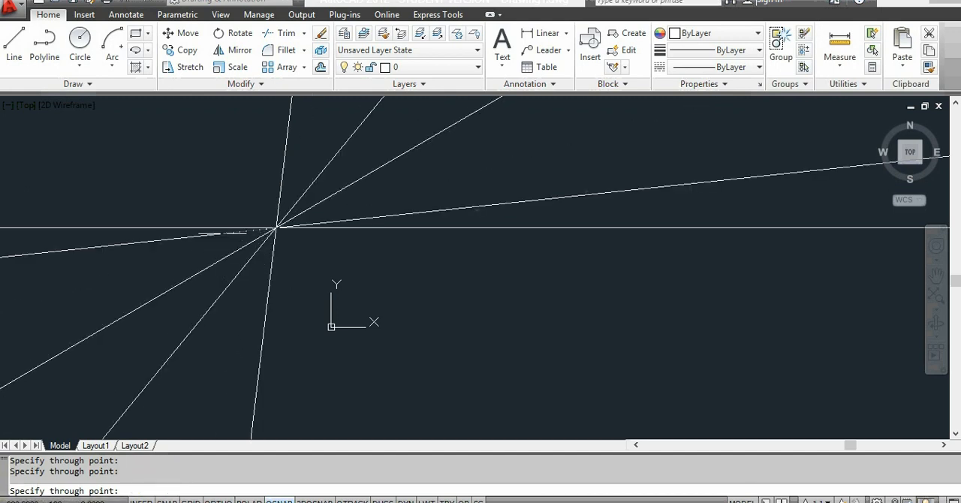
pyautogui.click(220, 214)
pyautogui.click(214, 192)
pyautogui.click(230, 172)
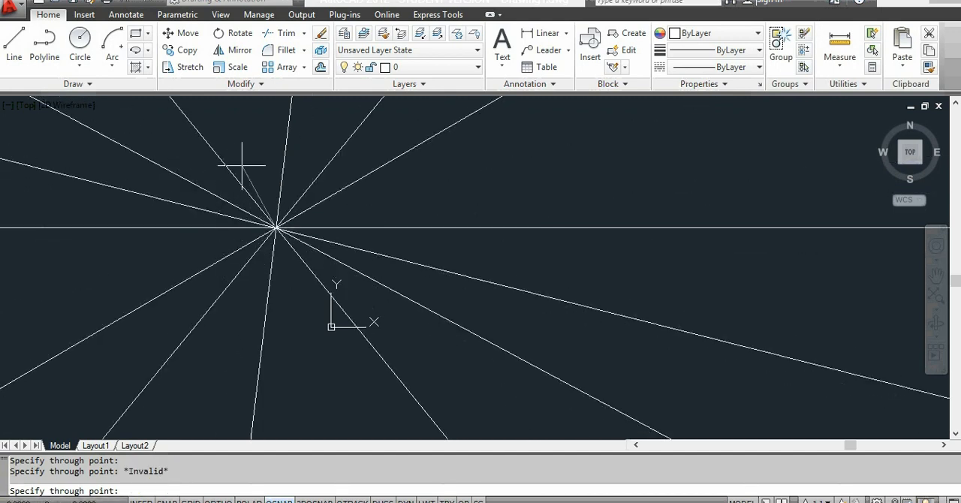
pyautogui.click(252, 164)
pyautogui.click(275, 176)
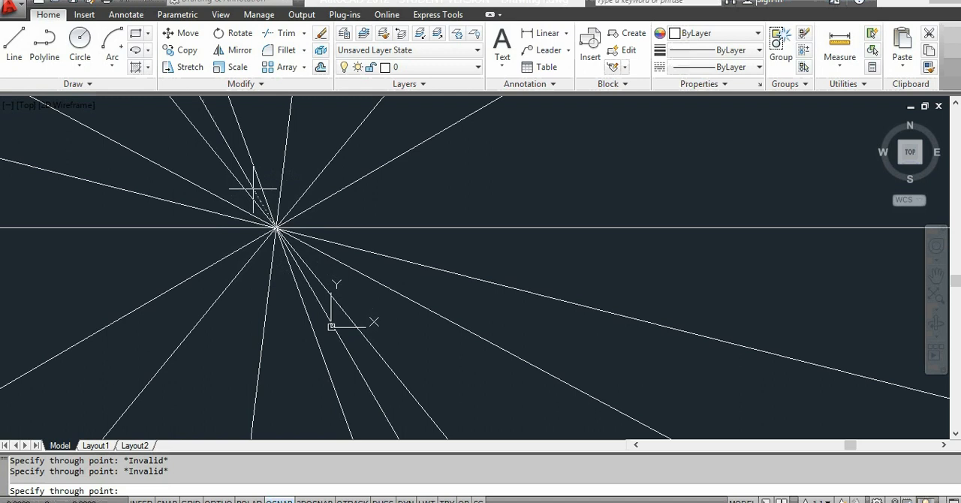
pyautogui.press('Escape')
# Step: Erase all the construction lines
pyautogui.click(474, 166)
pyautogui.click(212, 287)
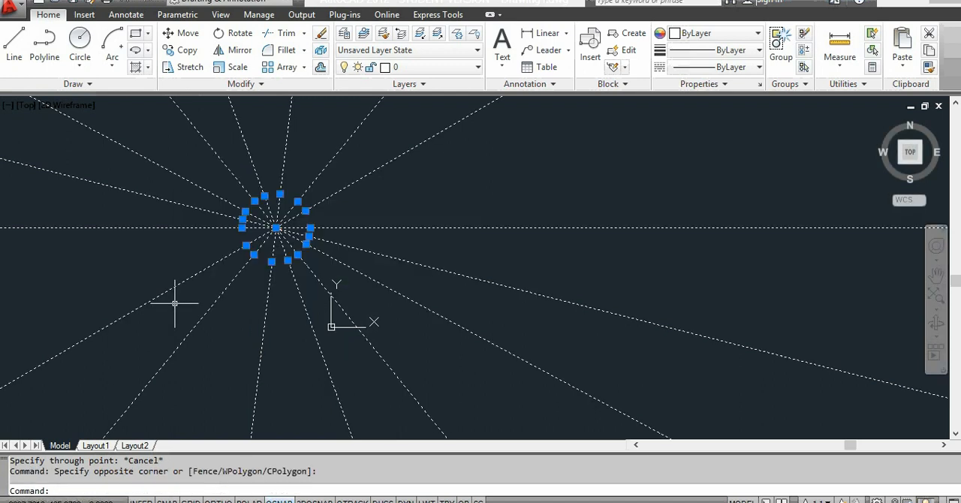
pyautogui.press('Delete')
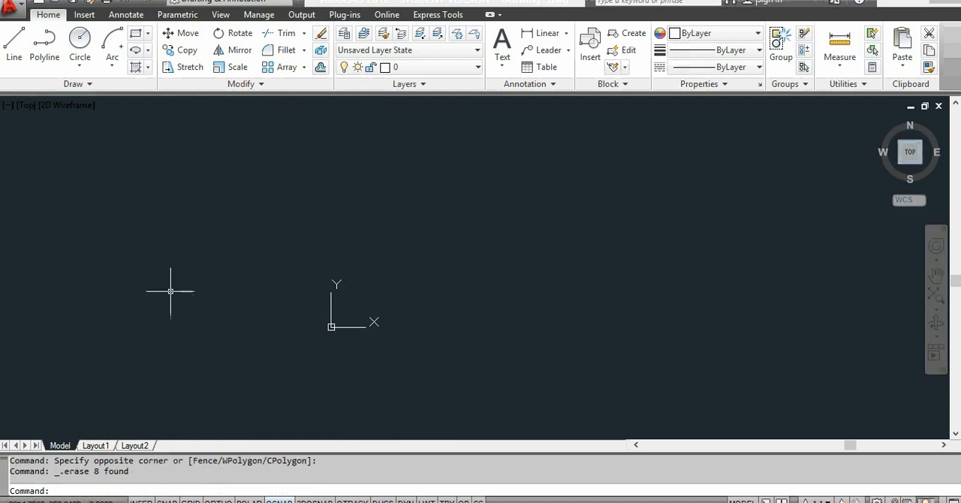
# Step: Draw nine parallel horizontal construction lines down the drawing area using the Hor option of the Construction Line command
pyautogui.click(77, 84)
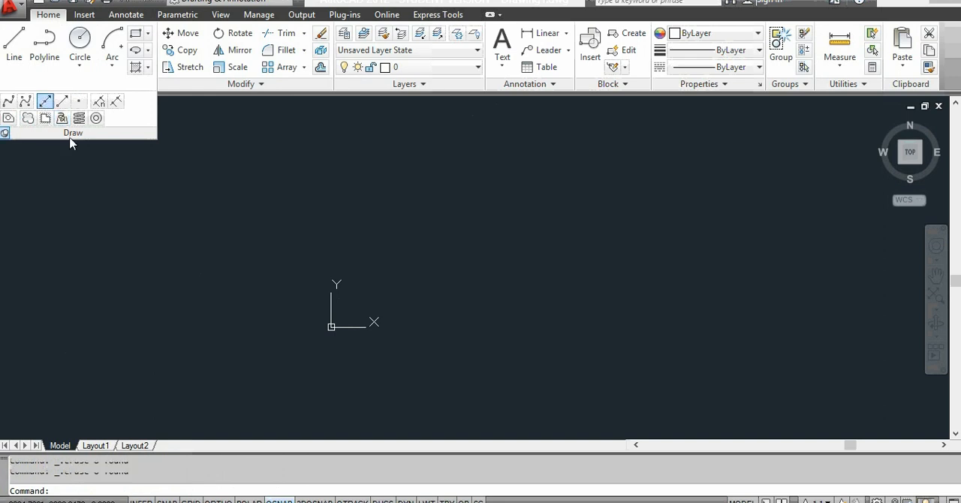
pyautogui.click(45, 100)
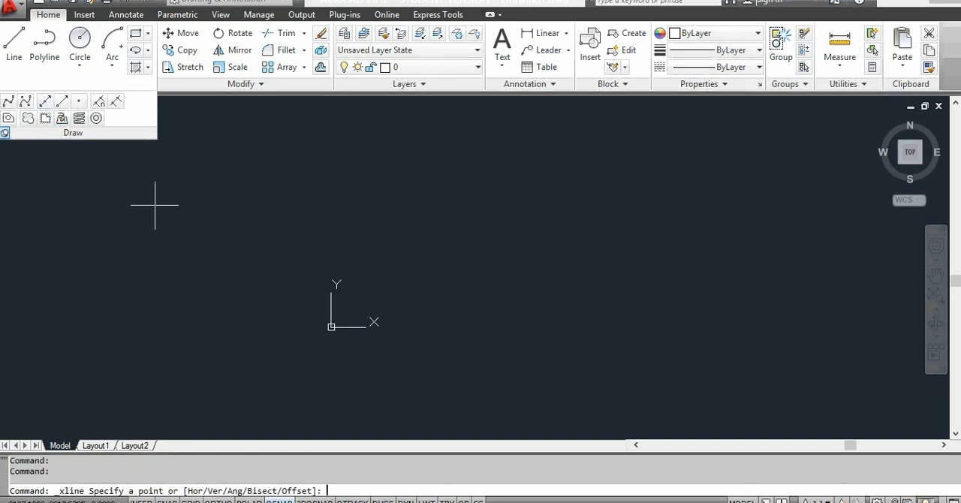
pyautogui.write('h')
pyautogui.press('Return')
pyautogui.click(262, 139)
pyautogui.click(263, 188)
pyautogui.click(262, 210)
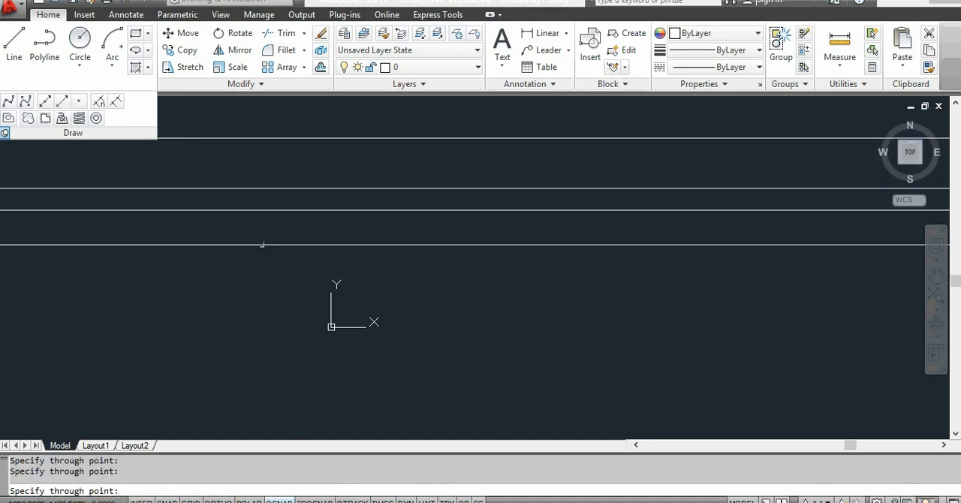
pyautogui.click(262, 245)
pyautogui.click(260, 278)
pyautogui.click(258, 302)
pyautogui.click(258, 330)
pyautogui.click(257, 350)
pyautogui.click(257, 379)
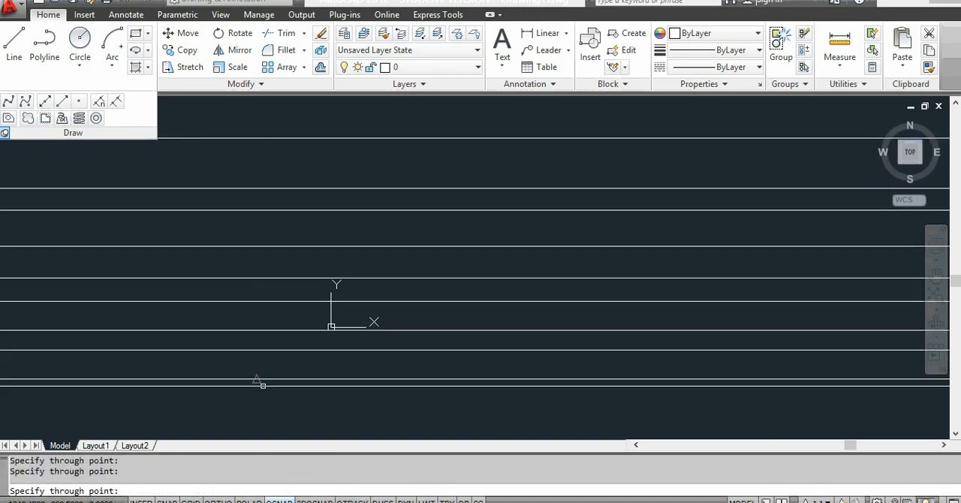
pyautogui.press('Escape')
# Step: Erase all the horizontal construction lines with one crossing selection
pyautogui.click(240, 111)
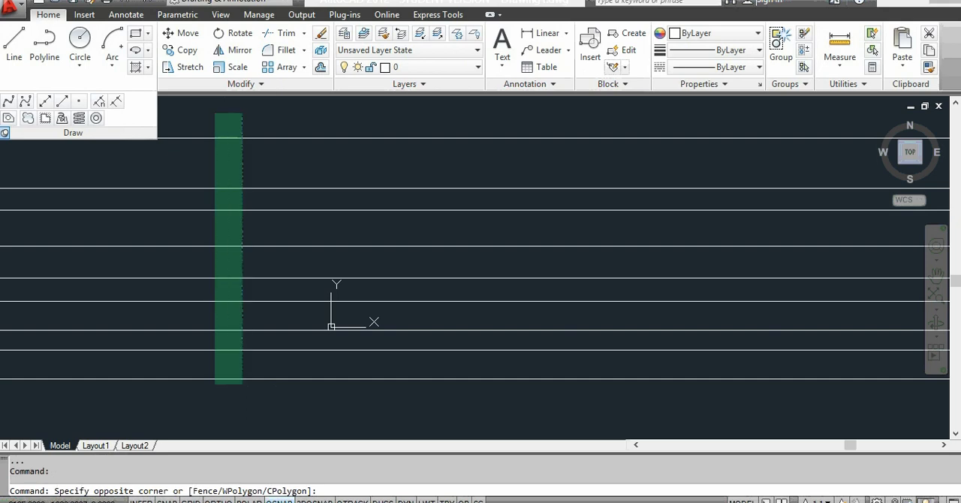
pyautogui.click(210, 400)
pyautogui.press('Delete')
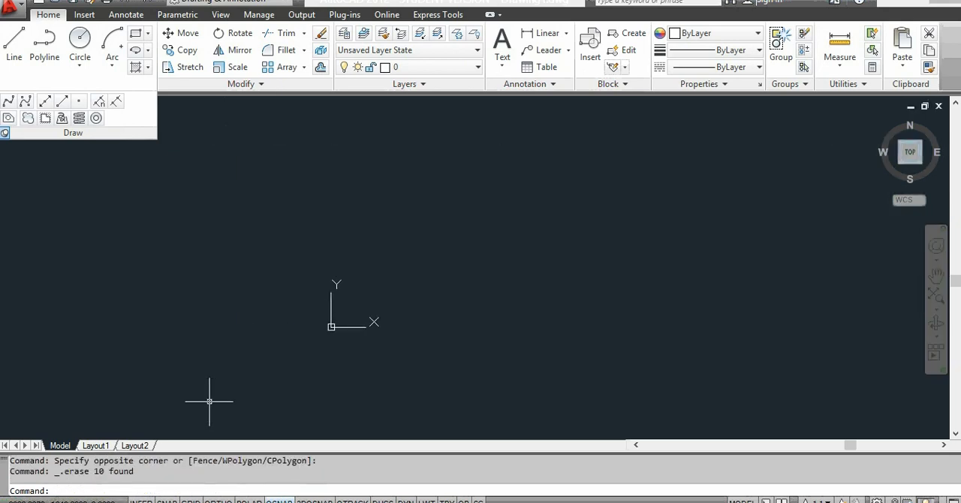
# Step: Draw eleven parallel vertical construction lines across the drawing area using the Ver option of the Construction Line command
pyautogui.click(45, 101)
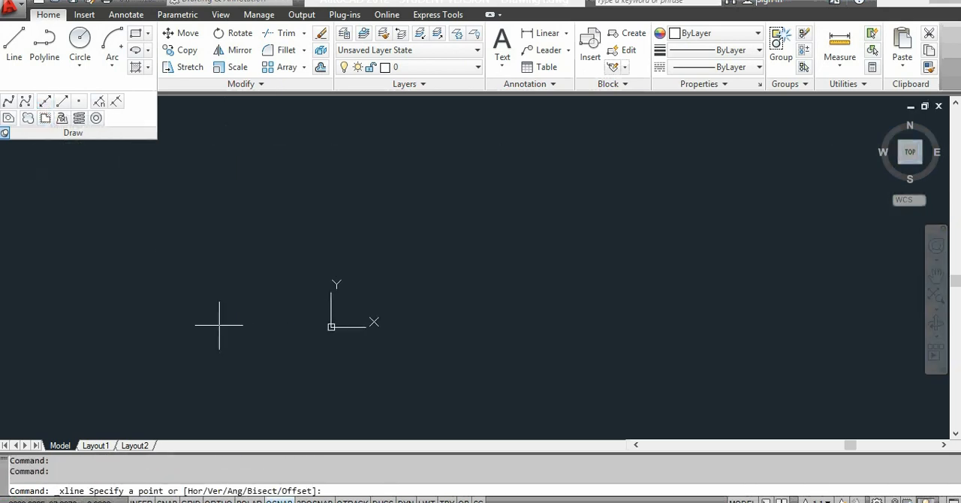
pyautogui.write('v')
pyautogui.press('Return')
pyautogui.click(289, 247)
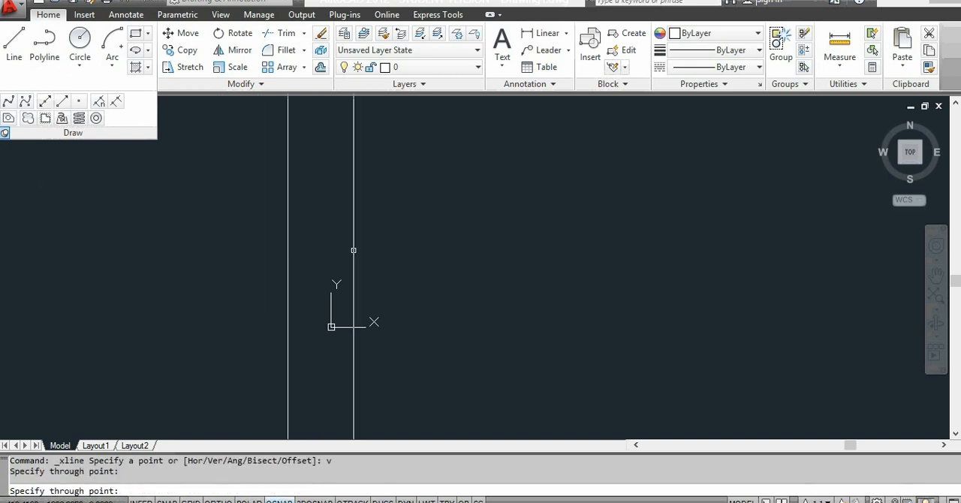
pyautogui.click(353, 251)
pyautogui.click(398, 259)
pyautogui.click(445, 262)
pyautogui.click(499, 270)
pyautogui.click(526, 274)
pyautogui.click(563, 275)
pyautogui.click(590, 277)
pyautogui.click(616, 278)
pyautogui.click(666, 281)
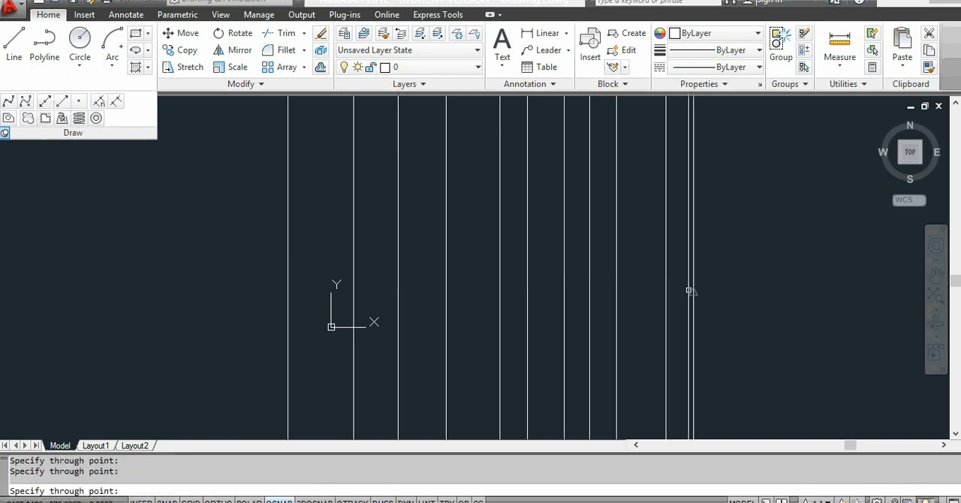
pyautogui.click(693, 285)
pyautogui.press('Escape')
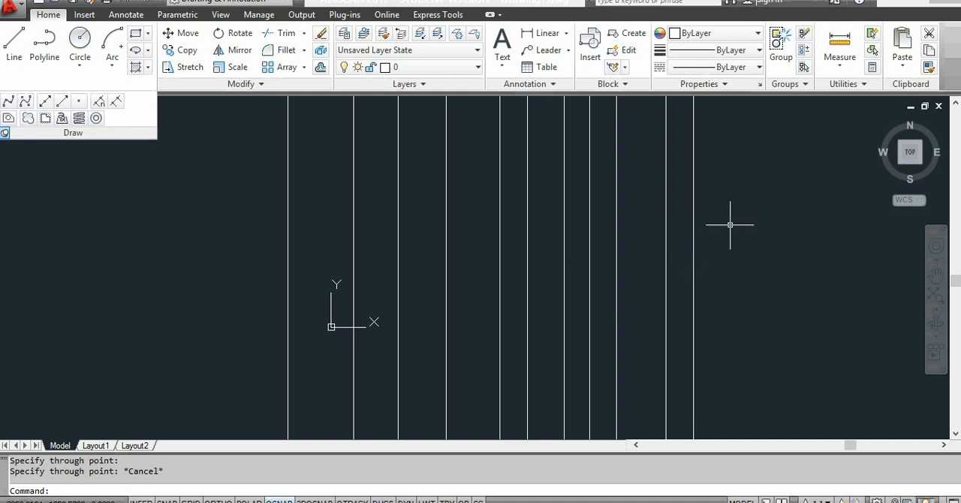
# Step: Erase all the vertical construction lines with one crossing selection
pyautogui.click(740, 197)
pyautogui.click(228, 239)
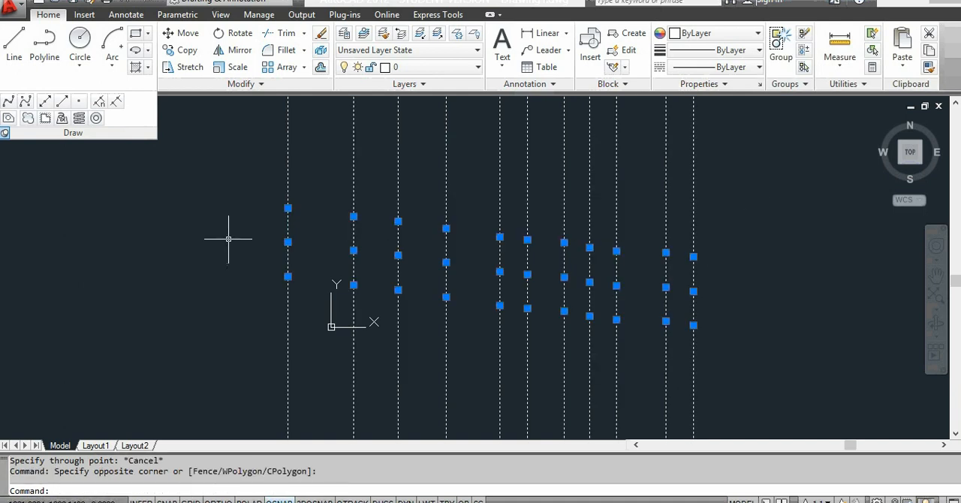
pyautogui.press('Delete')
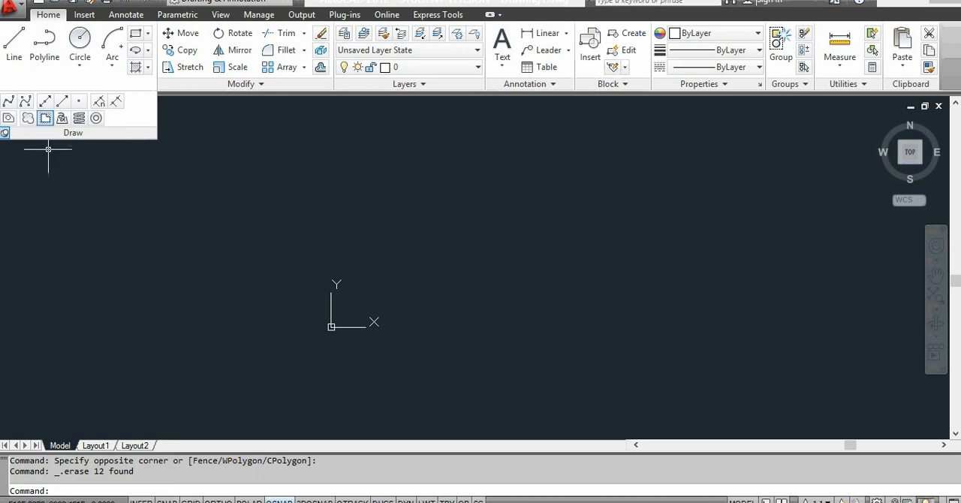
# Step: Draw a fan of rays in all directions from one start point above and right of the origin
pyautogui.click(66, 102)
pyautogui.click(553, 233)
pyautogui.click(552, 232)
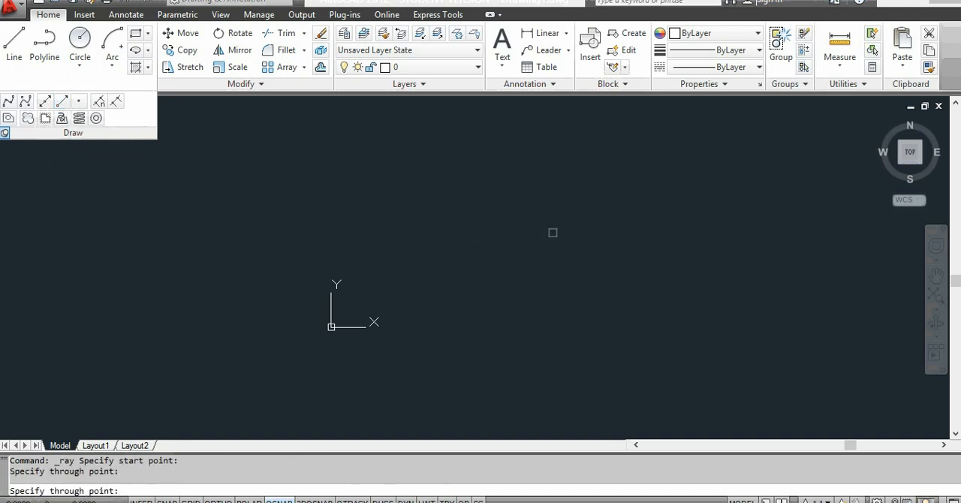
pyautogui.click(553, 257)
pyautogui.click(575, 252)
pyautogui.click(578, 224)
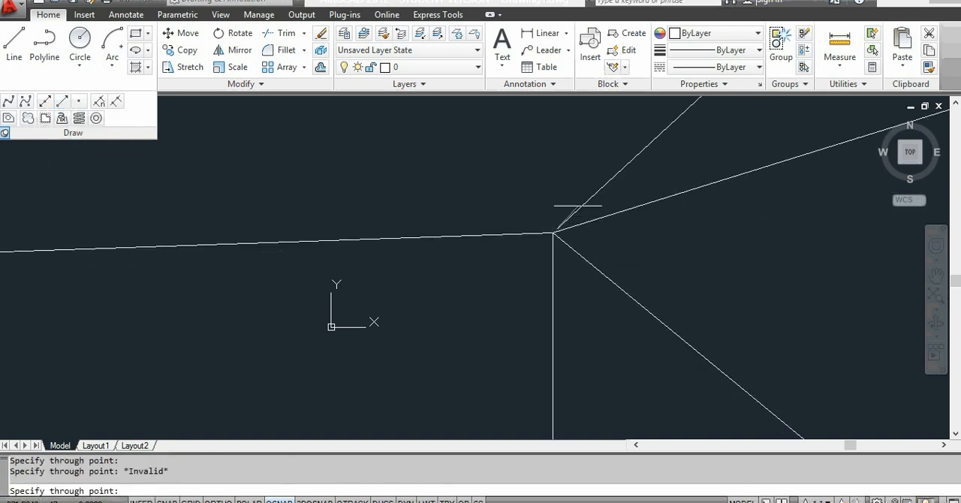
pyautogui.click(572, 204)
pyautogui.click(550, 180)
pyautogui.click(532, 172)
pyautogui.click(500, 177)
pyautogui.click(472, 191)
pyautogui.click(465, 198)
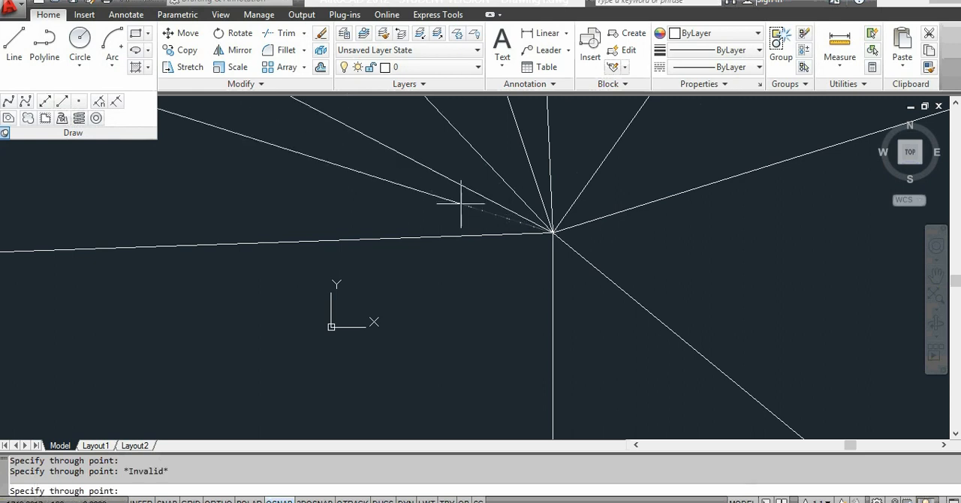
pyautogui.click(454, 230)
pyautogui.click(470, 276)
pyautogui.click(484, 317)
pyautogui.click(514, 319)
pyautogui.click(574, 323)
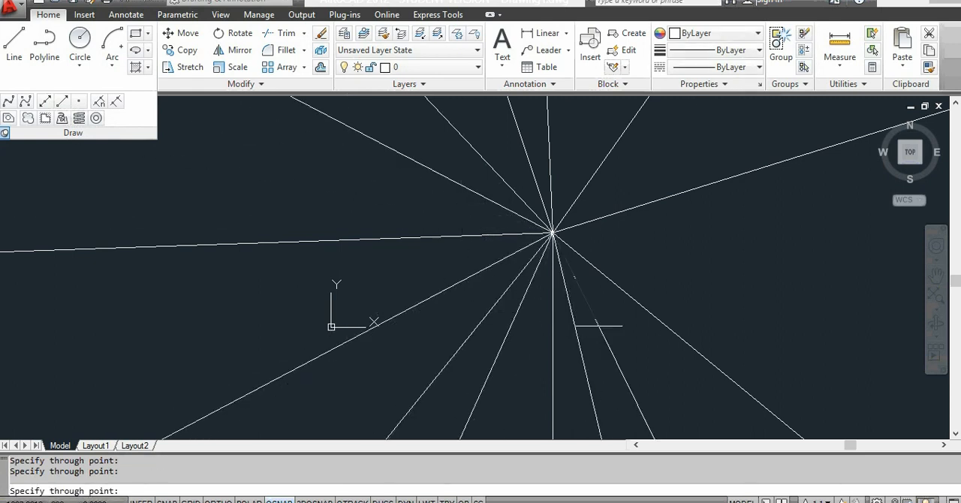
pyautogui.click(604, 318)
pyautogui.click(634, 308)
pyautogui.click(657, 284)
pyautogui.click(682, 256)
pyautogui.click(657, 191)
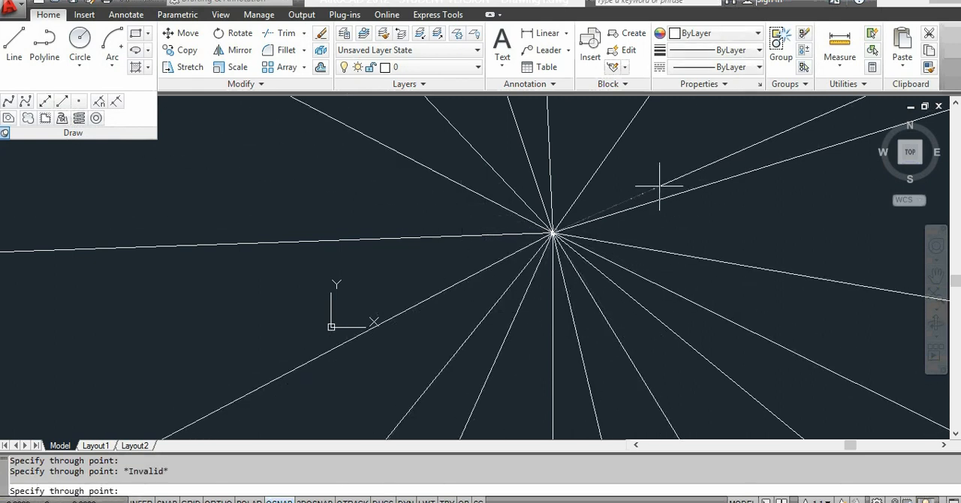
pyautogui.click(642, 171)
pyautogui.click(642, 193)
pyautogui.press('Escape')
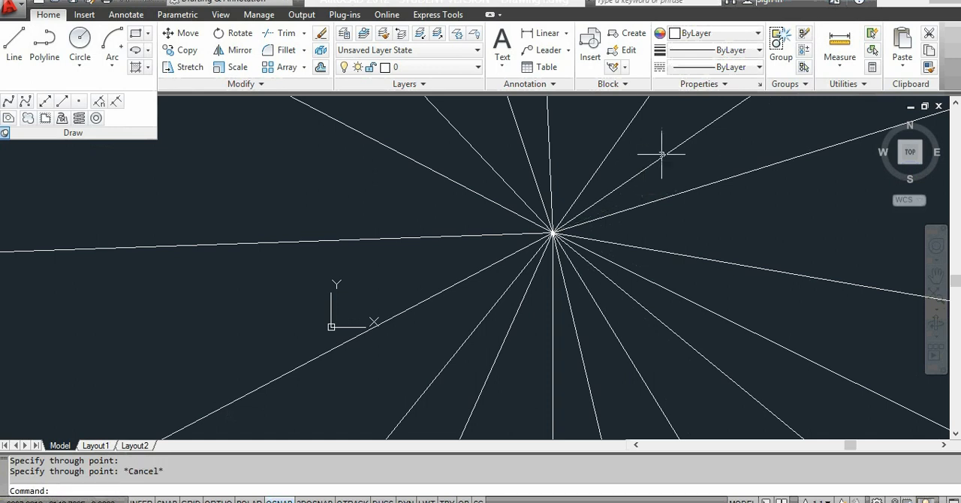
# Step: Erase all the rays with a crossing selection around their common start point
pyautogui.click(665, 144)
pyautogui.click(530, 318)
pyautogui.press('Delete')
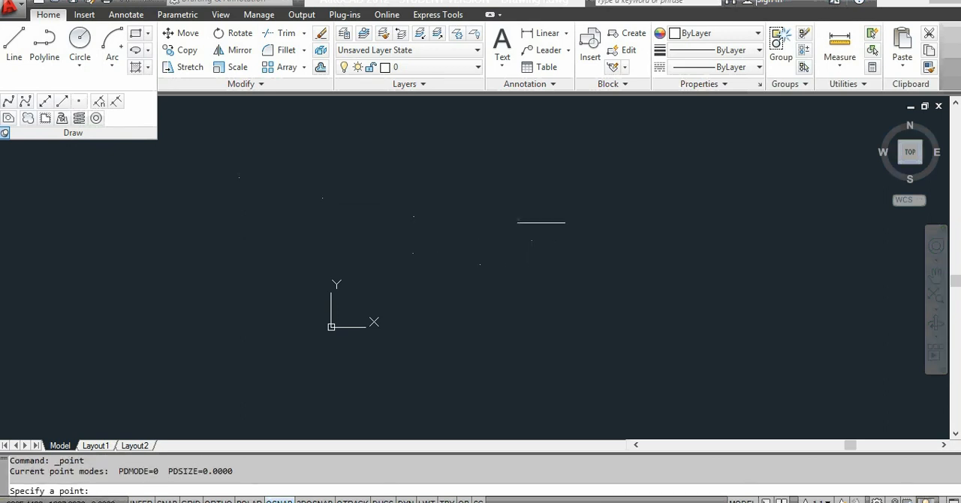
# Step: Set the point style to a circle with an X through it and place one more point above the right-hand ones
pyautogui.click(848, 85)
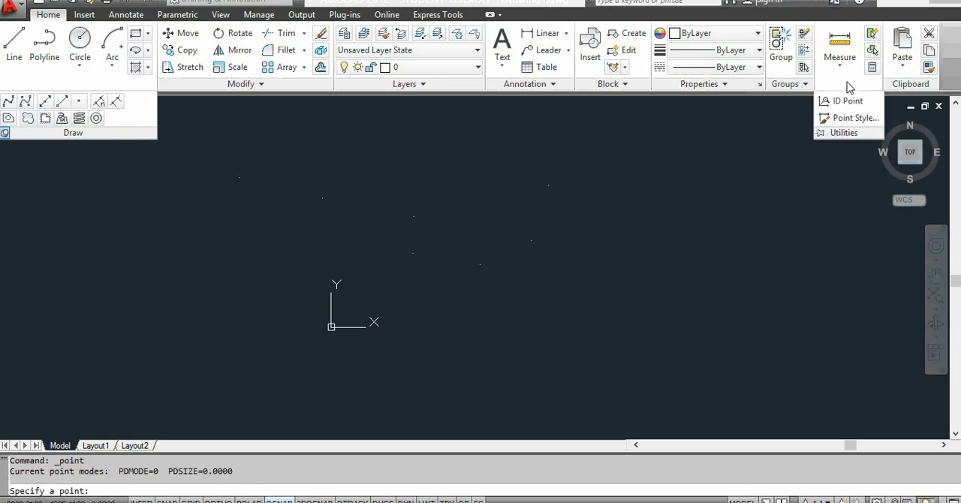
pyautogui.click(854, 119)
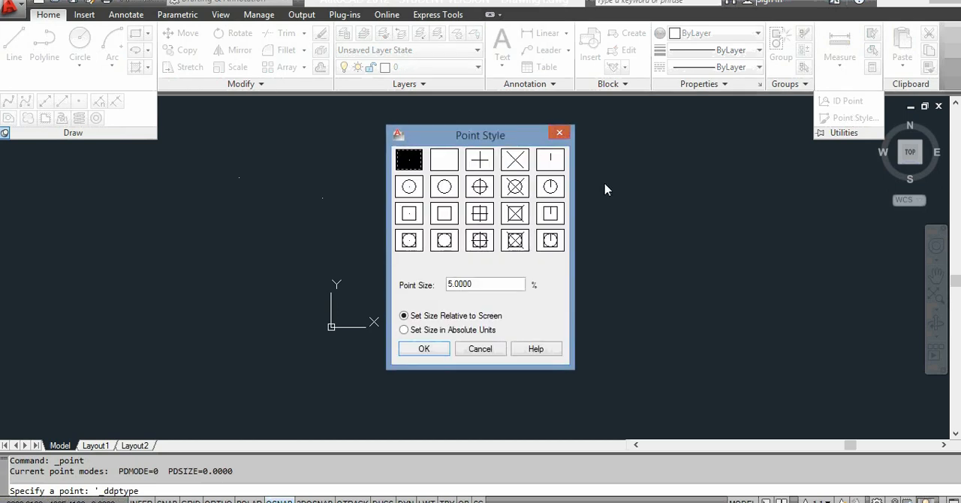
pyautogui.click(516, 187)
pyautogui.click(439, 351)
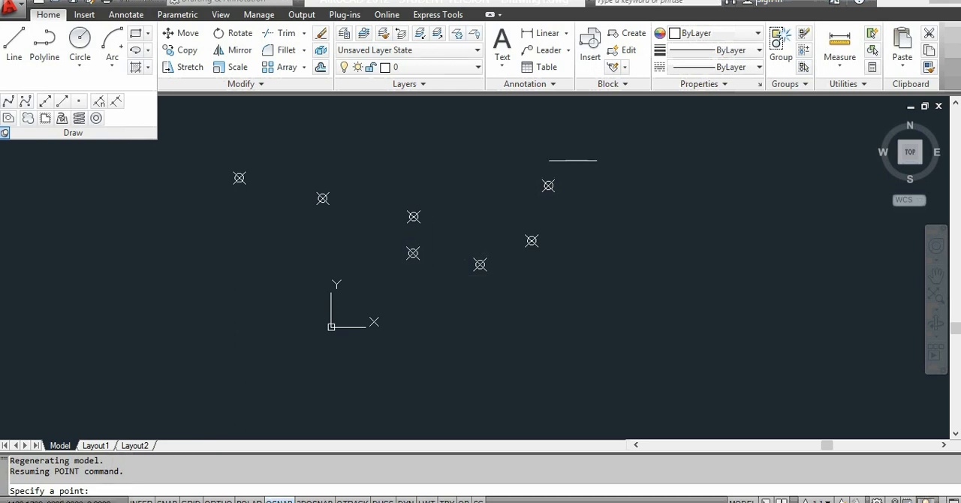
pyautogui.click(573, 160)
pyautogui.press('Escape')
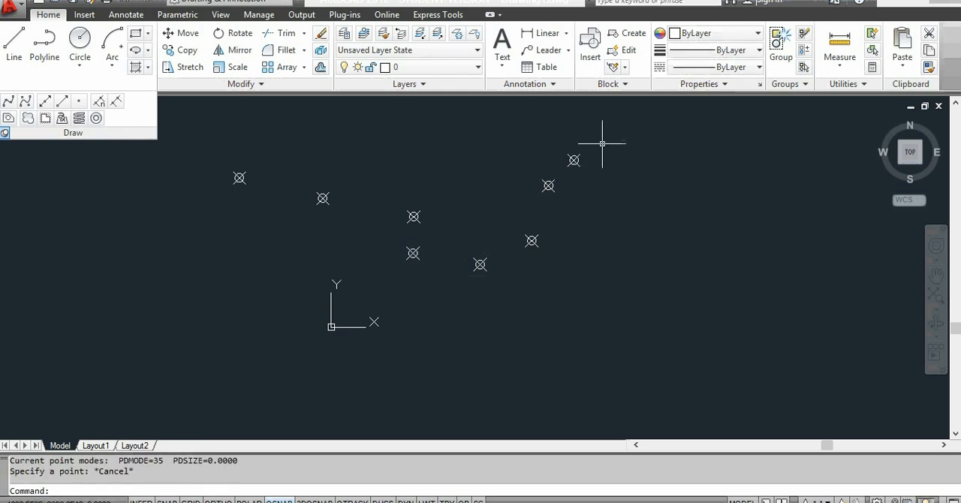
# Step: Erase all the point markers, including the lowest one near the origin
pyautogui.click(617, 130)
pyautogui.click(181, 256)
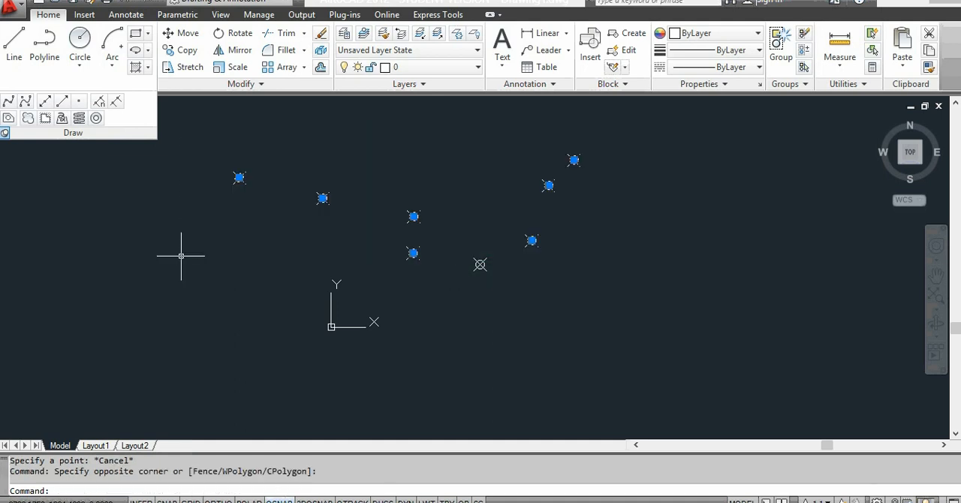
pyautogui.press('Delete')
pyautogui.click(533, 225)
pyautogui.click(451, 315)
pyautogui.press('Delete')
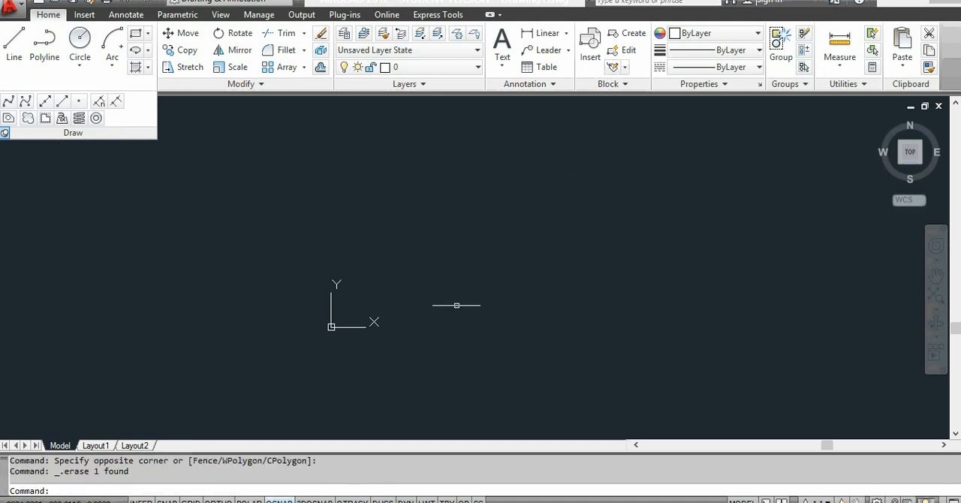
# Step: Draw a long horizontal line across the middle of the drawing area with Ortho turned on
pyautogui.scroll(5, 465, 279)
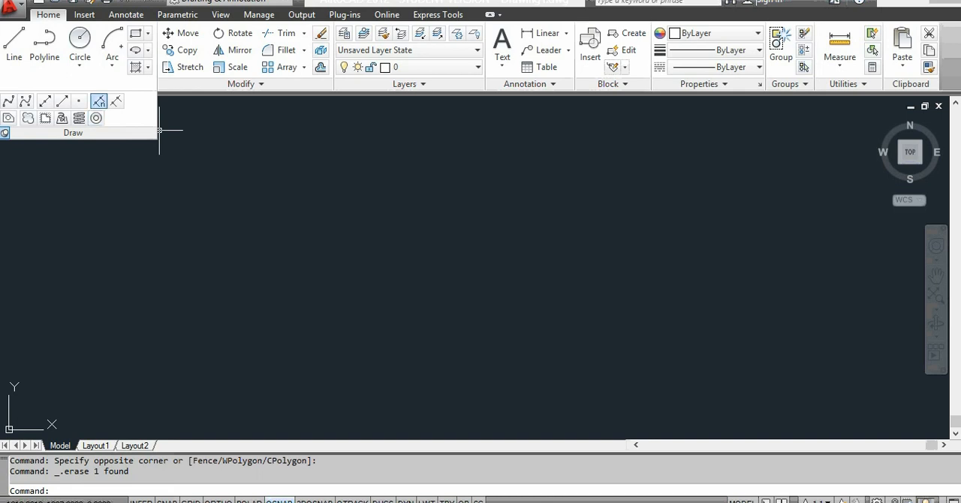
pyautogui.click(99, 105)
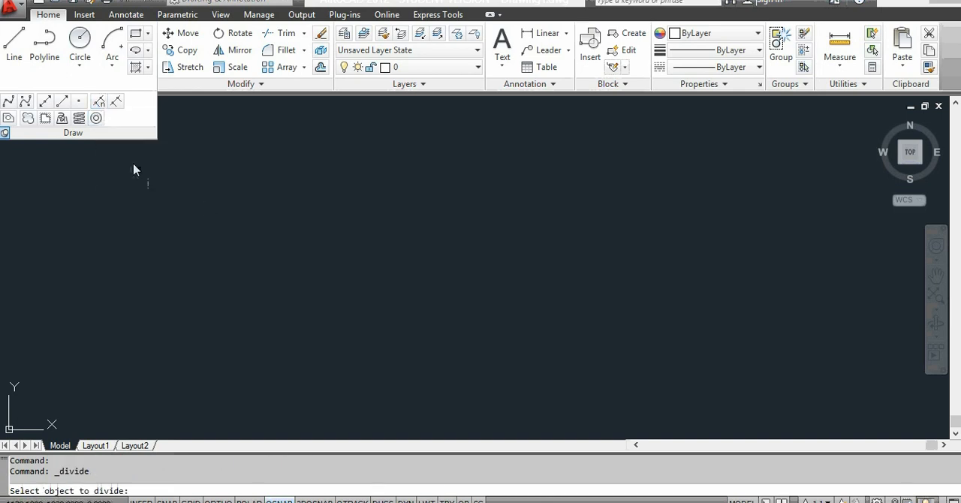
pyautogui.click(13, 47)
pyautogui.click(237, 241)
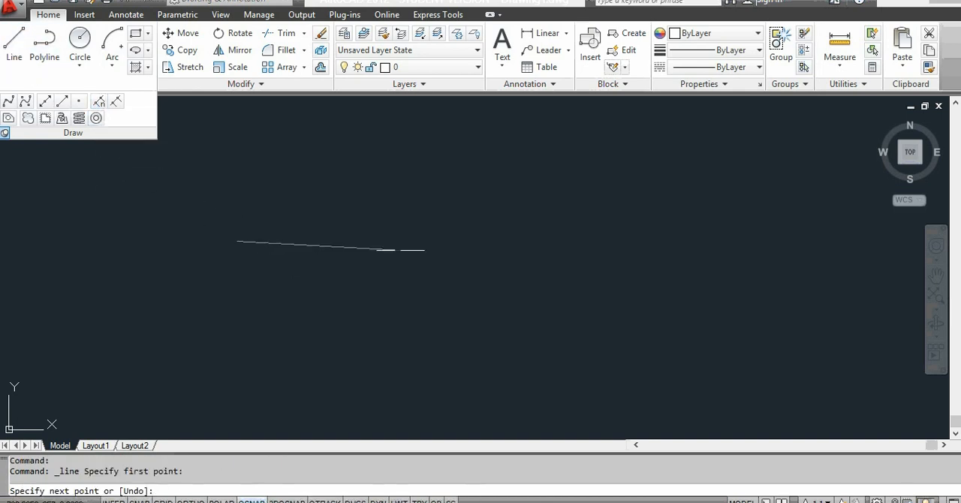
pyautogui.press('F8')
pyautogui.click(575, 244)
pyautogui.press('Escape')
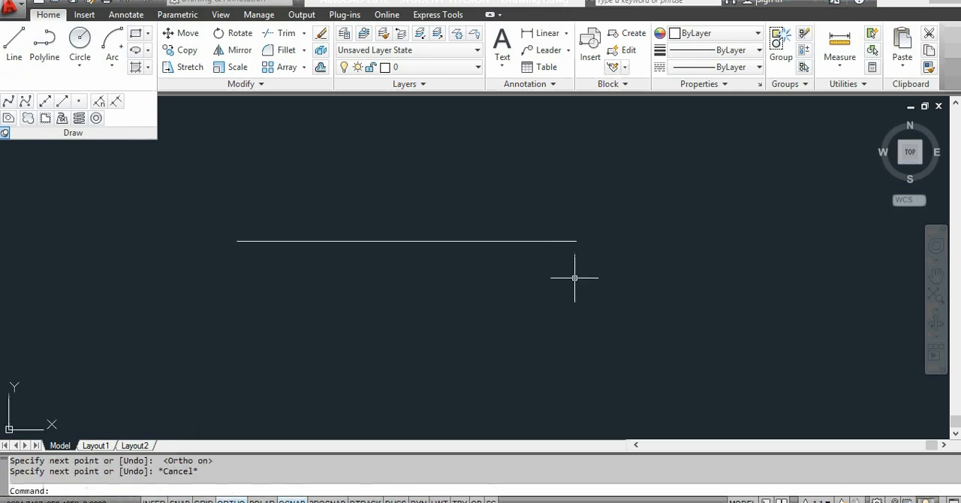
# Step: Divide the horizontal line into 5 equal segments with the Divide command
pyautogui.click(98, 102)
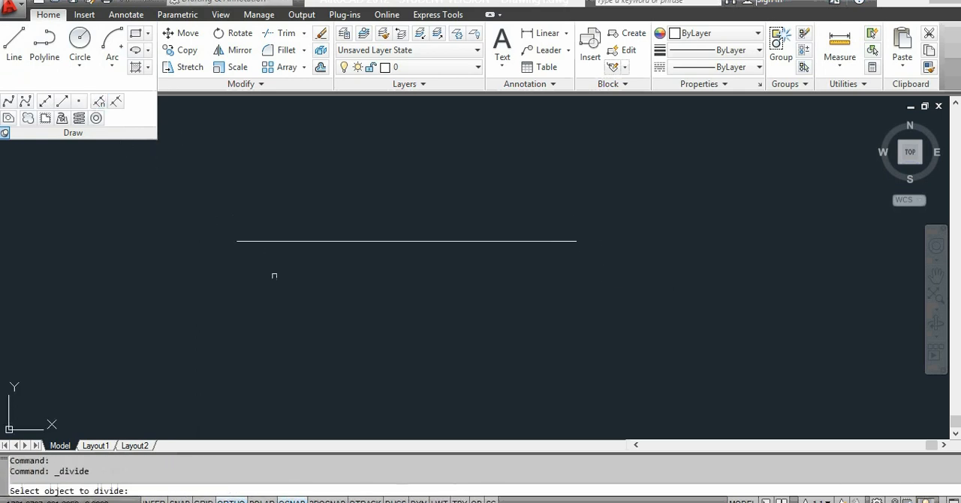
pyautogui.click(334, 241)
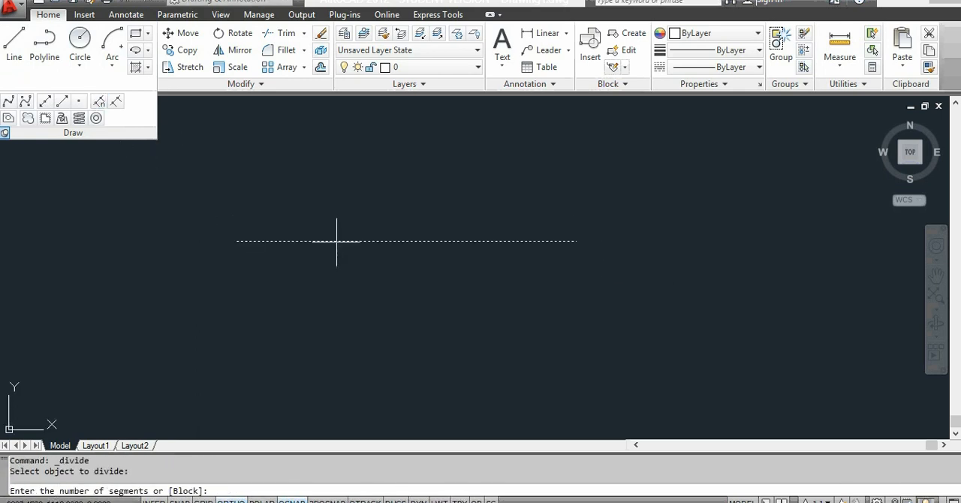
pyautogui.press('Return')
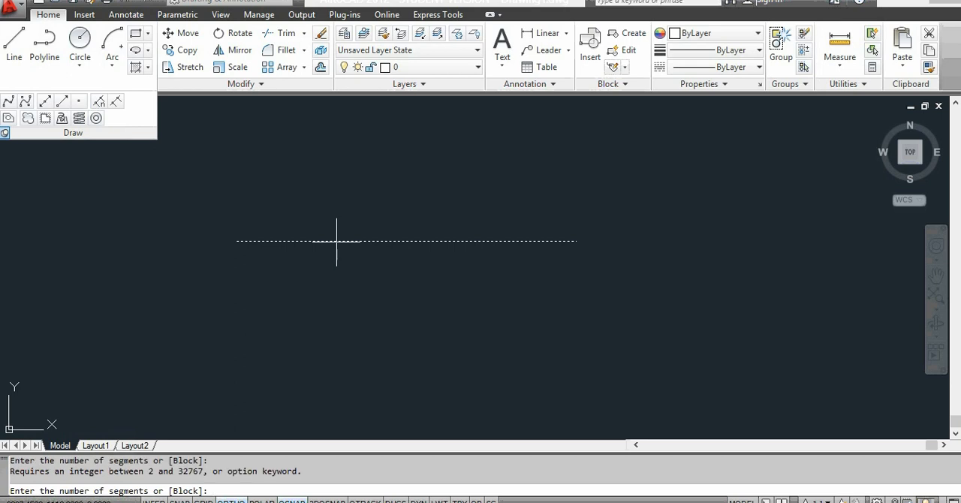
pyautogui.press('Return')
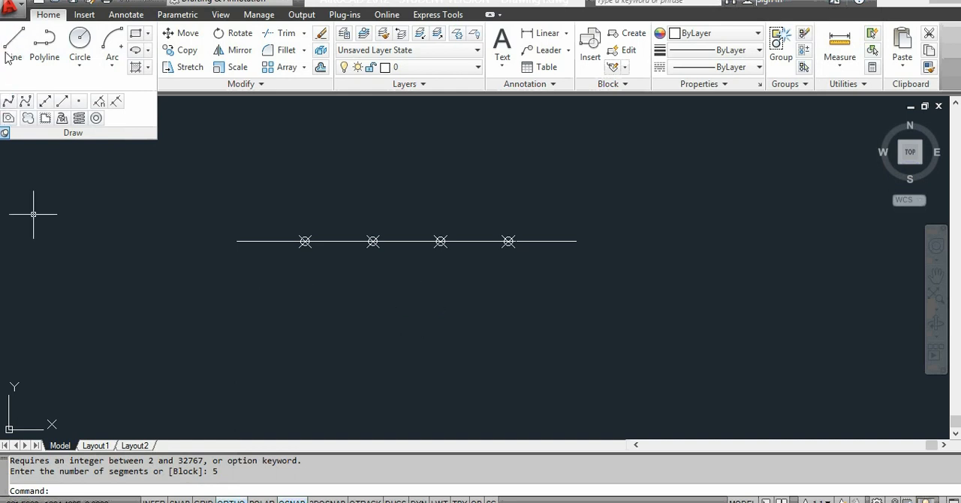
# Step: Draw a second horizontal line of similar length below the divided line
pyautogui.click(219, 321)
pyautogui.click(600, 313)
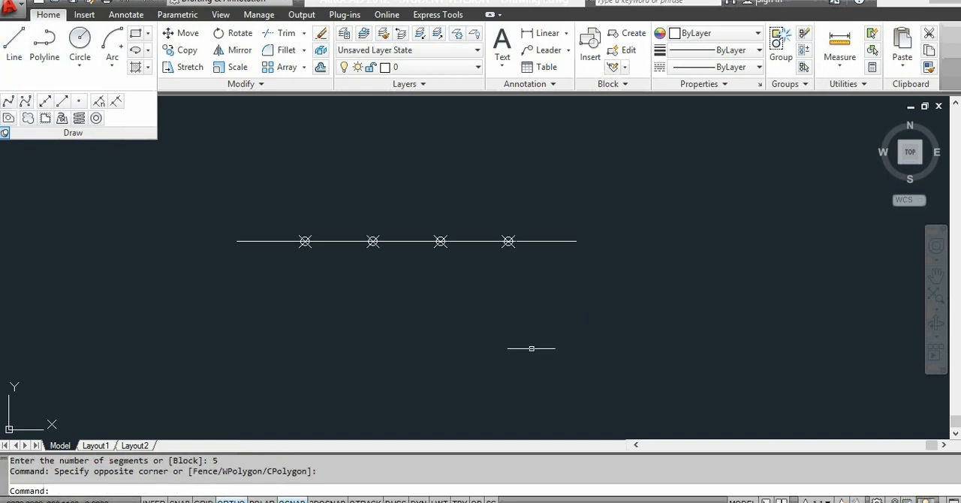
pyautogui.click(15, 49)
pyautogui.click(242, 337)
pyautogui.click(570, 337)
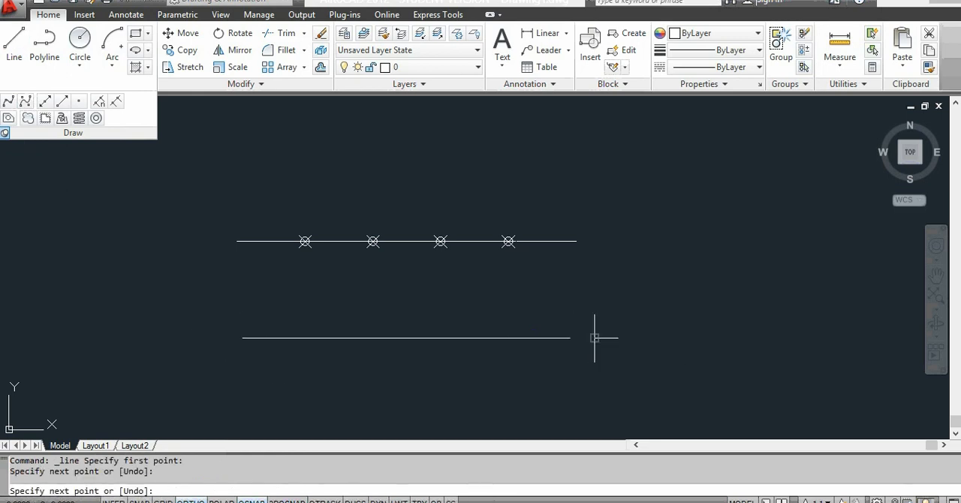
# Step: Finish the lower horizontal line and mark it off in segments 30 units long with the Measure command
pyautogui.click(594, 338)
pyautogui.press('Escape')
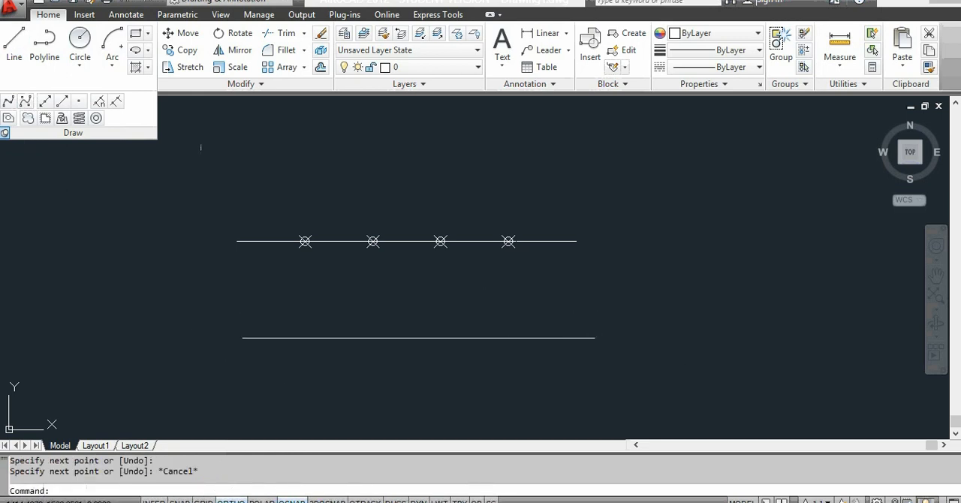
pyautogui.click(116, 105)
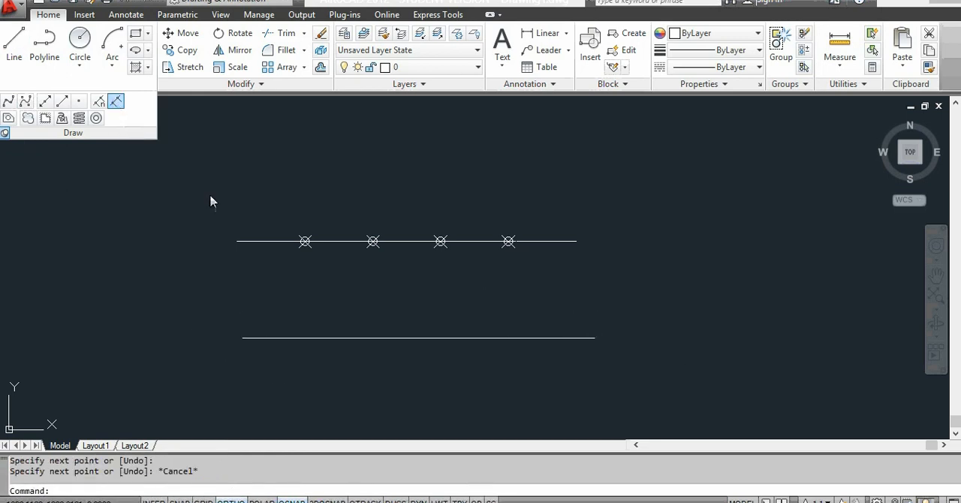
pyautogui.click(333, 339)
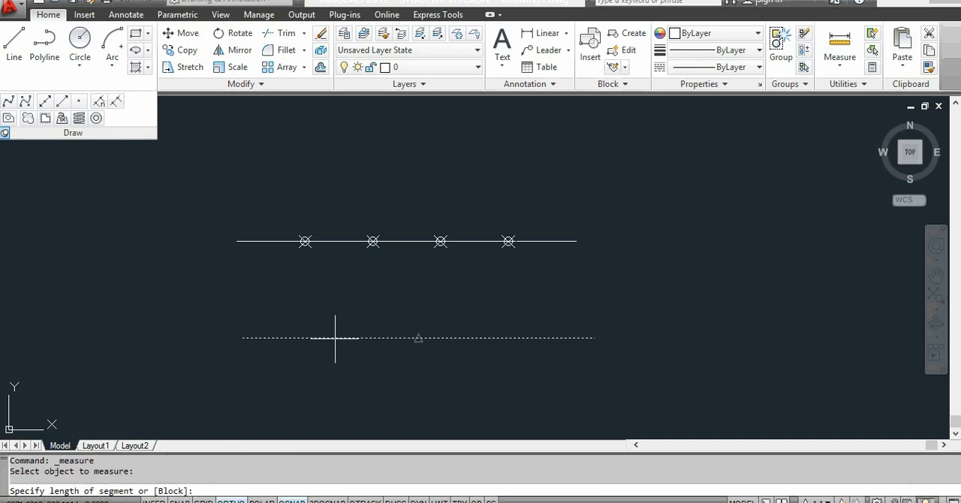
pyautogui.press('Return')
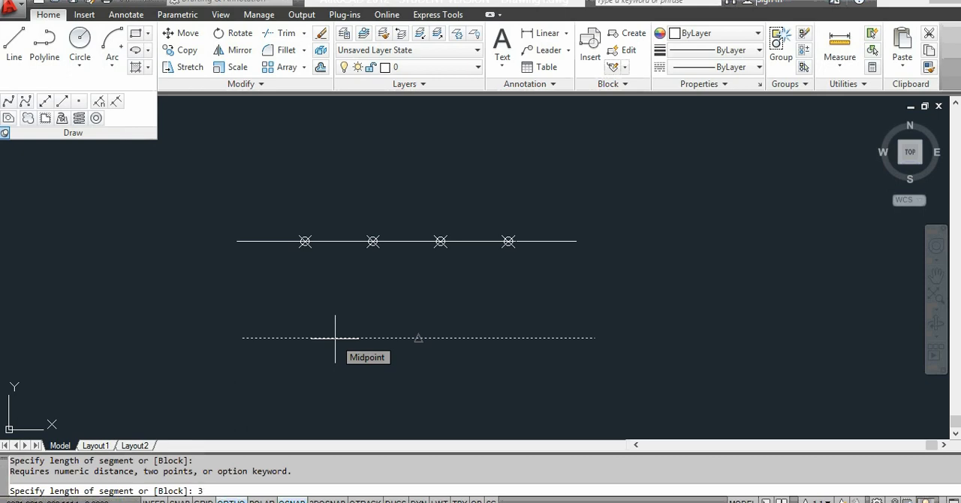
pyautogui.write('30')
pyautogui.press('Return')
# Step: Change the point style to the plain plus-shaped marker
pyautogui.scroll(4, 425, 358)
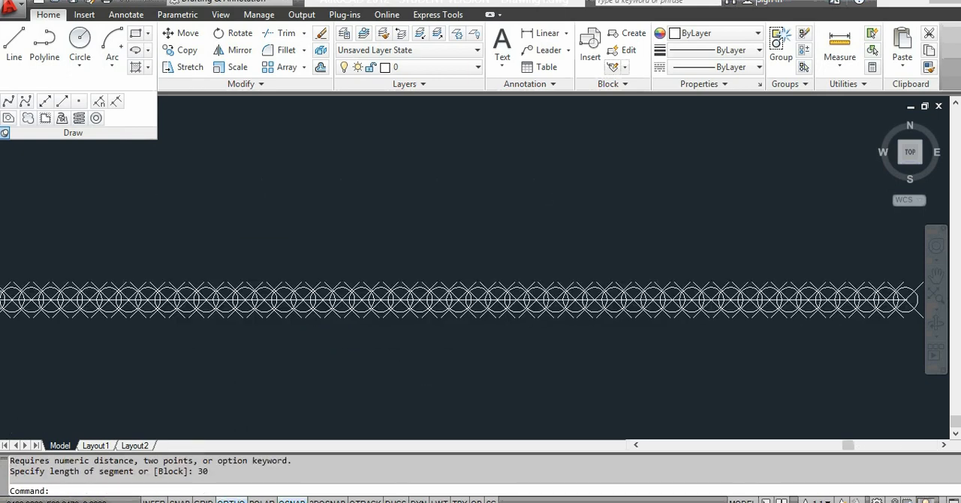
pyautogui.scroll(-5, 425, 357)
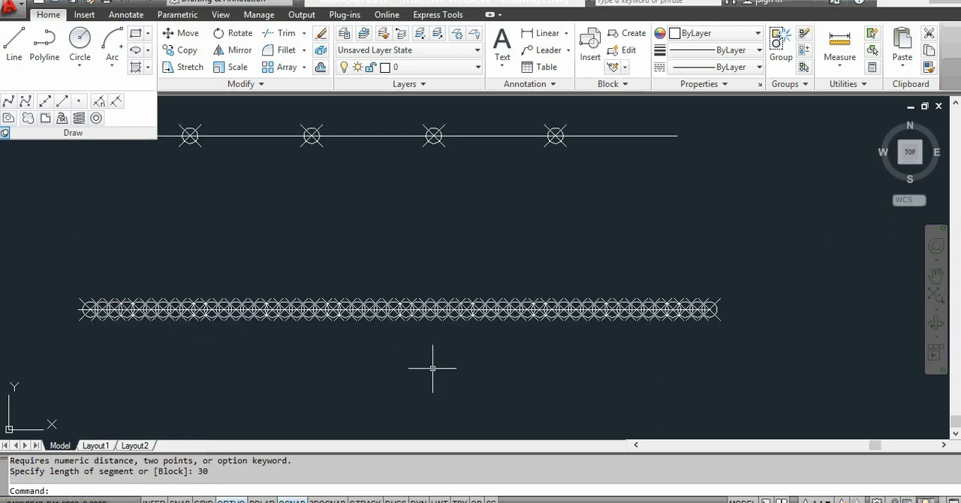
pyautogui.click(843, 84)
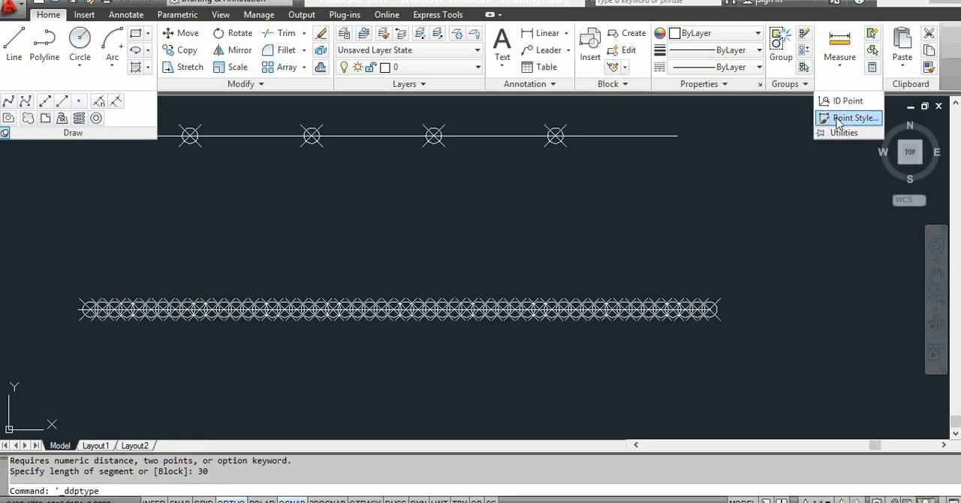
pyautogui.click(480, 159)
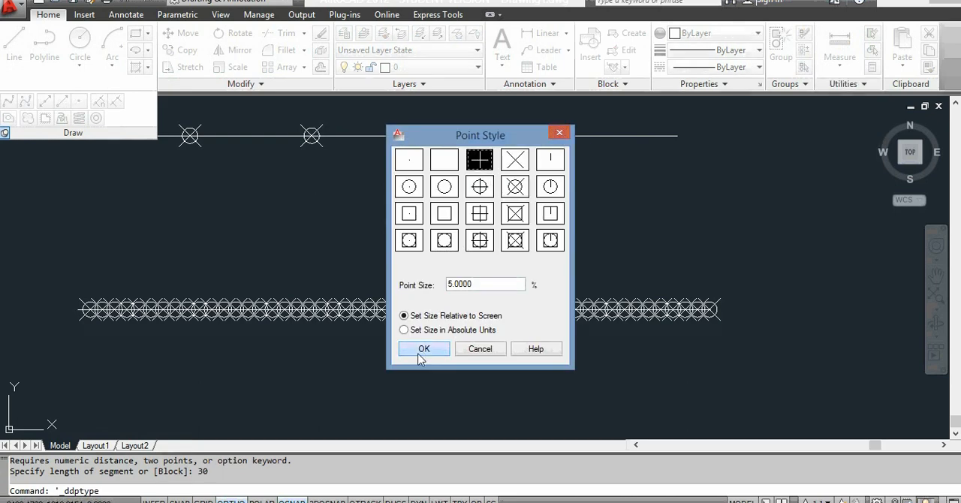
pyautogui.click(421, 349)
pyautogui.scroll(-4, 411, 341)
pyautogui.scroll(3, 398, 372)
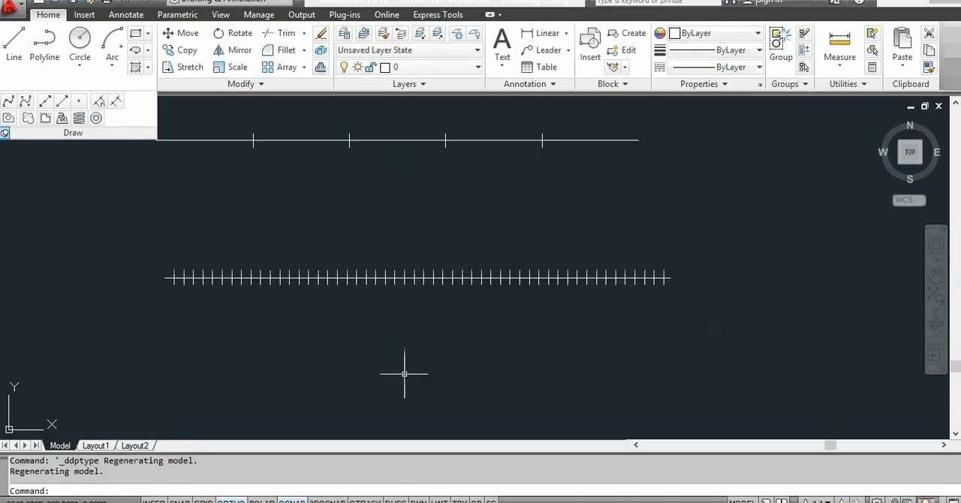
pyautogui.click(98, 102)
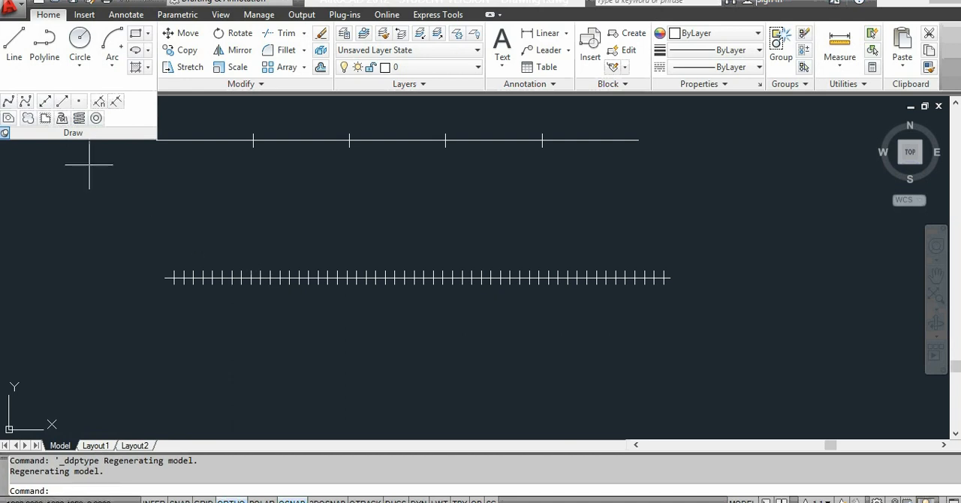
# Step: Draw a small closed freehand revision cloud between the two marked lines, near their left ends
pyautogui.click(28, 119)
pyautogui.click(140, 204)
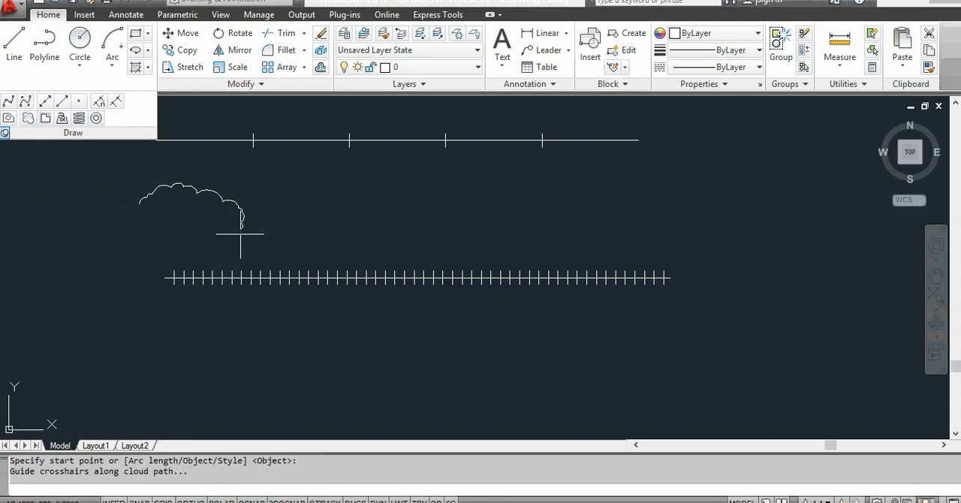
pyautogui.click(141, 197)
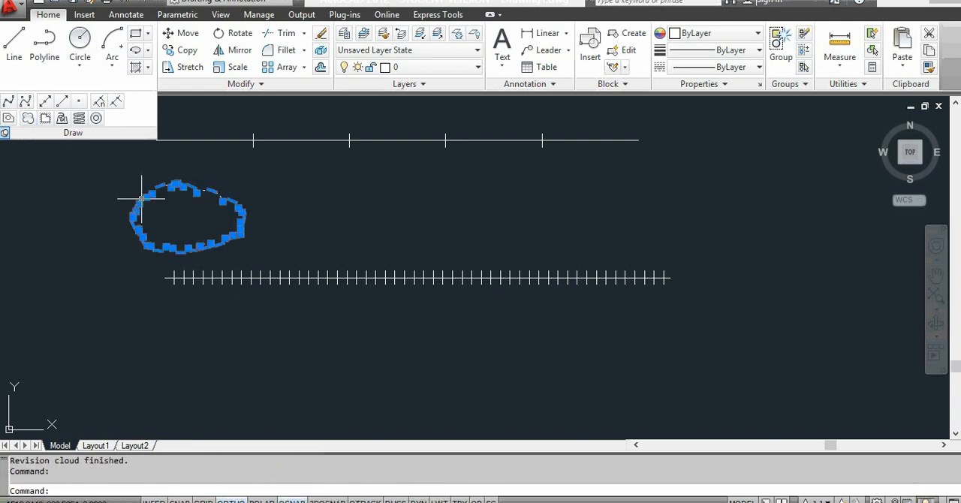
pyautogui.press('Escape')
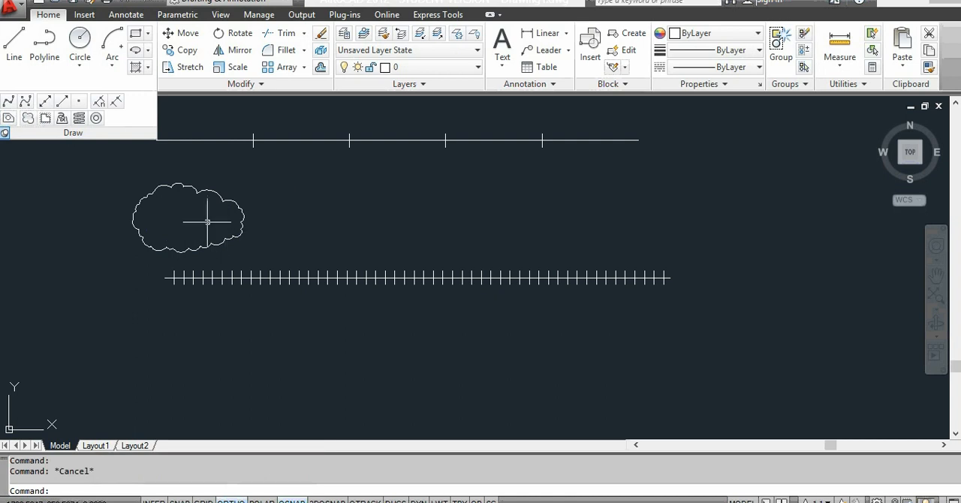
# Step: Draw a larger closed freehand revision cloud around the right end of the lower marked line
pyautogui.click(27, 117)
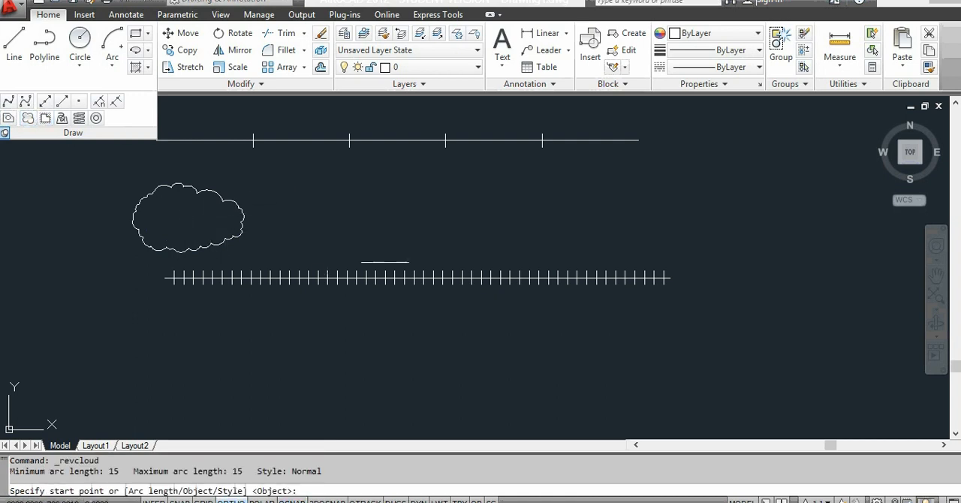
pyautogui.click(555, 240)
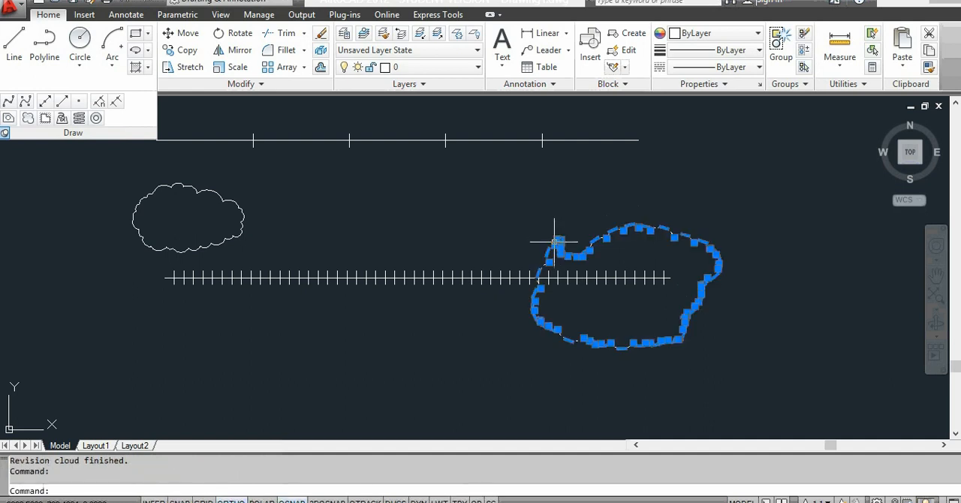
pyautogui.press('Escape')
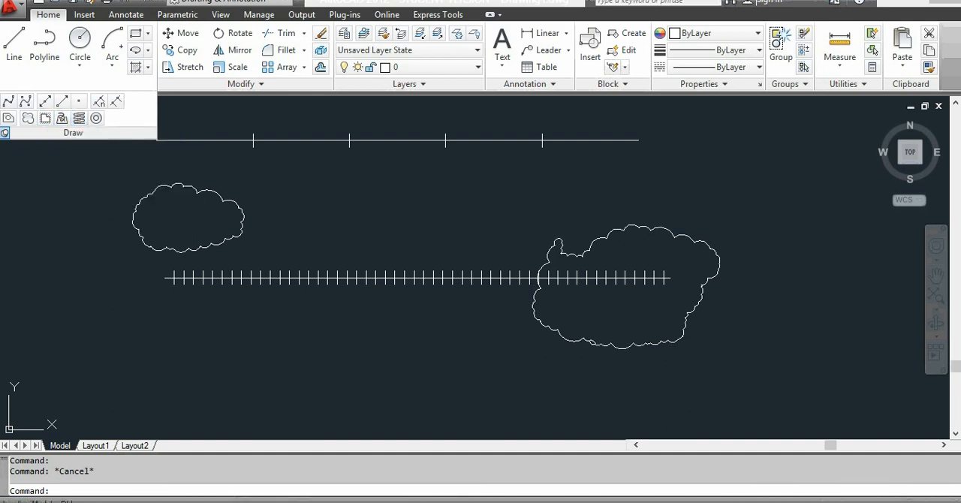
# Step: Draw a helix with a base radius of about 106 and freely picked top radius and height, below and left of the lower line
pyautogui.click(79, 361)
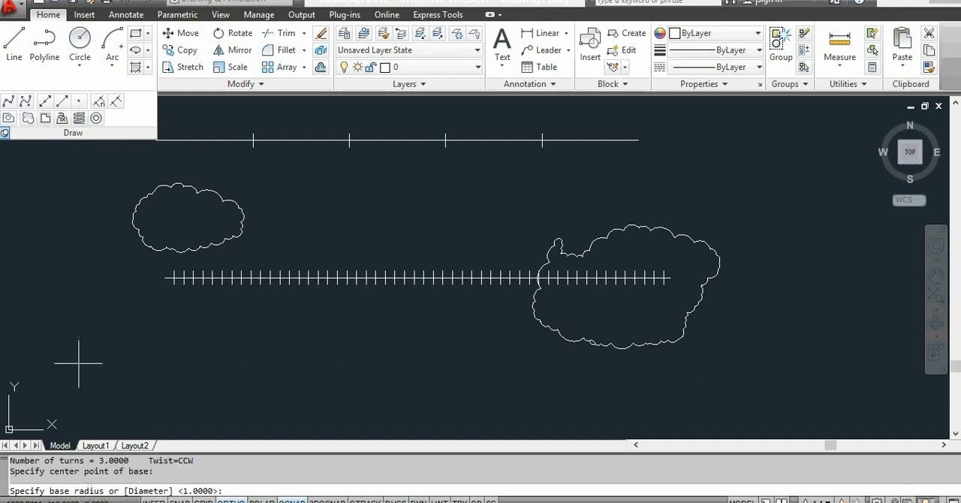
pyautogui.click(94, 329)
pyautogui.click(92, 316)
pyautogui.click(90, 294)
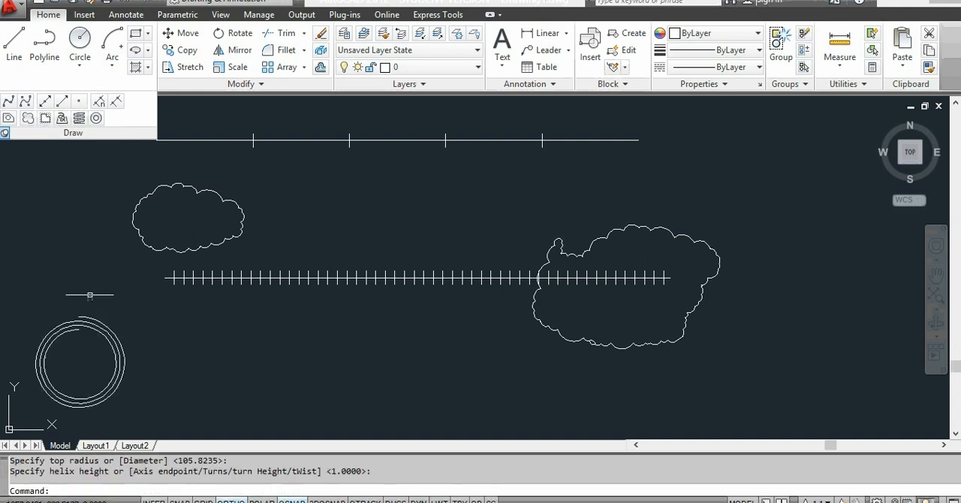
pyautogui.click(90, 293)
pyautogui.click(127, 297)
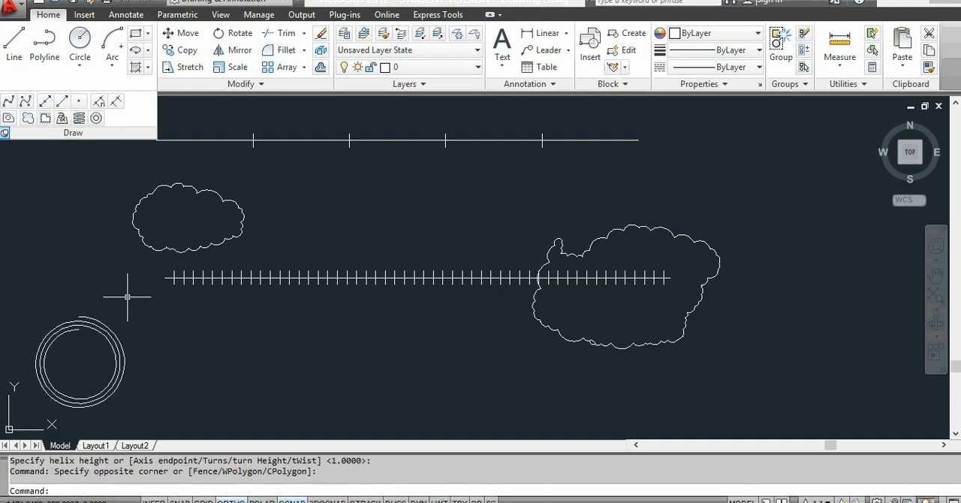
# Step: Scatter 18 donuts below the lower marked line, picking the inside diameter with two points and setting the outside diameter to 20
pyautogui.click(96, 118)
pyautogui.click(264, 342)
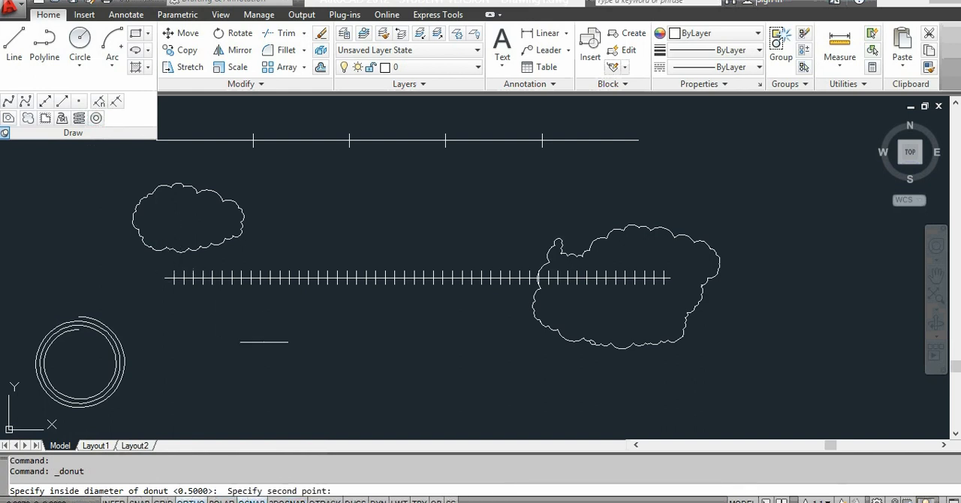
pyautogui.click(282, 367)
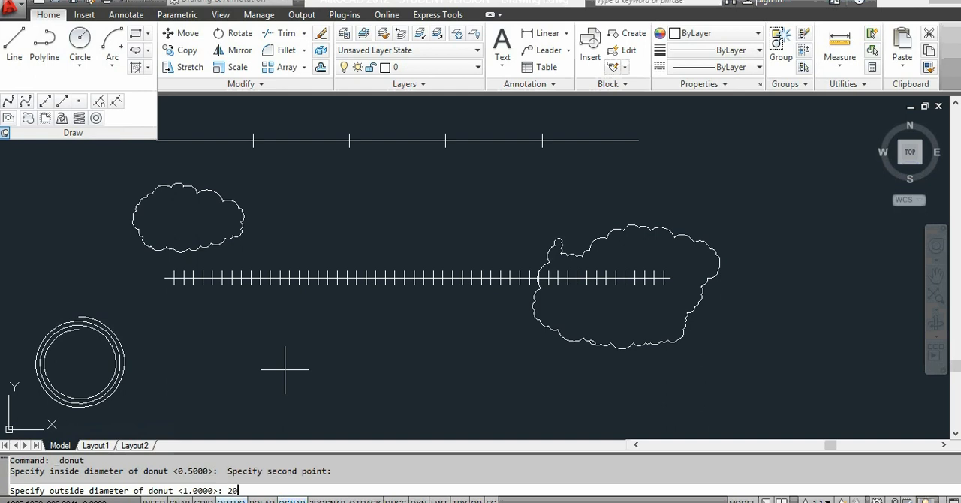
pyautogui.press('Return')
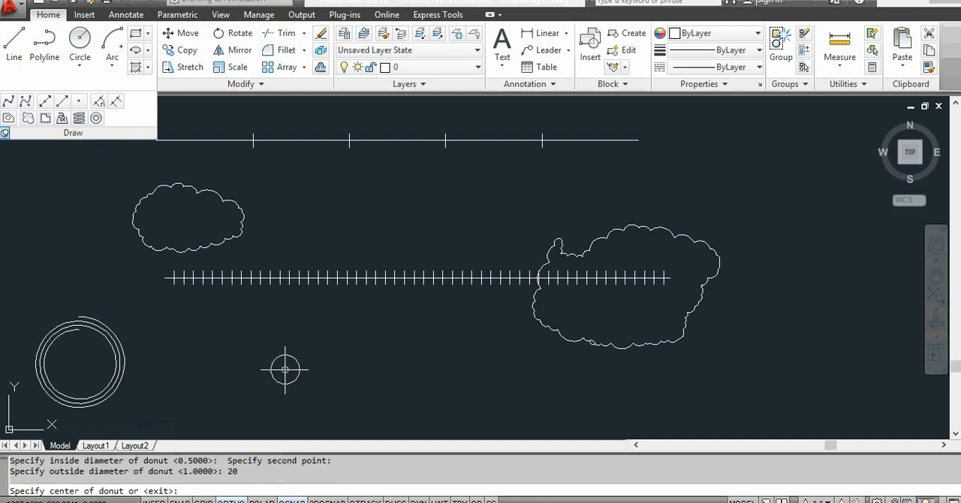
pyautogui.click(387, 336)
pyautogui.click(339, 369)
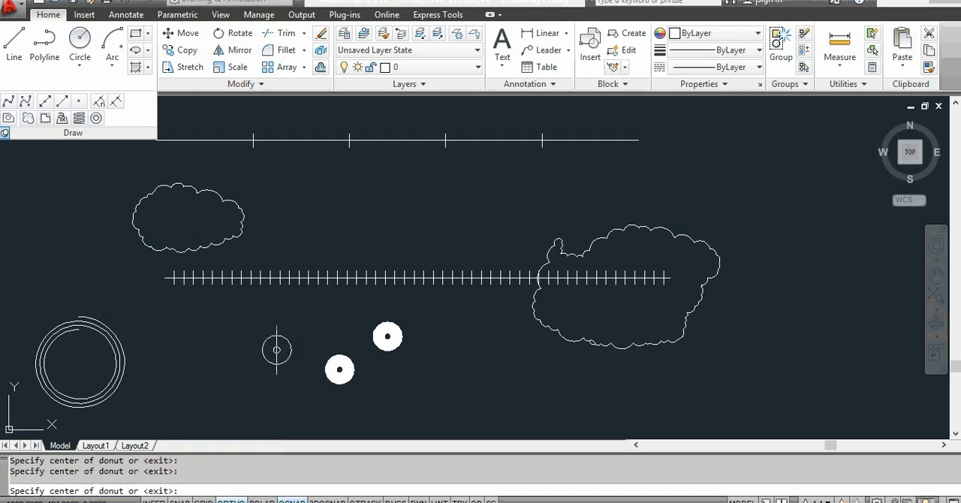
pyautogui.click(275, 348)
pyautogui.click(230, 343)
pyautogui.click(211, 384)
pyautogui.click(237, 402)
pyautogui.click(293, 397)
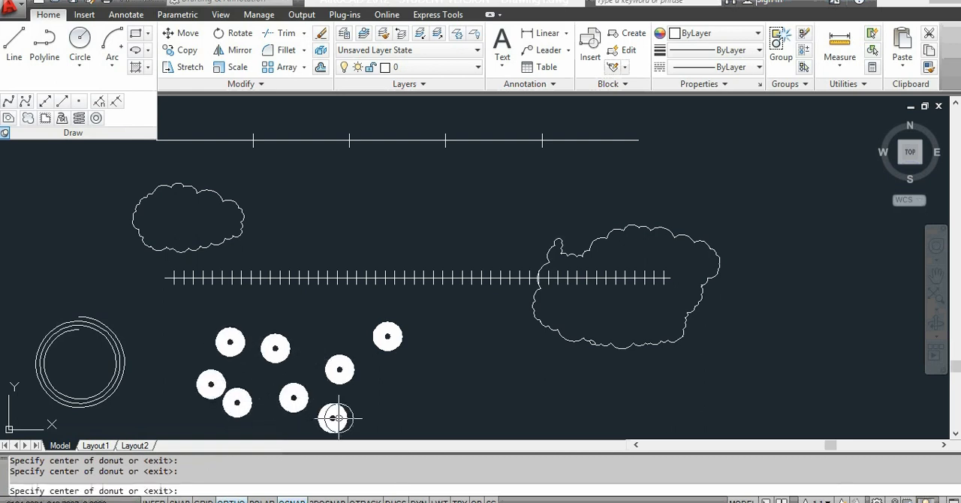
pyautogui.click(332, 418)
pyautogui.click(389, 417)
pyautogui.click(398, 416)
pyautogui.click(424, 369)
pyautogui.click(448, 348)
pyautogui.click(483, 348)
pyautogui.click(520, 388)
pyautogui.click(520, 397)
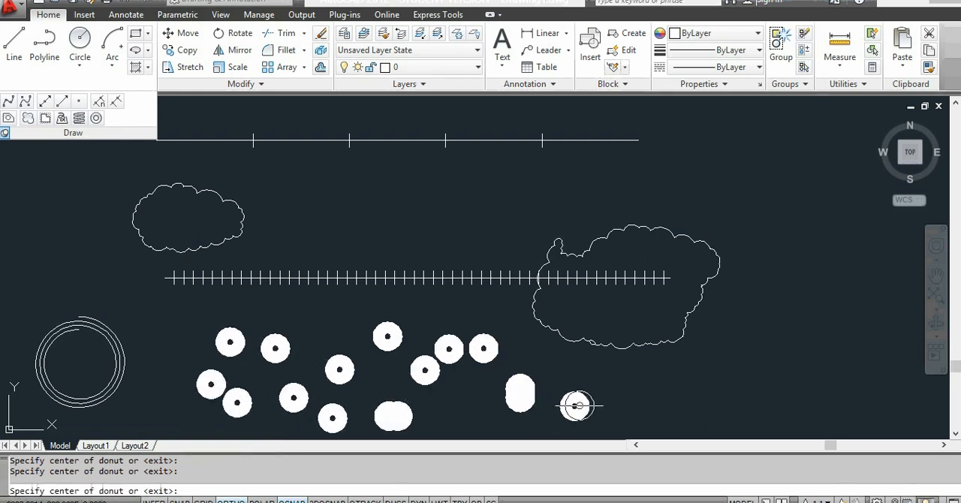
pyautogui.click(574, 406)
pyautogui.click(613, 398)
pyautogui.click(686, 410)
pyautogui.press('Escape')
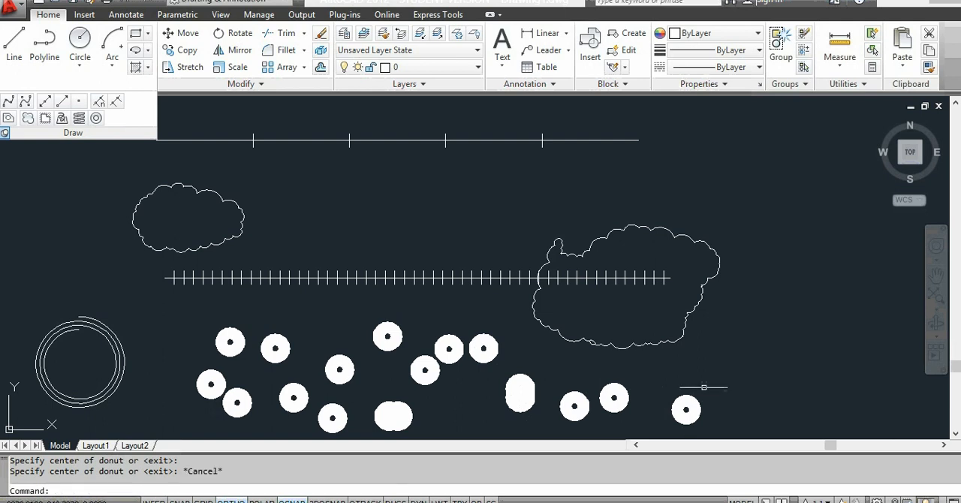